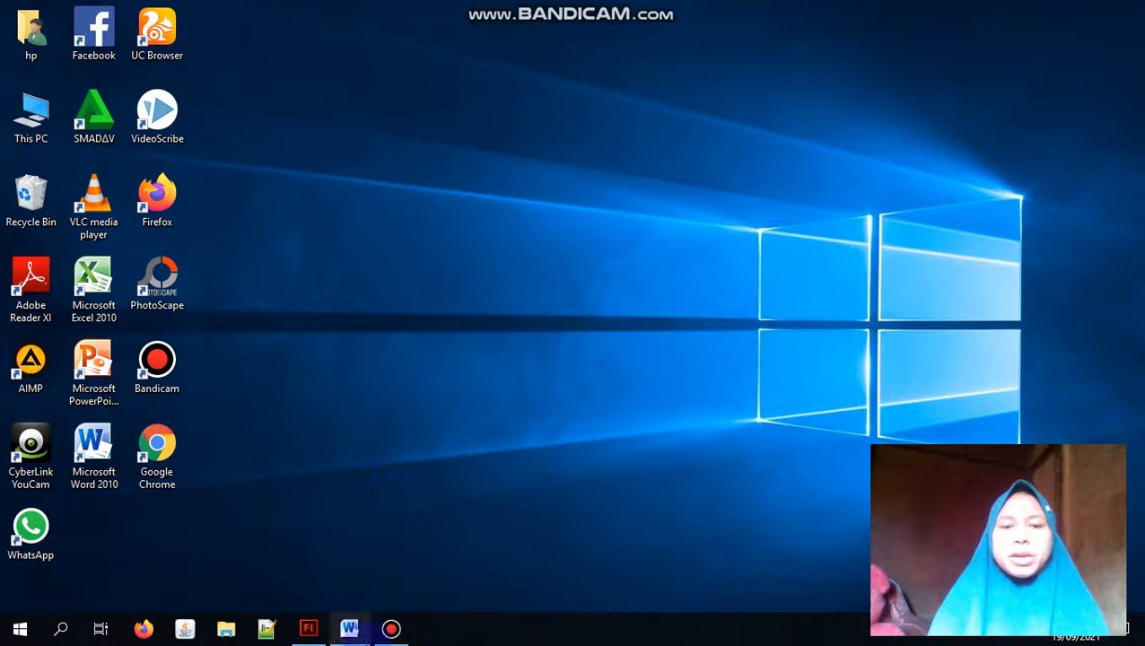
# Step: Switch to the Word document and go through its introduction lines, from the name down to the course lecturer
pyautogui.click(363, 632)
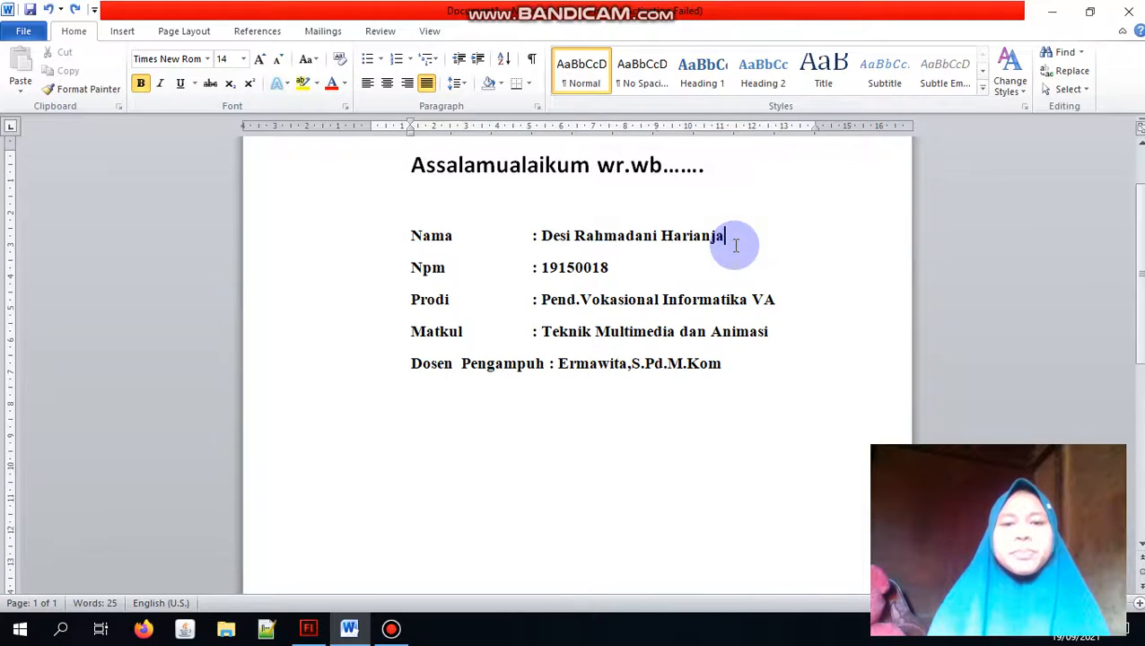
pyautogui.click(617, 269)
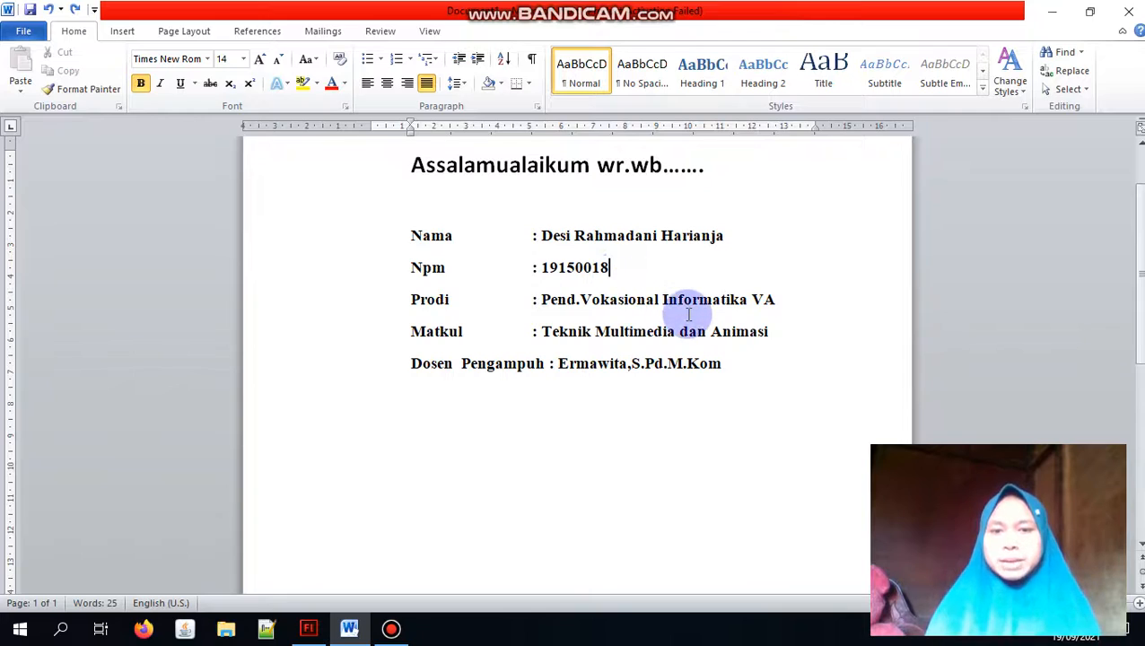
pyautogui.click(797, 302)
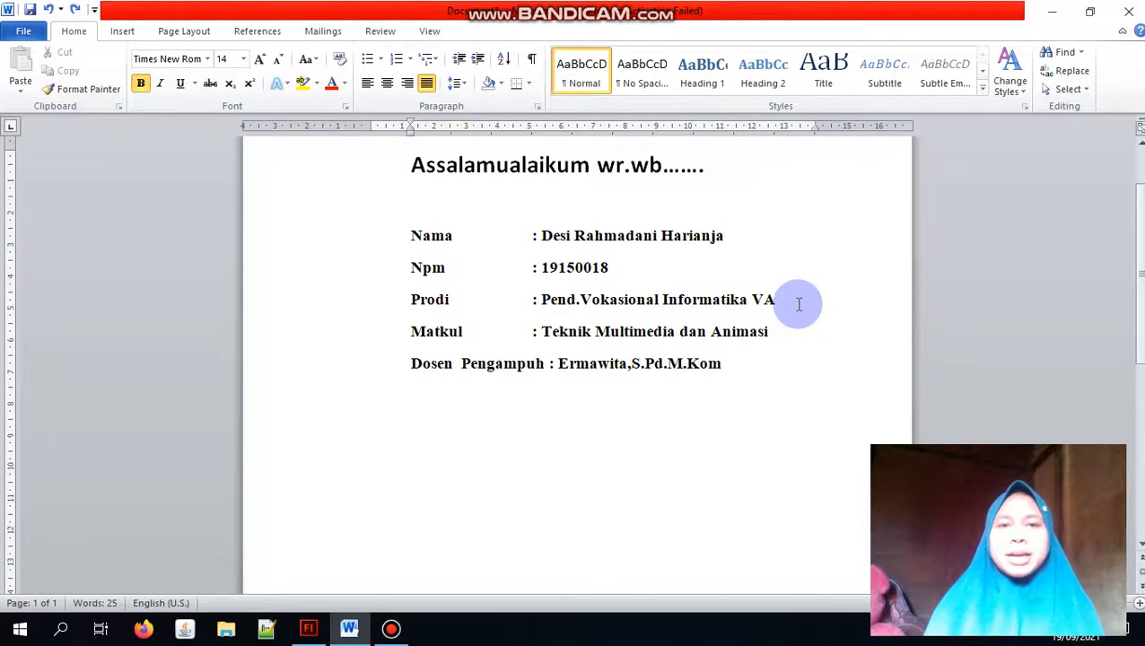
pyautogui.click(788, 331)
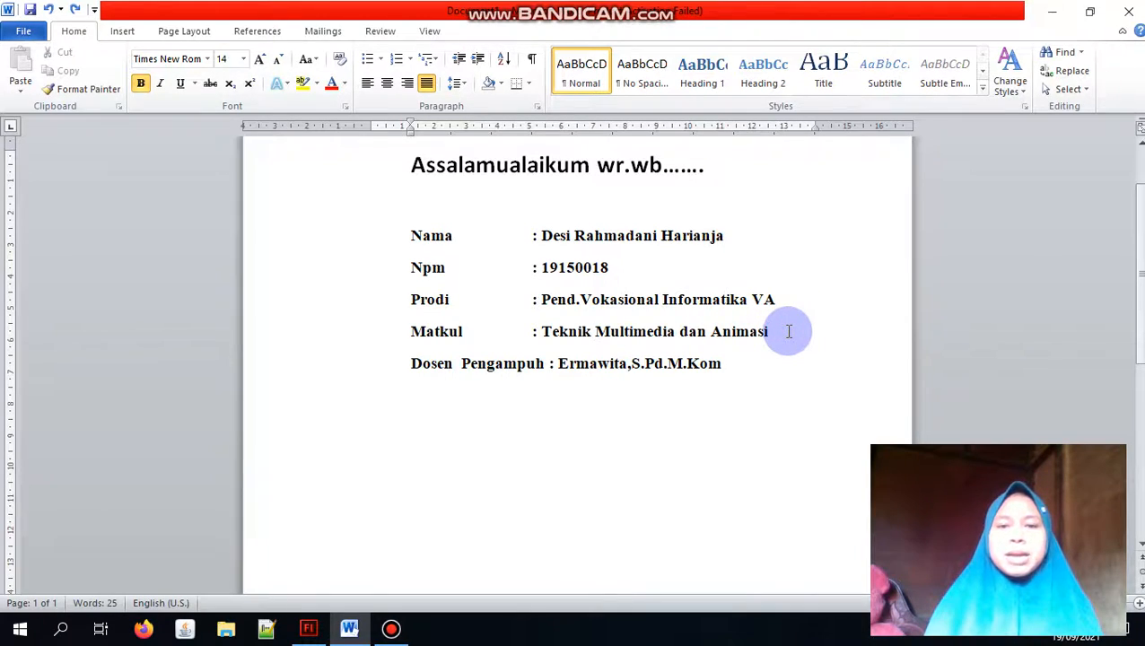
pyautogui.click(744, 361)
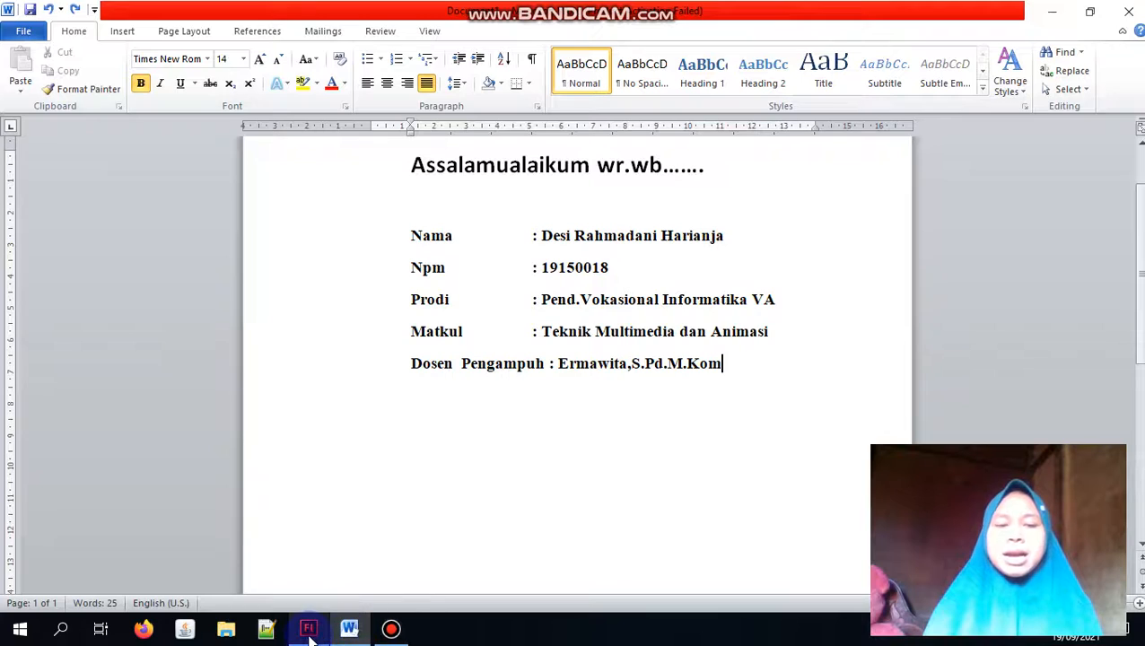
# Step: Switch to the Untitled-1 document in Adobe Flash and select frame 24 of Layer 1
pyautogui.moveTo(310, 637)
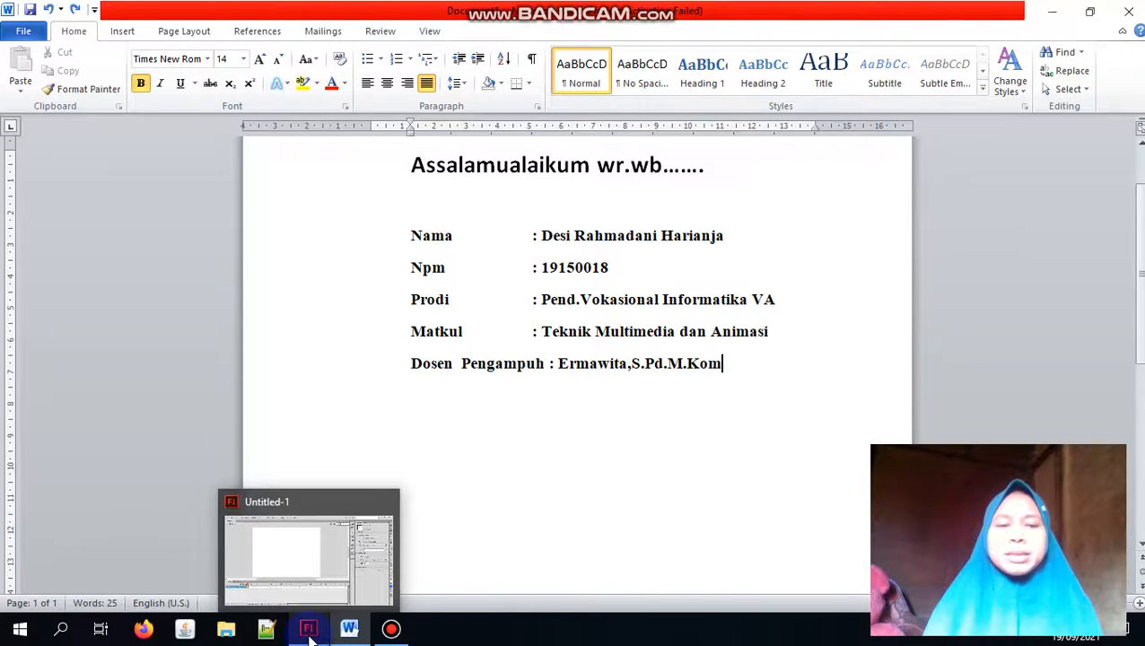
pyautogui.click(309, 633)
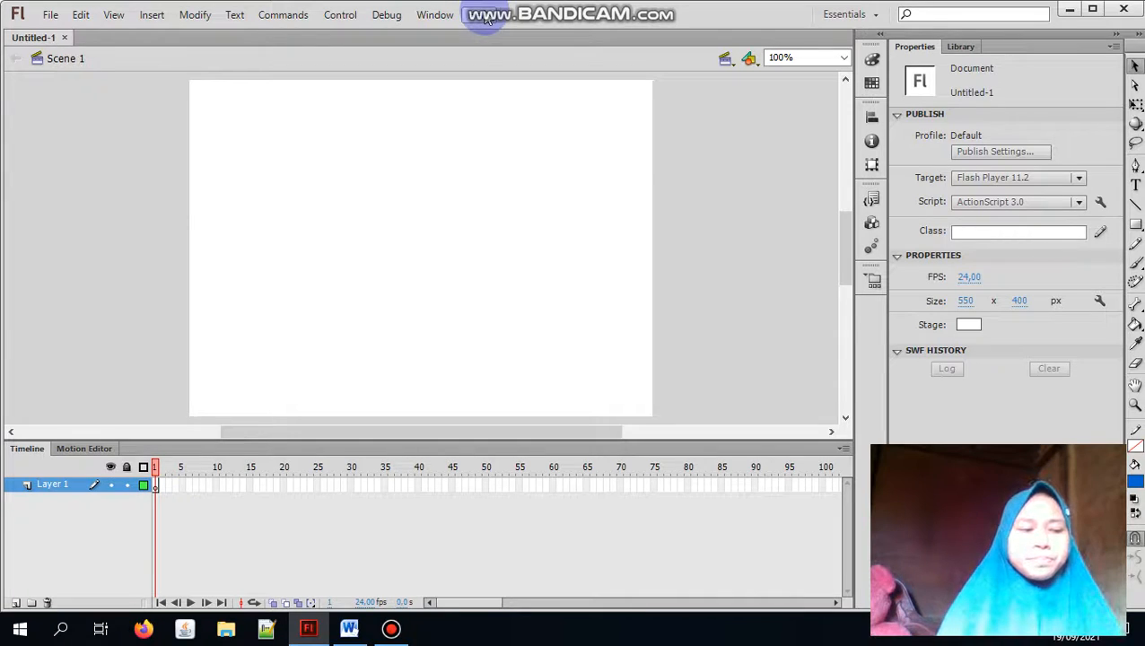
pyautogui.click(309, 484)
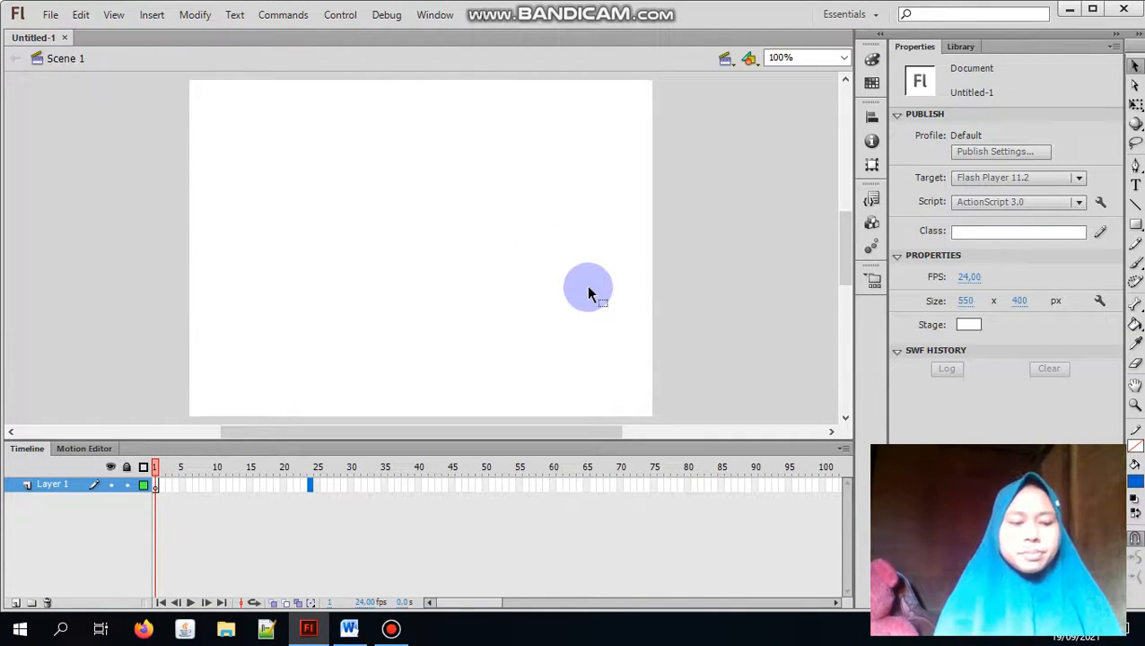
# Step: Set the fill color to hex 1766CC
pyautogui.click(873, 58)
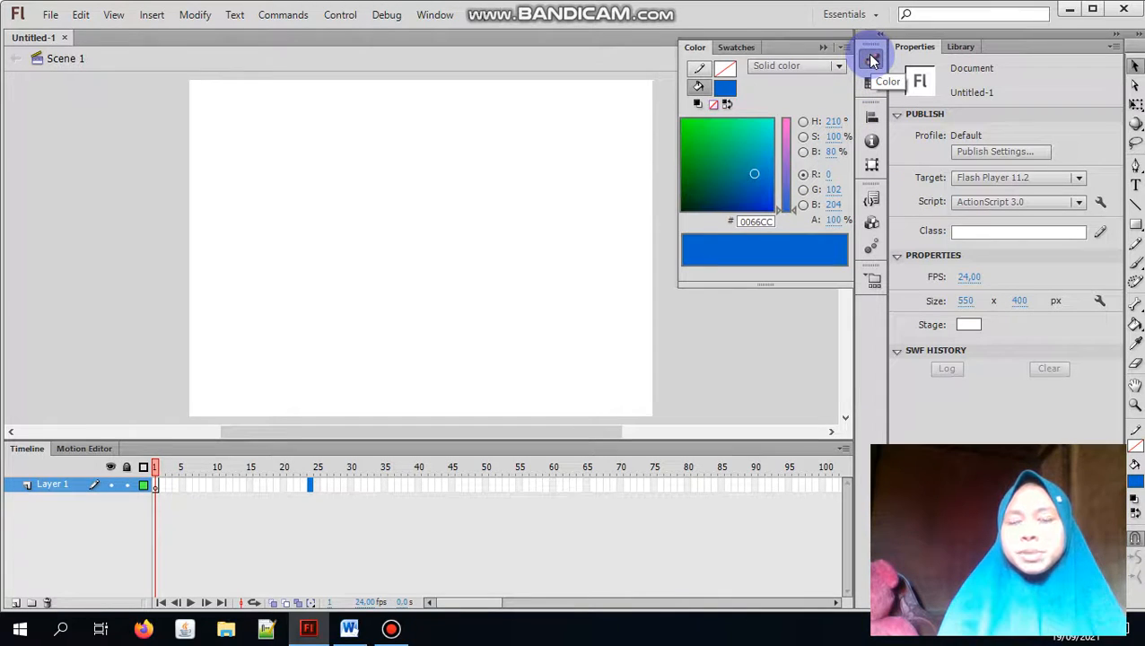
pyautogui.moveTo(785, 178); pyautogui.dragTo(786, 201)
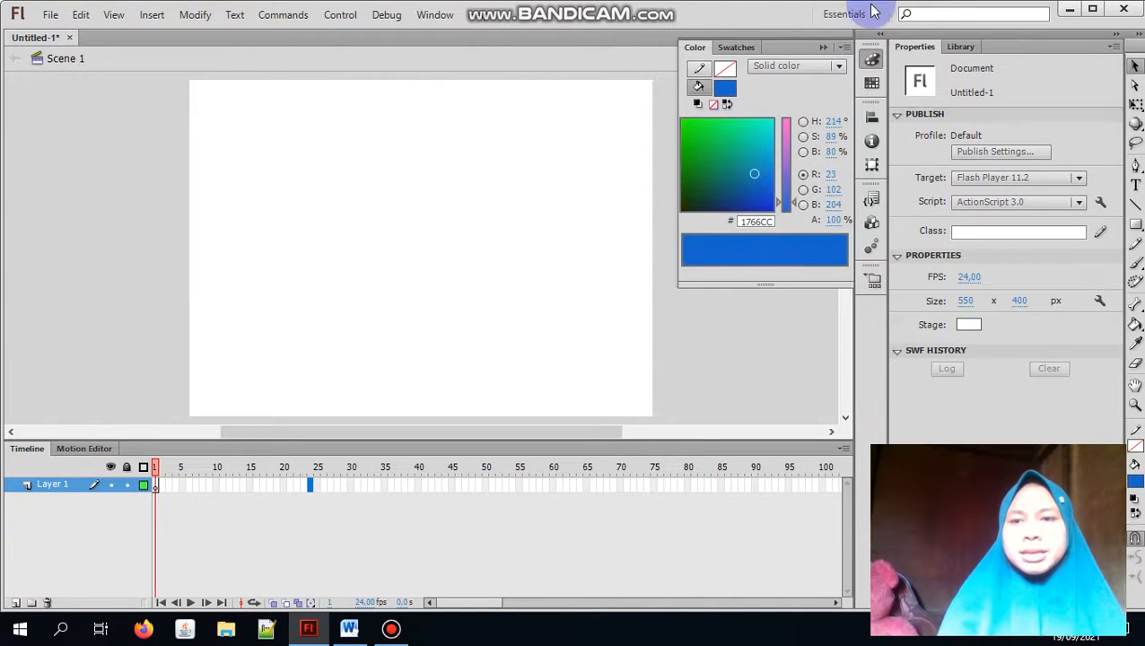
pyautogui.click(872, 59)
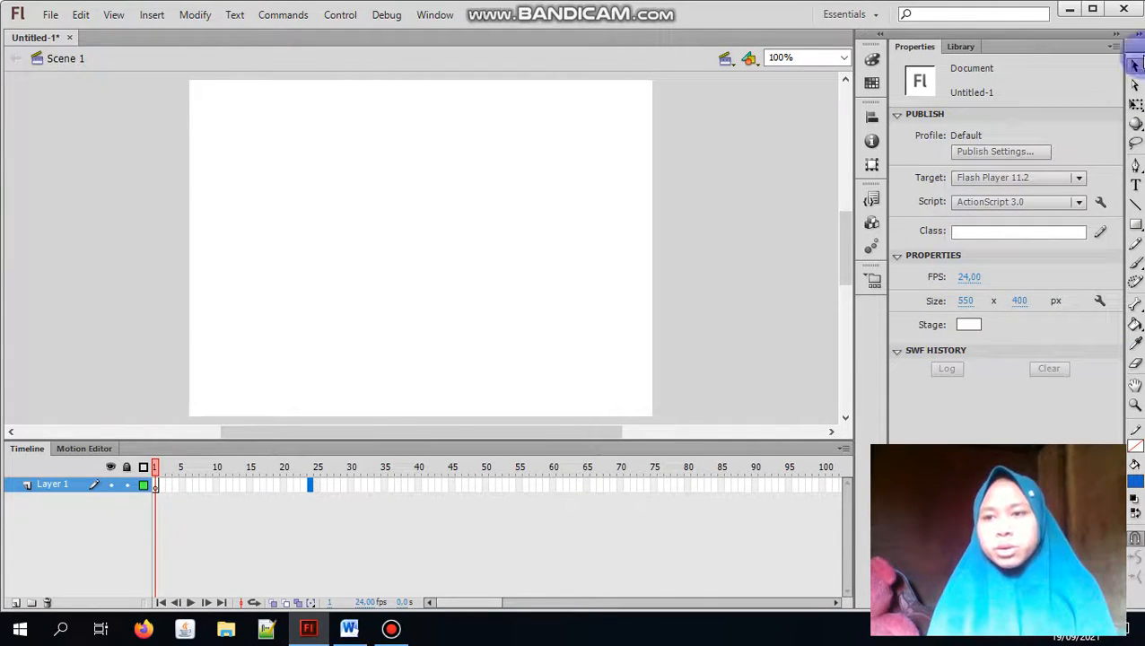
pyautogui.click(1117, 47)
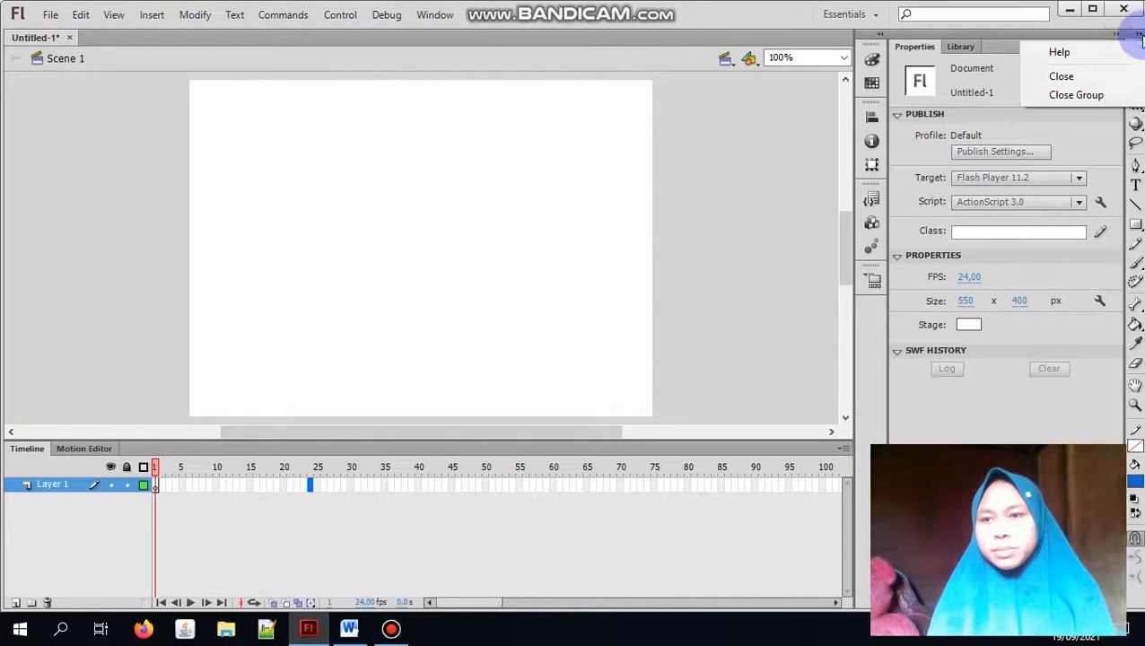
pyautogui.click(1140, 35)
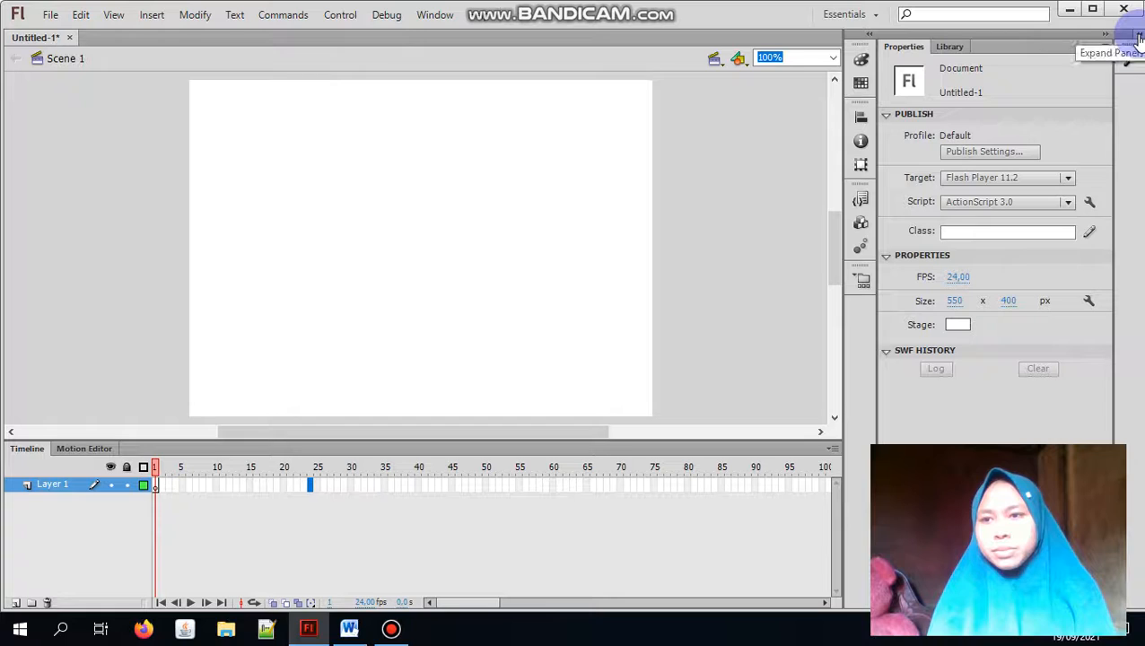
pyautogui.click(1138, 38)
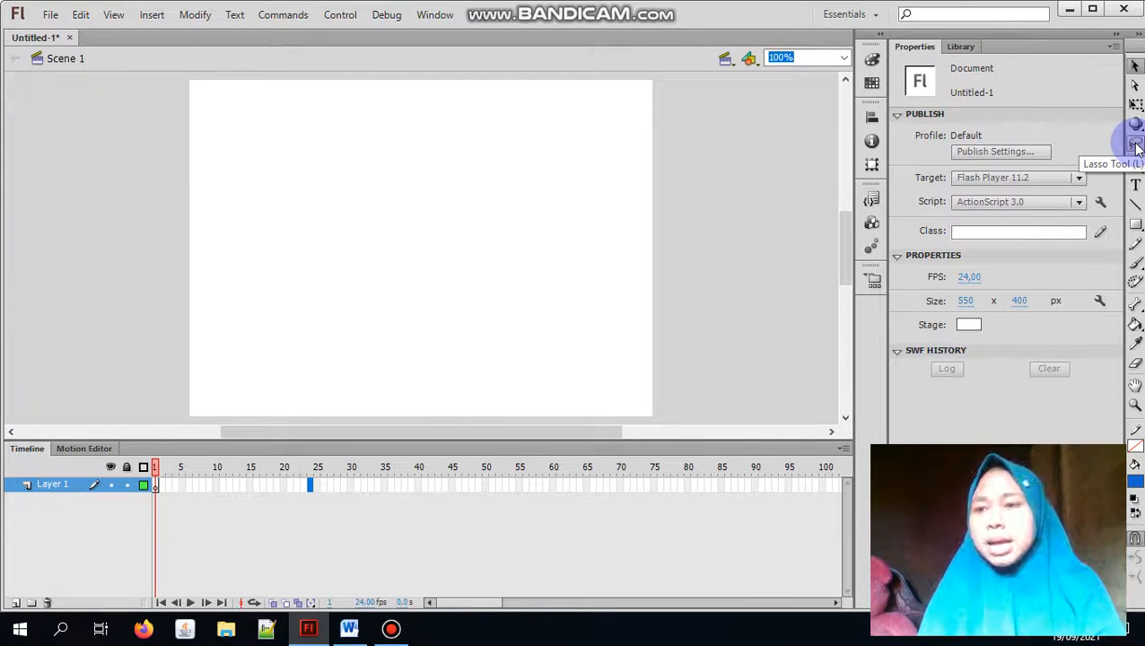
pyautogui.click(1136, 146)
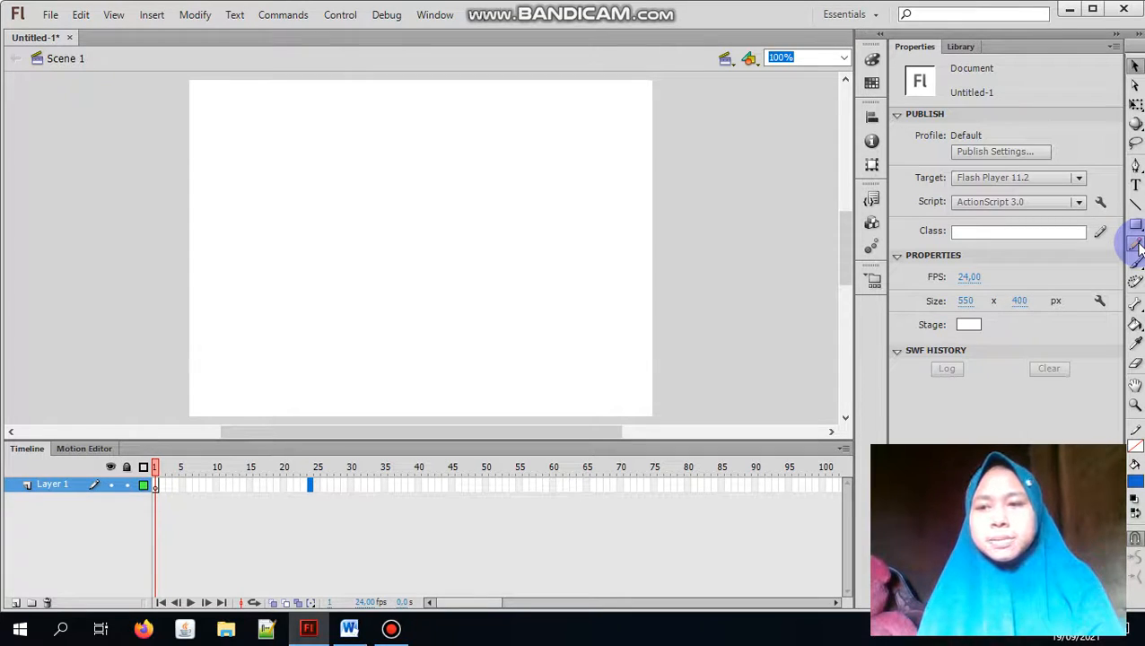
pyautogui.click(1136, 245)
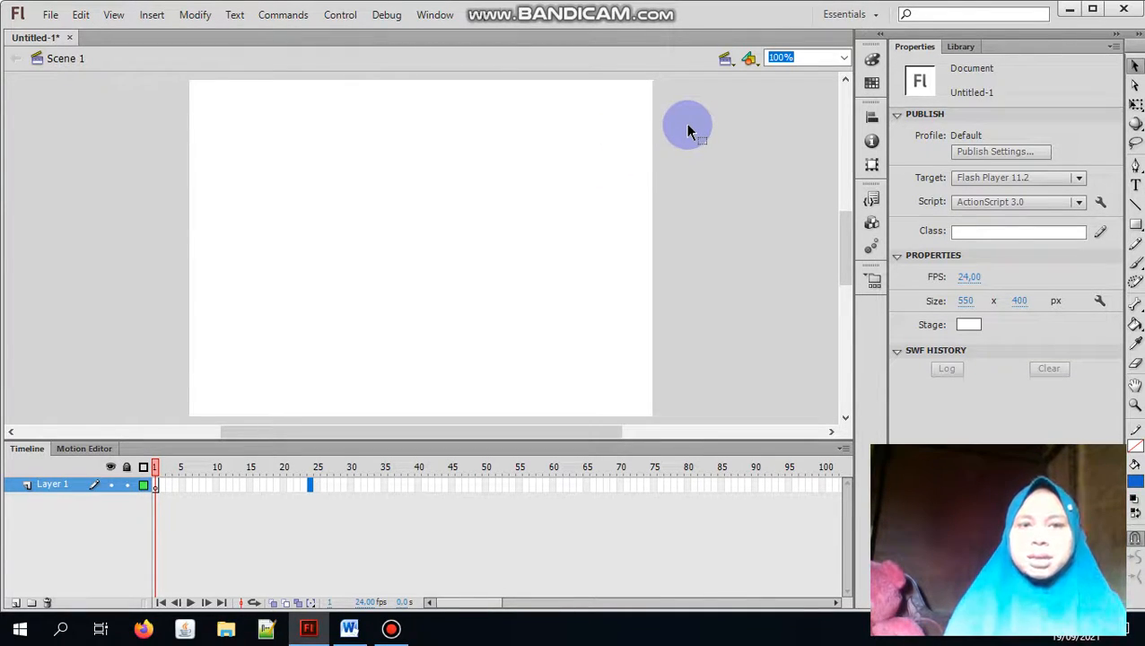
# Step: Minimize the Flash and Word windows and pause the screen recording in Bandicam
pyautogui.click(1071, 15)
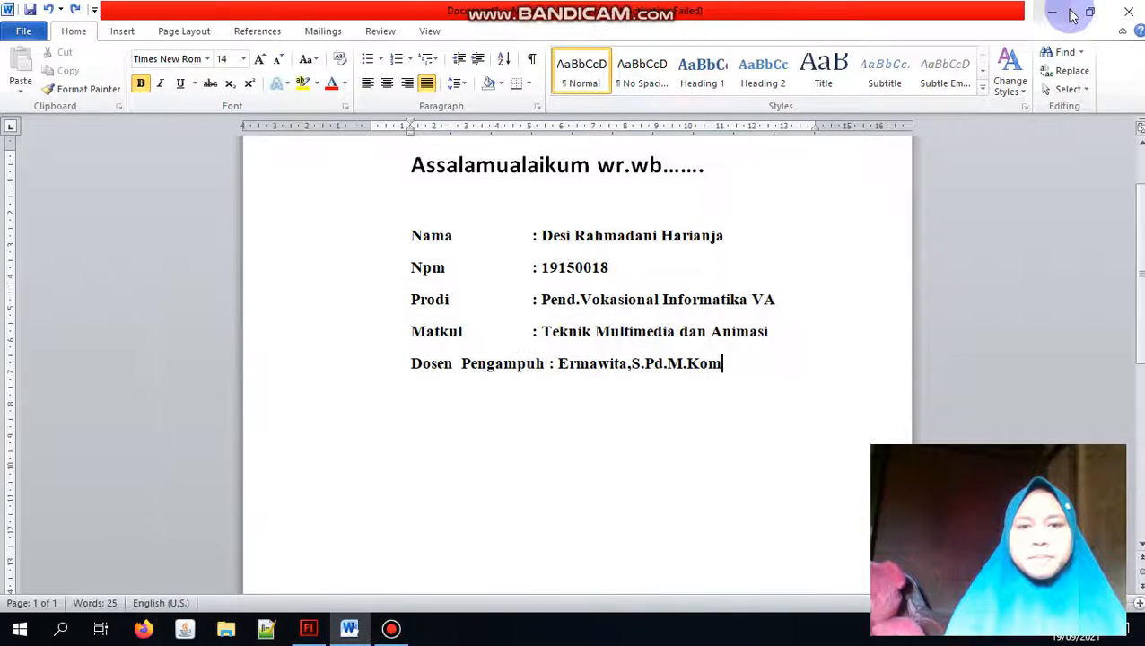
pyautogui.click(1064, 13)
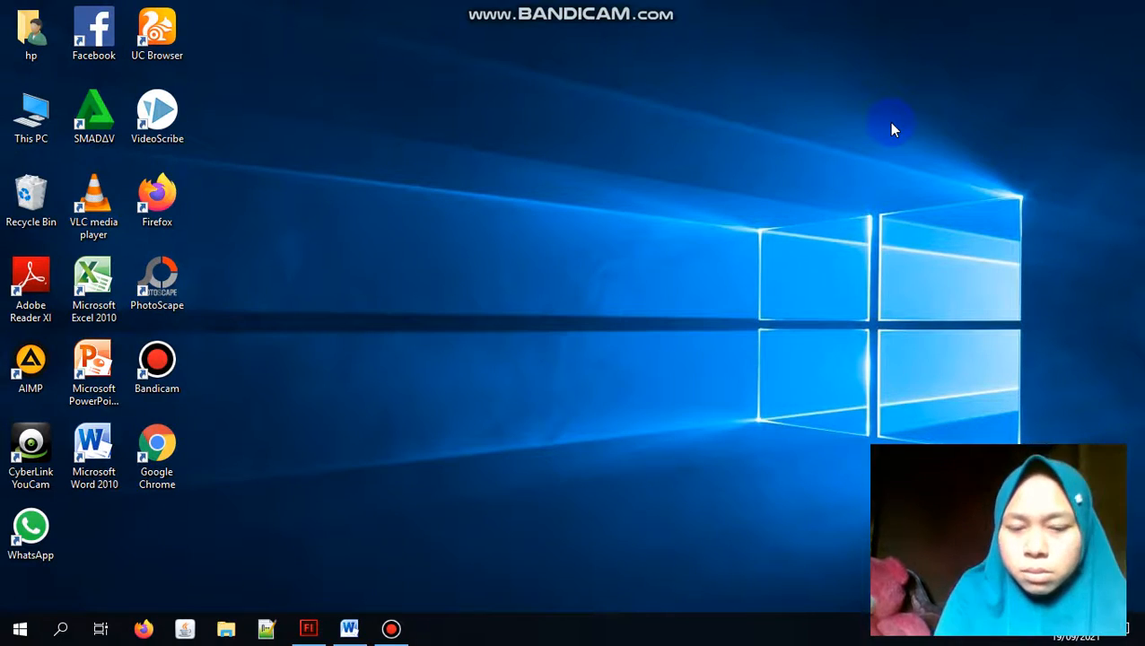
pyautogui.click(402, 628)
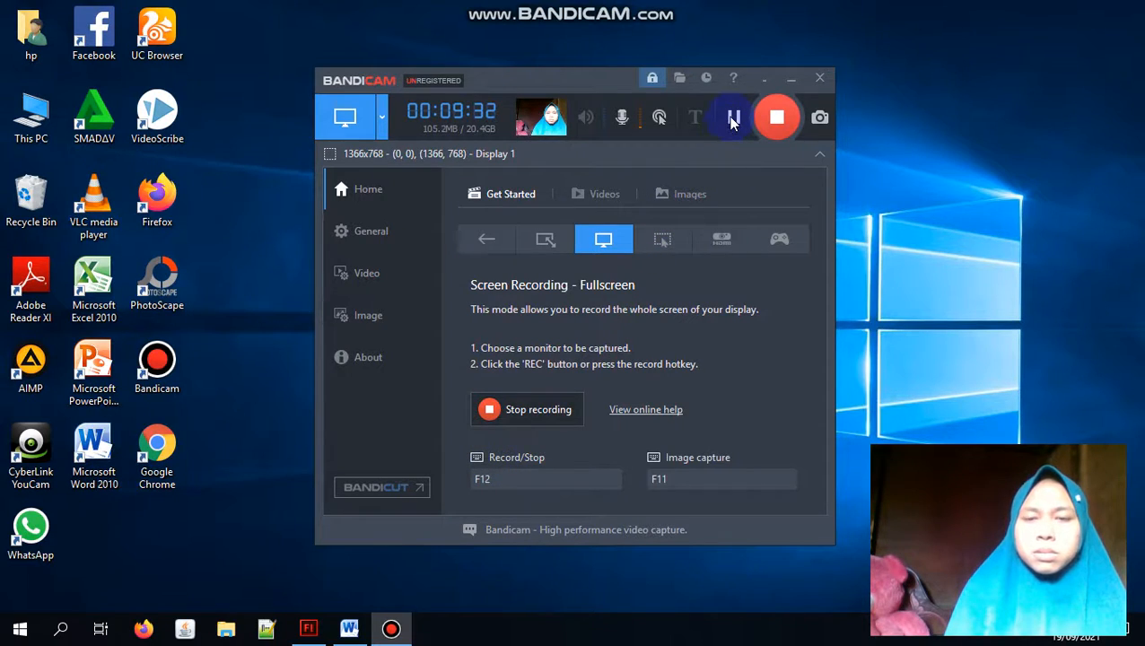
pyautogui.click(731, 120)
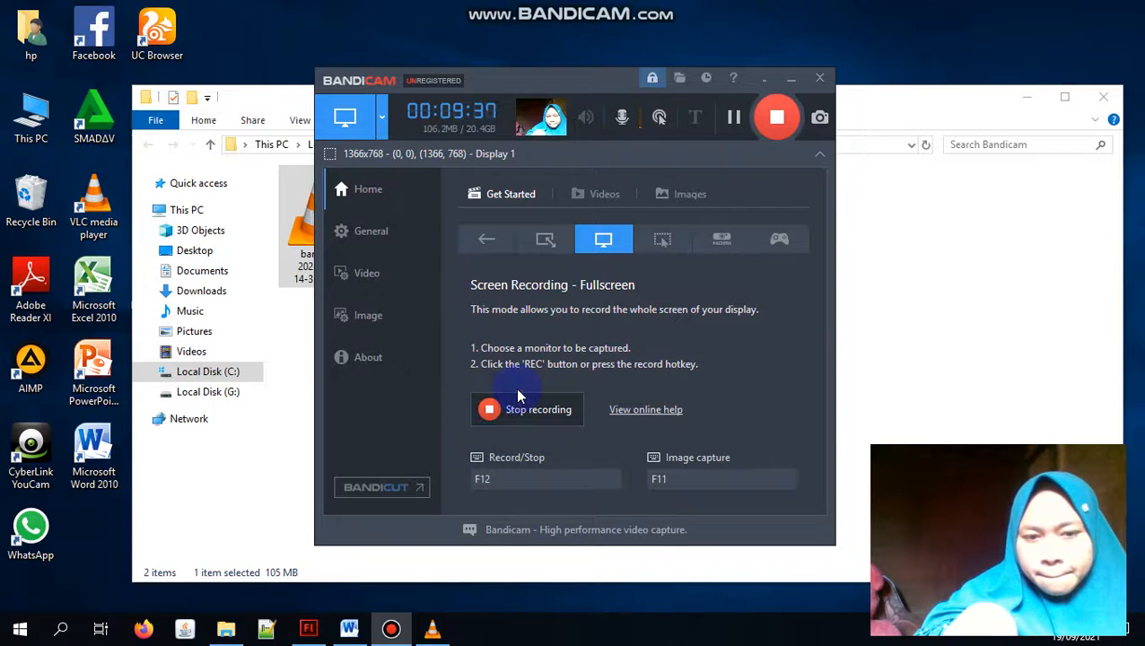
# Step: Check Bandicam's output folder and try to open the current recording's repair file in BandiFix
pyautogui.click(679, 79)
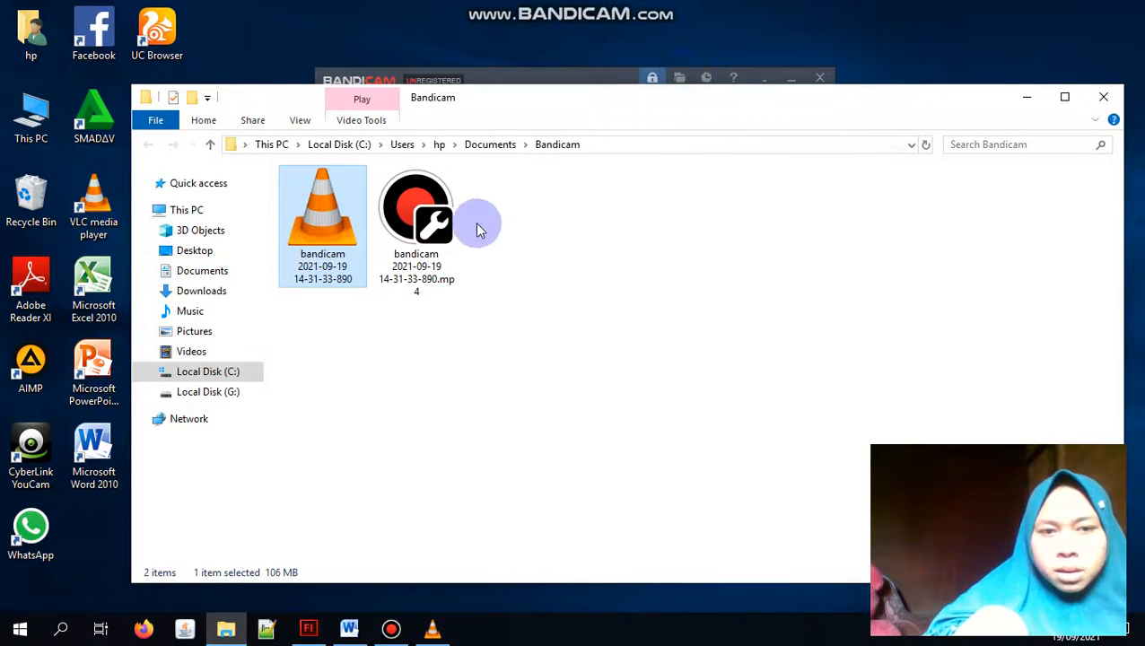
pyautogui.doubleClick(433, 230)
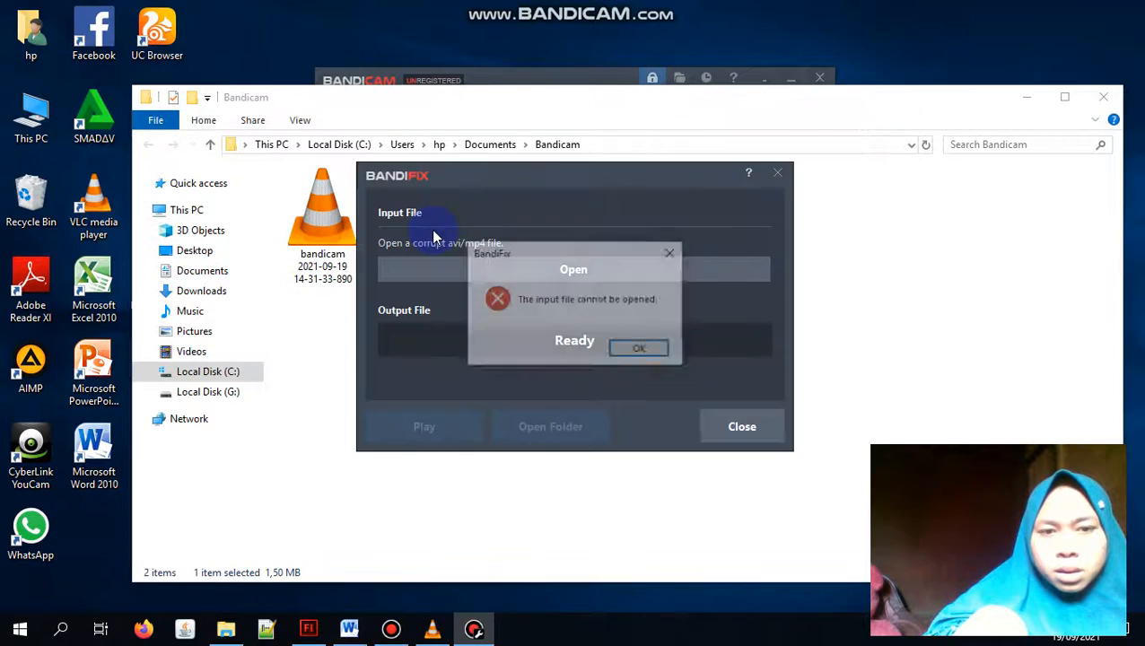
pyautogui.click(648, 348)
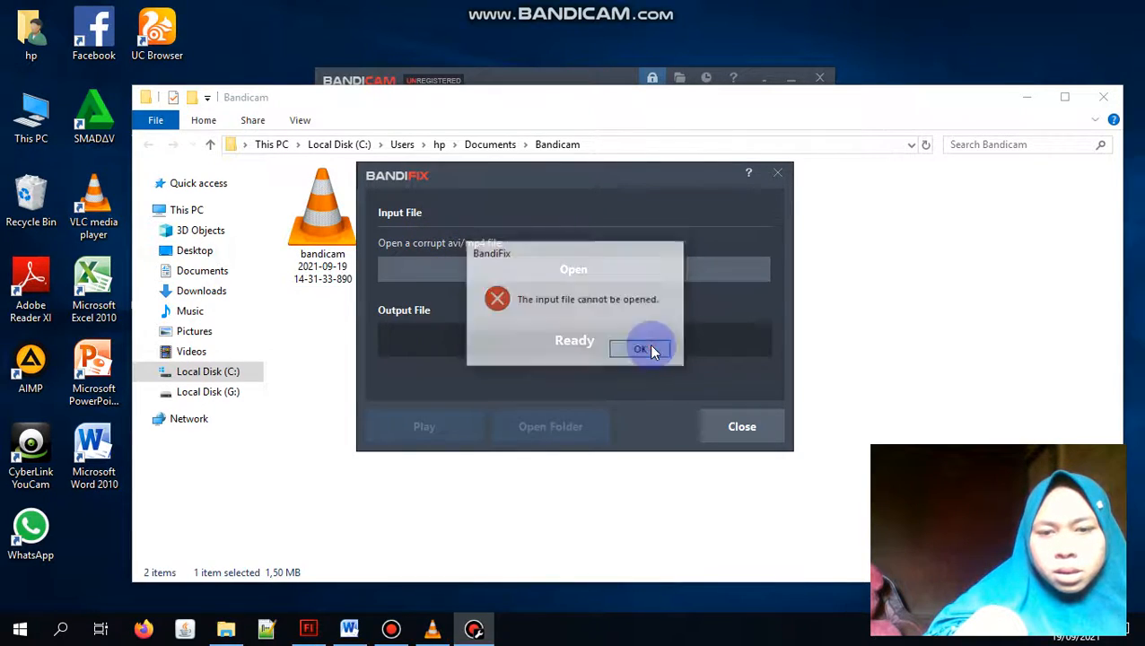
pyautogui.click(777, 173)
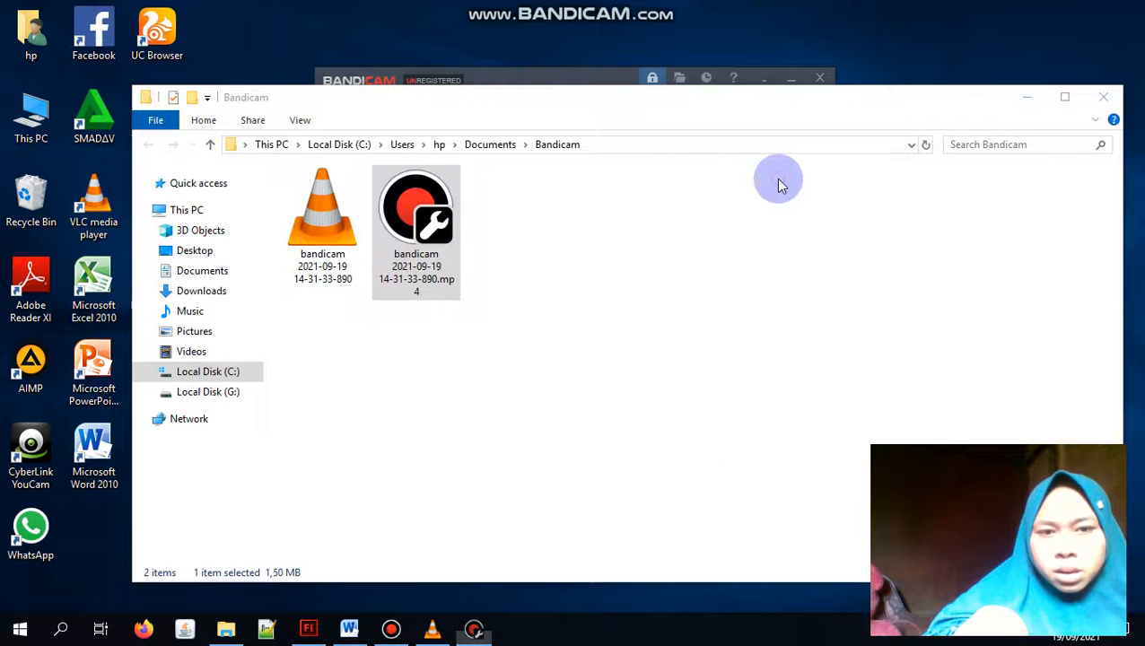
pyautogui.click(324, 230)
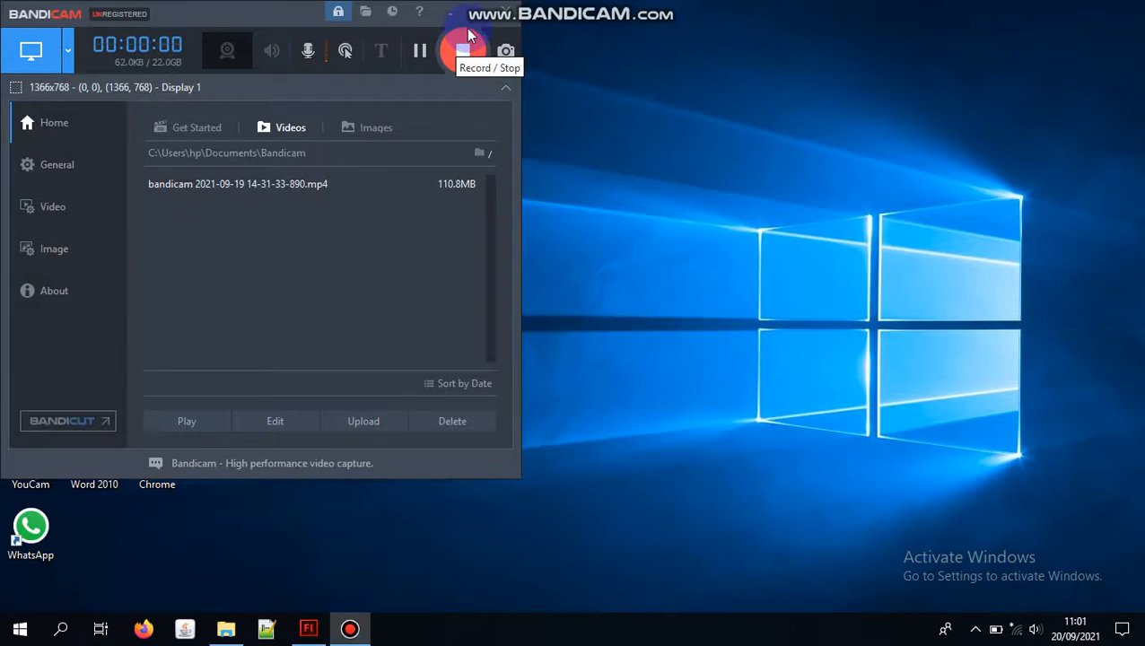
pyautogui.click(468, 36)
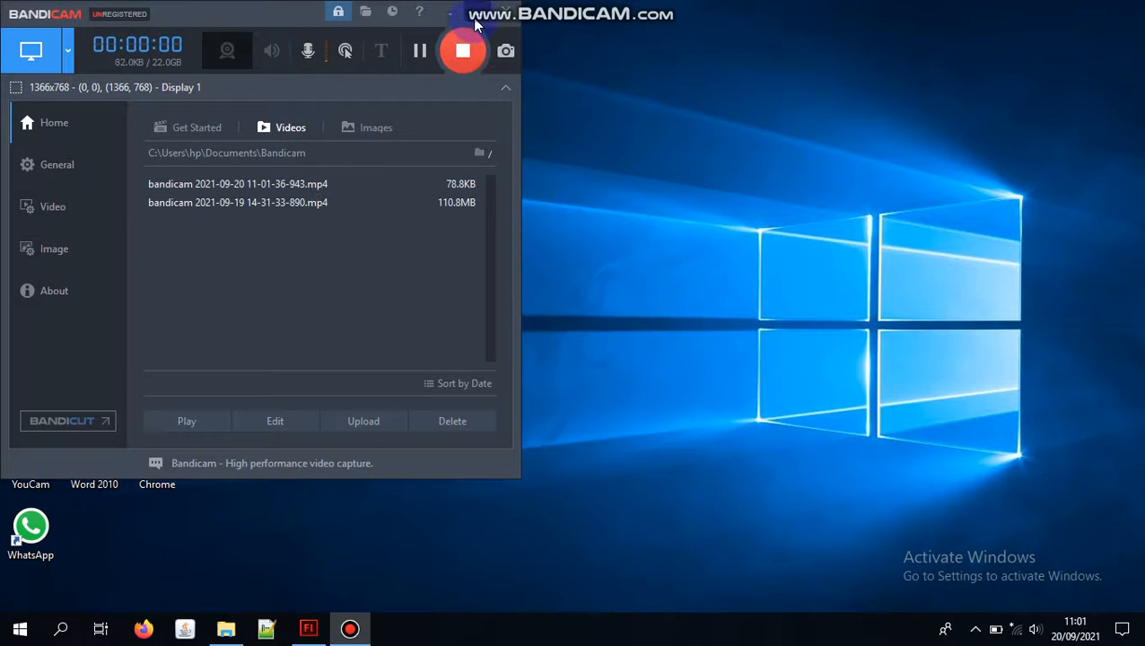
# Step: In Adobe Flash, create a new ActionScript 3.0 document and close the Untitled-1 document
pyautogui.click(305, 631)
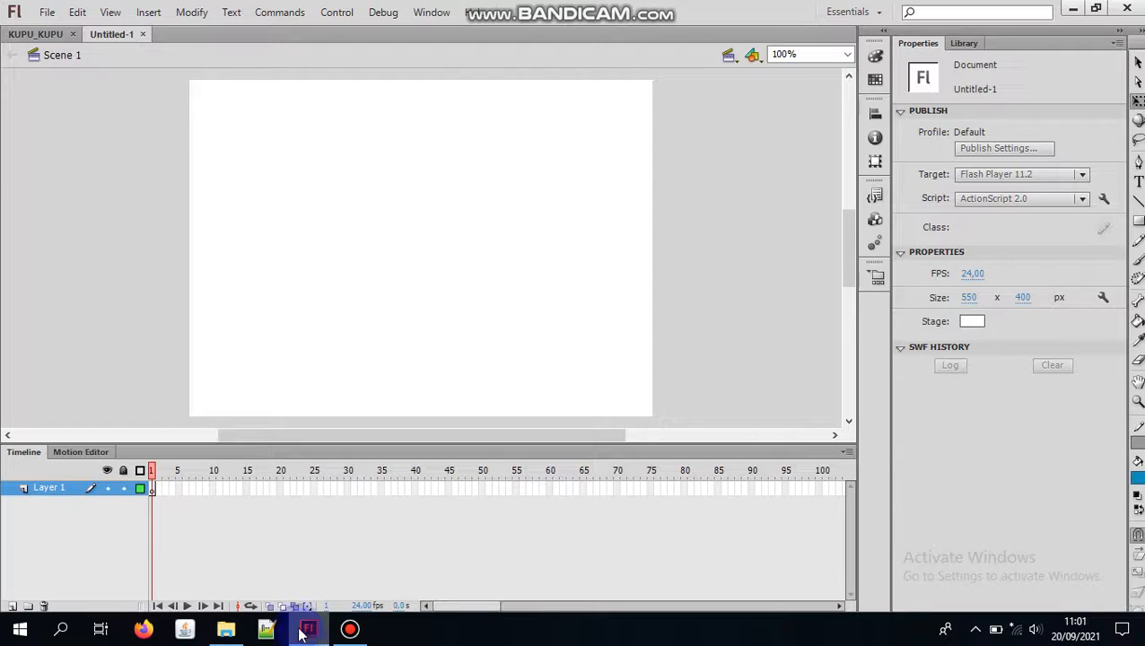
pyautogui.click(201, 356)
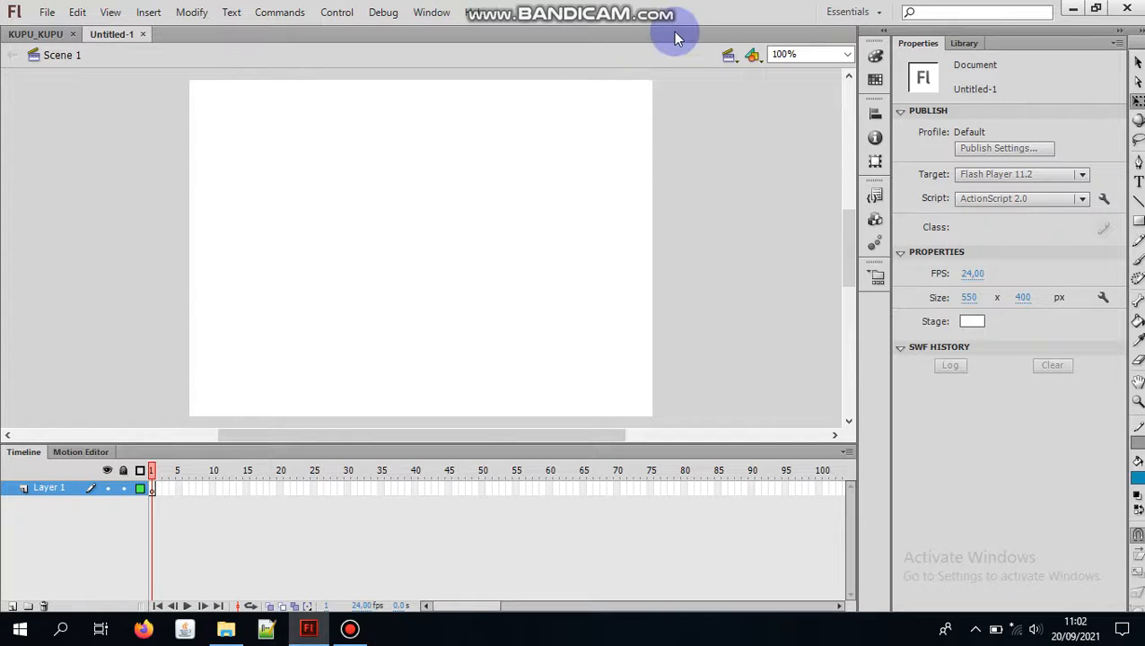
pyautogui.click(47, 13)
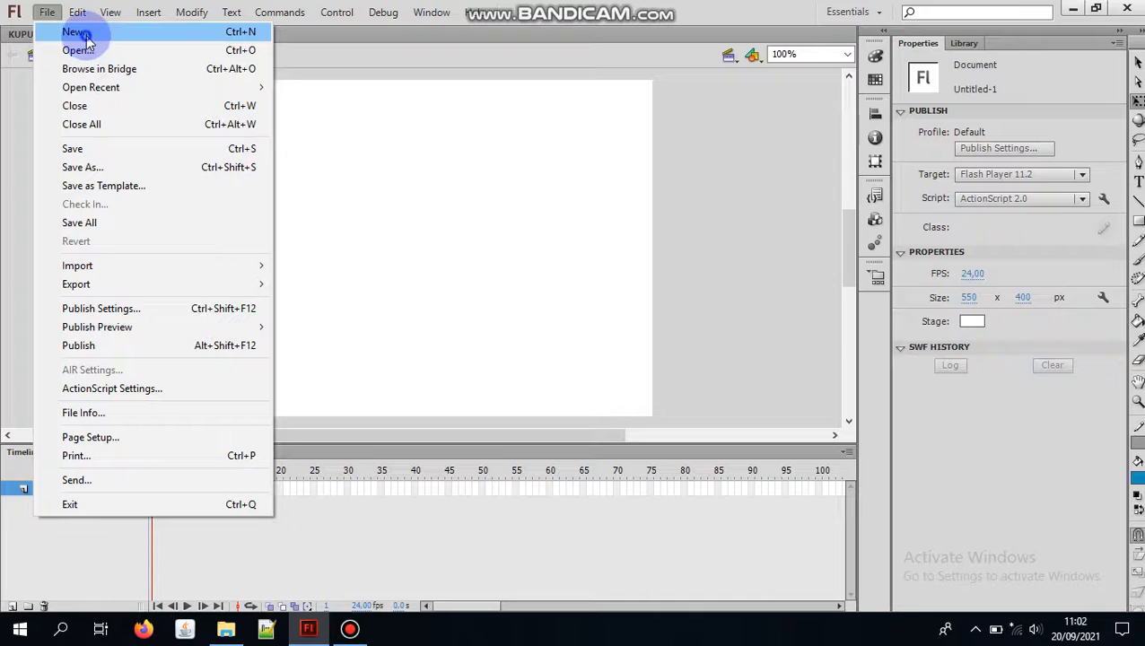
pyautogui.click(86, 38)
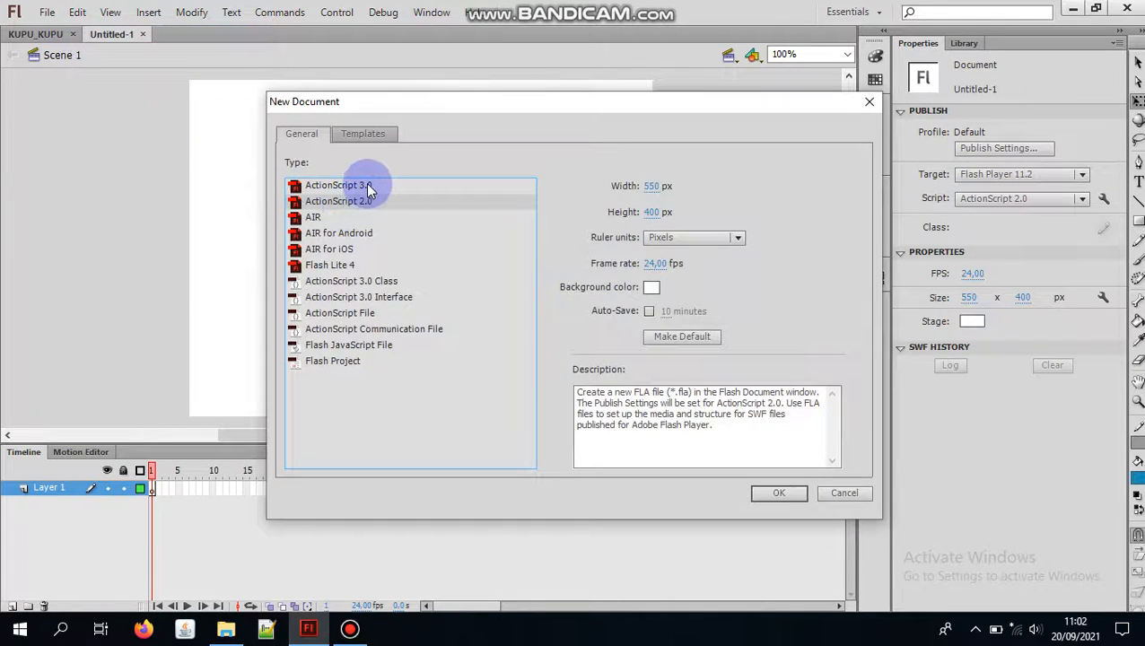
pyautogui.click(366, 186)
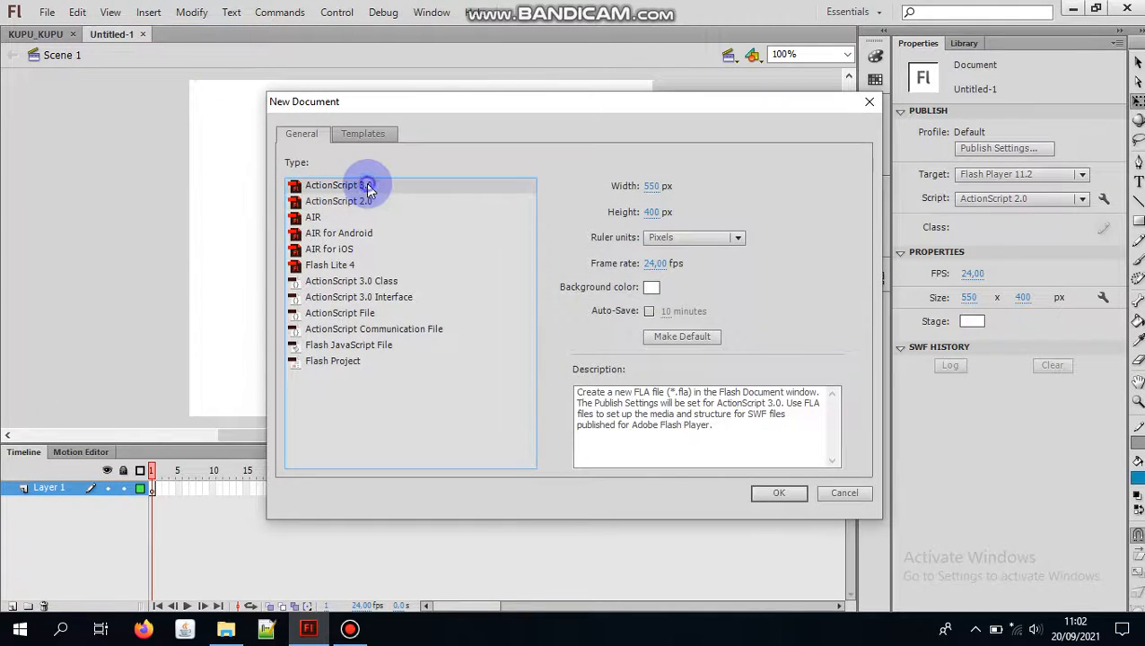
pyautogui.click(777, 494)
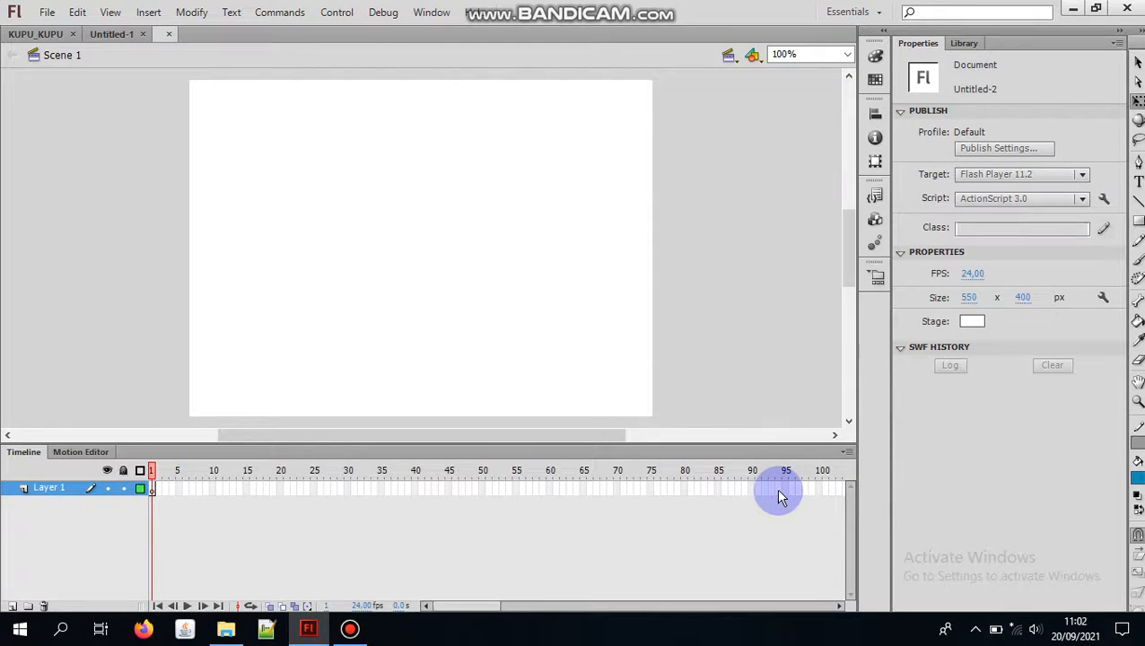
pyautogui.click(142, 34)
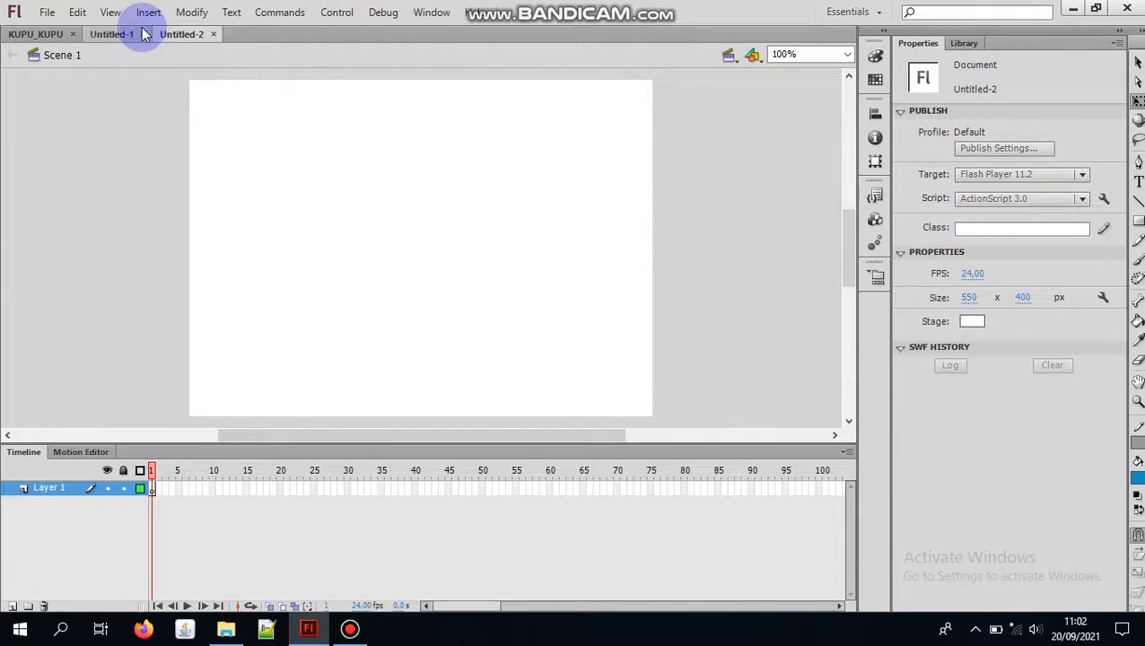
pyautogui.click(144, 34)
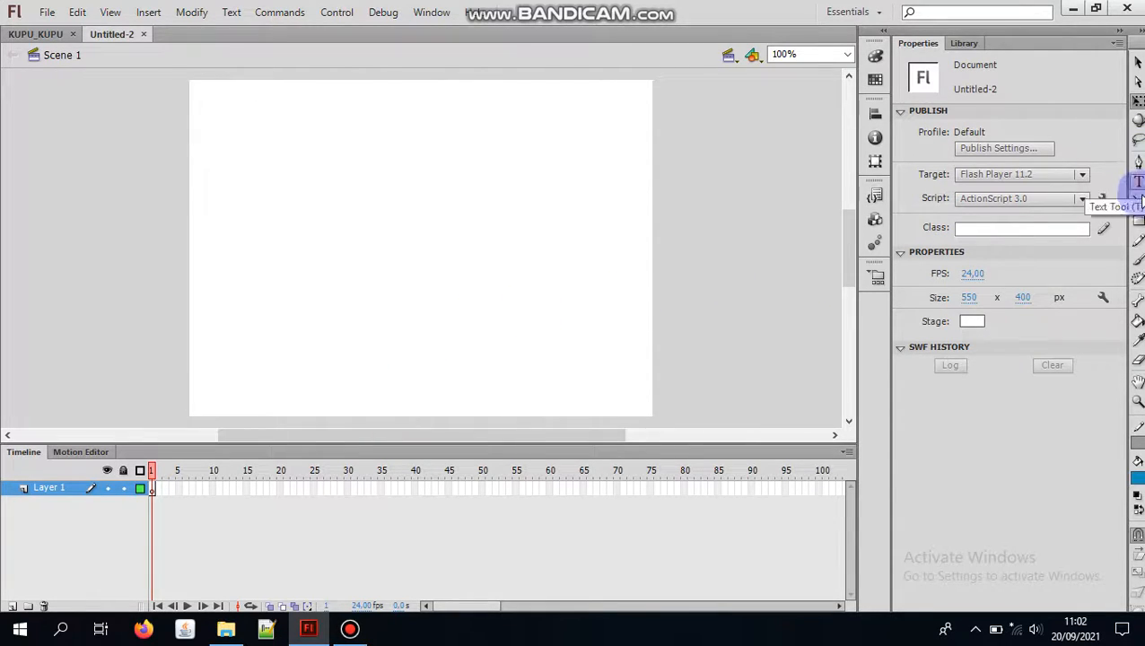
# Step: Activate the Brush tool and set the hue of its fill color to 76°
pyautogui.click(1138, 260)
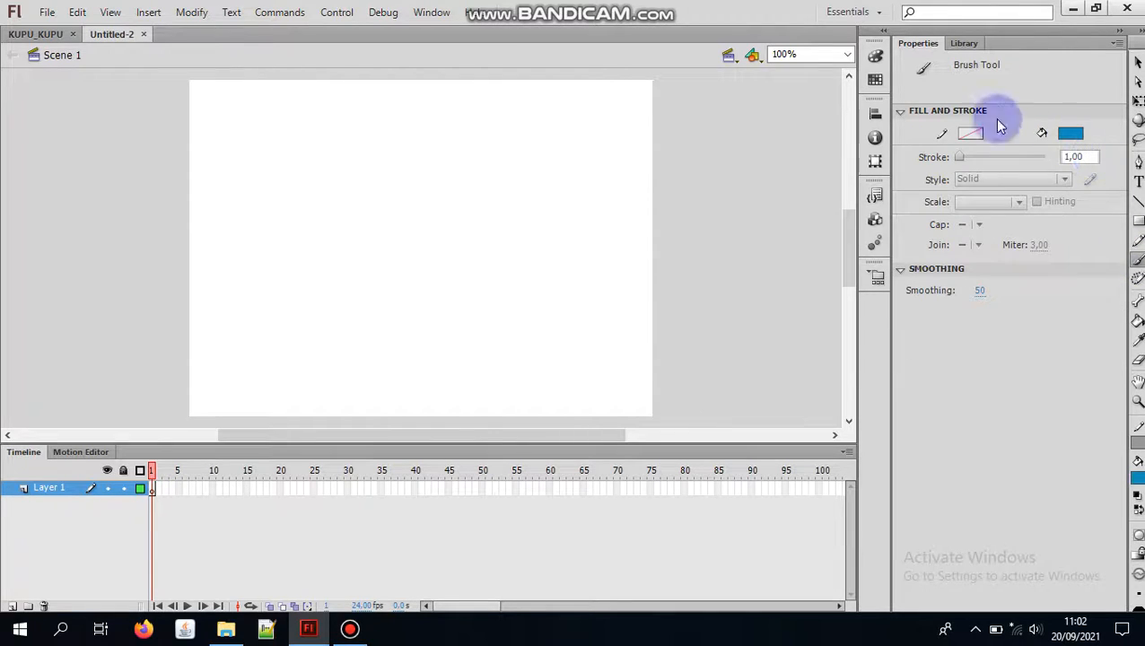
pyautogui.click(875, 56)
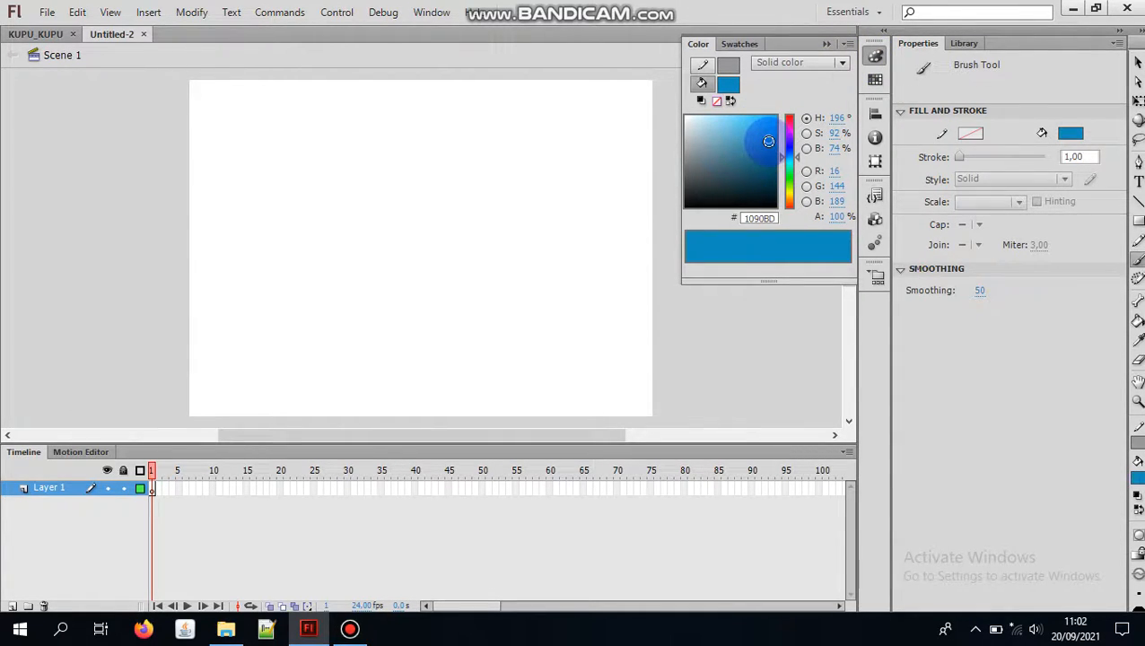
pyautogui.click(842, 120)
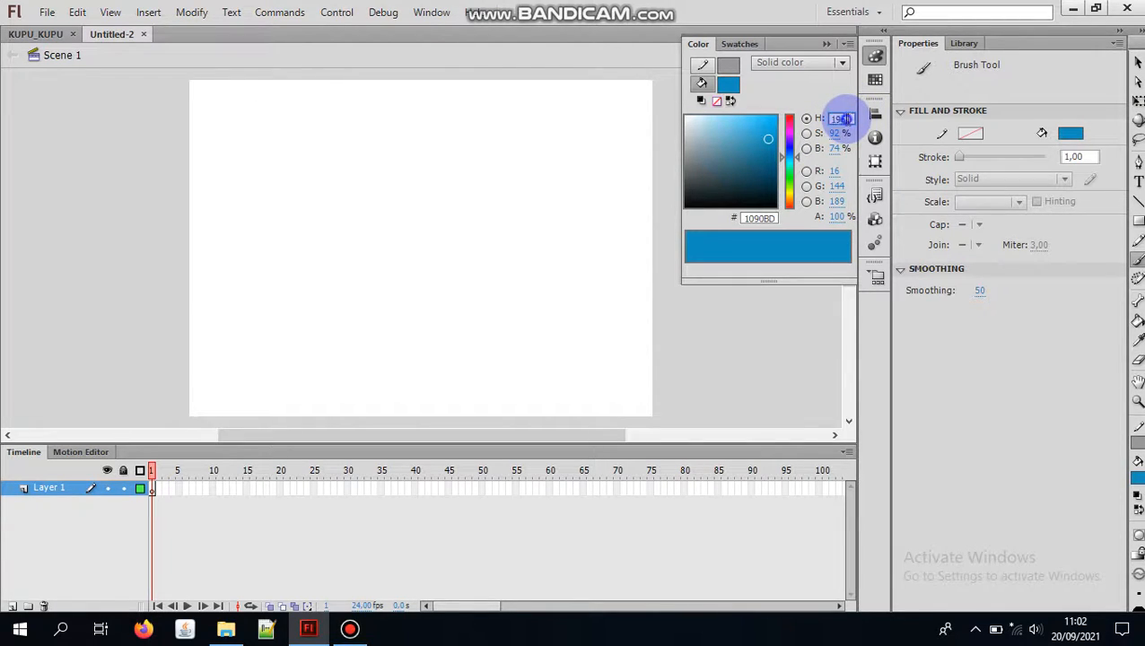
pyautogui.click(845, 117)
pyautogui.press('BackSpace')
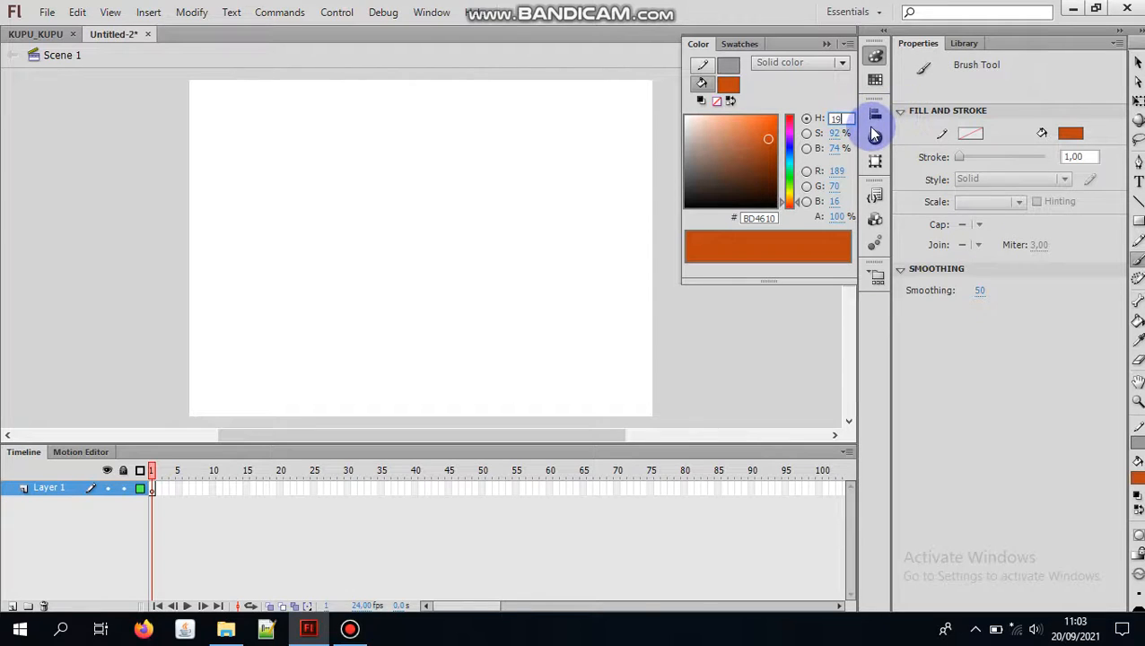
pyautogui.press('BackSpace')
pyautogui.press('BackSpace')
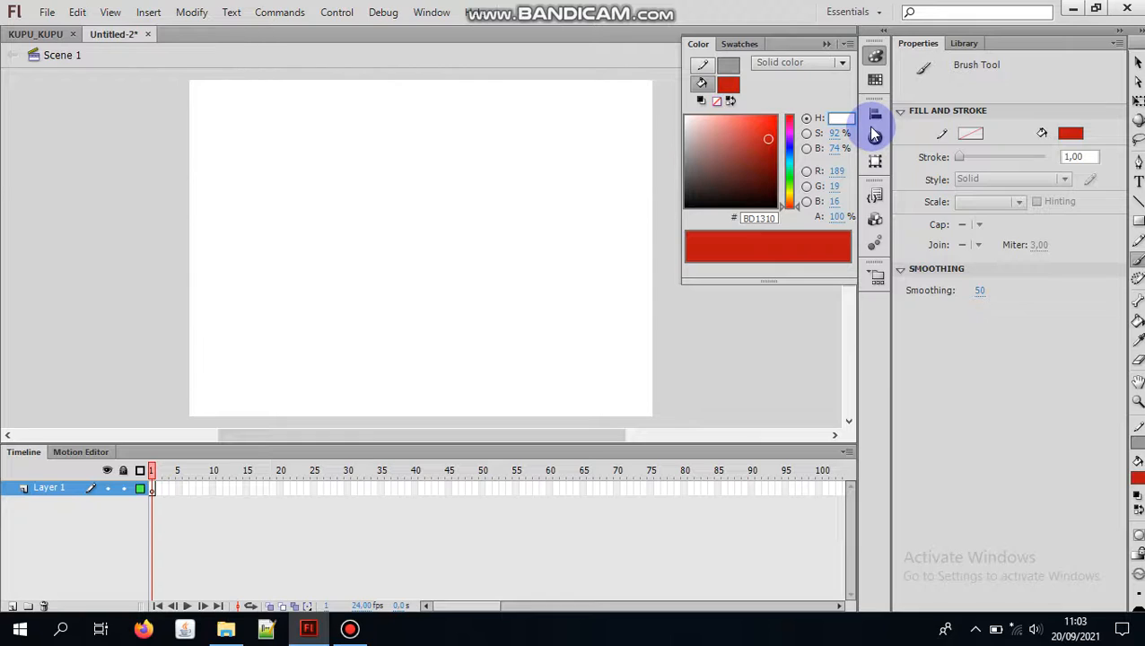
pyautogui.write('76')
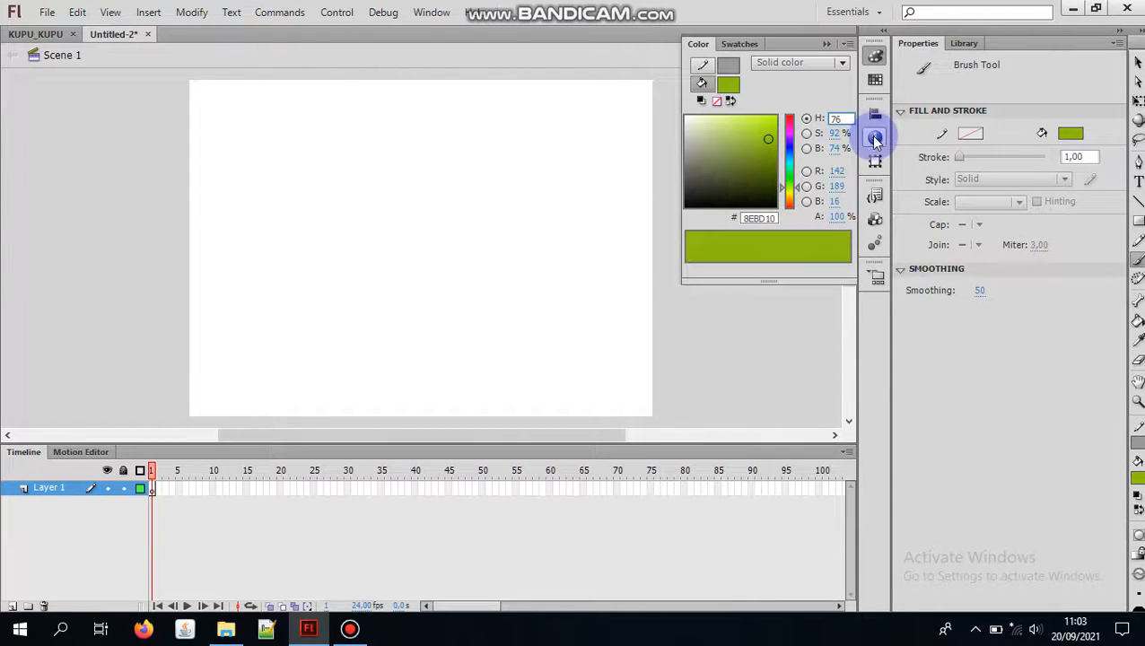
# Step: Set the fill color's saturation to 100%, hue to 80° and brightness to 60%
pyautogui.click(838, 135)
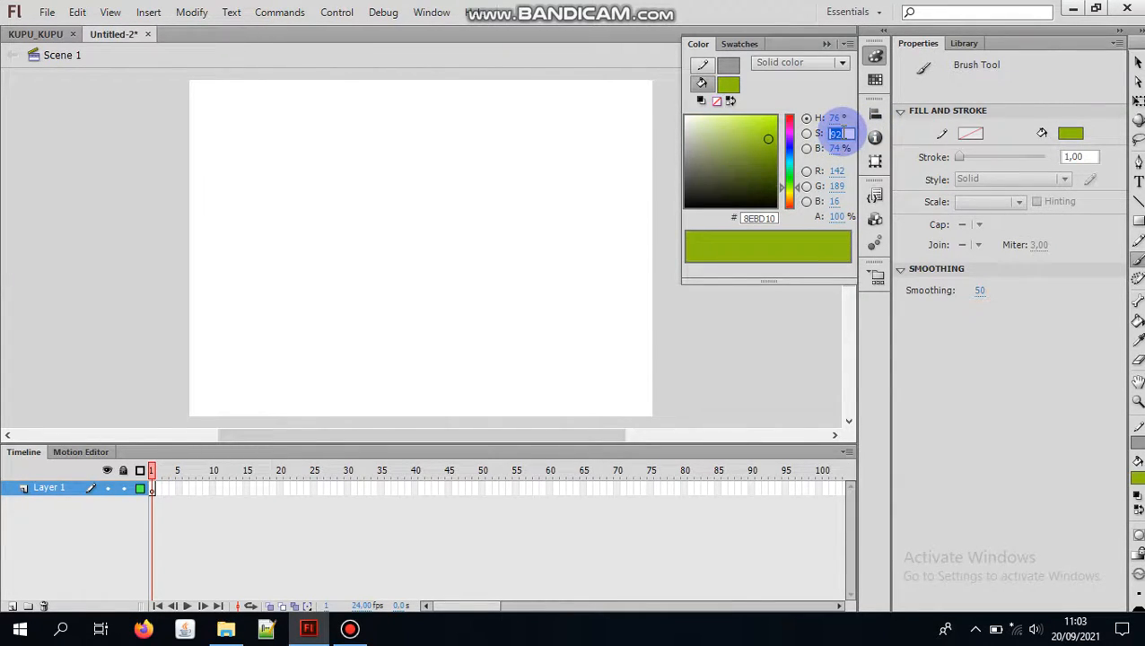
pyautogui.write('1')
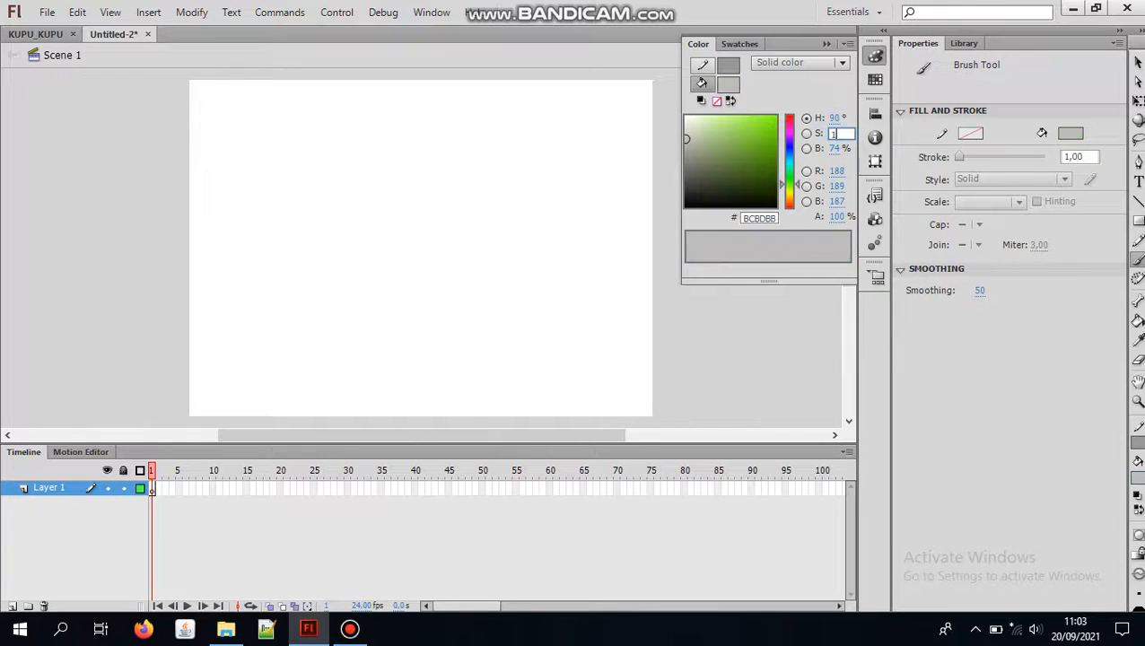
pyautogui.write('00')
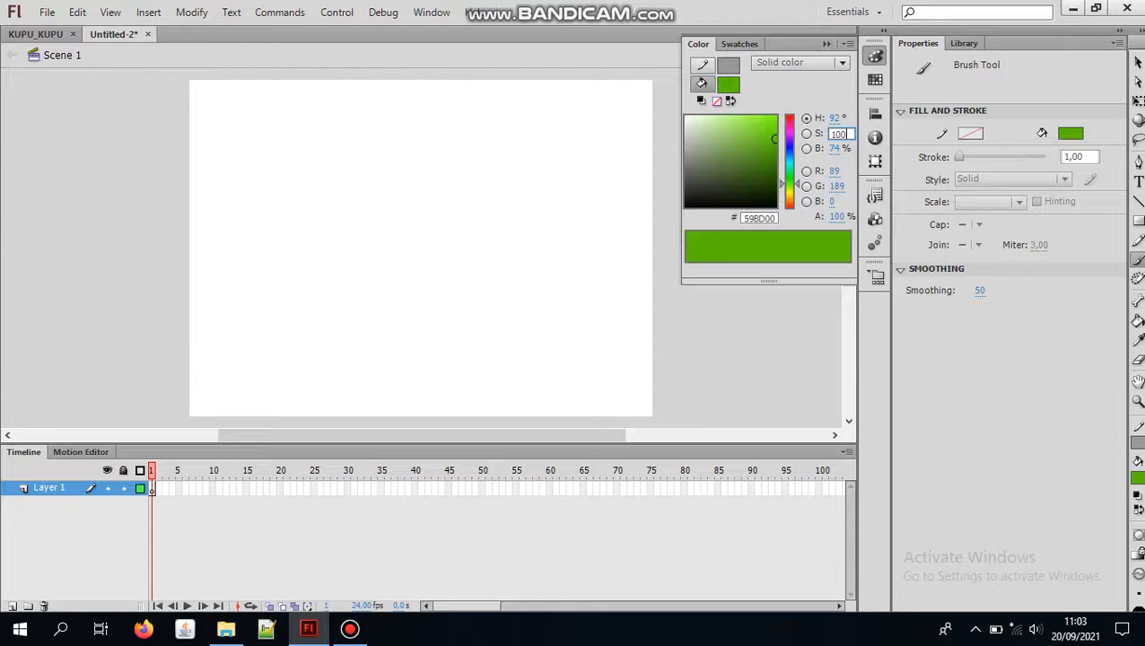
pyautogui.click(836, 117)
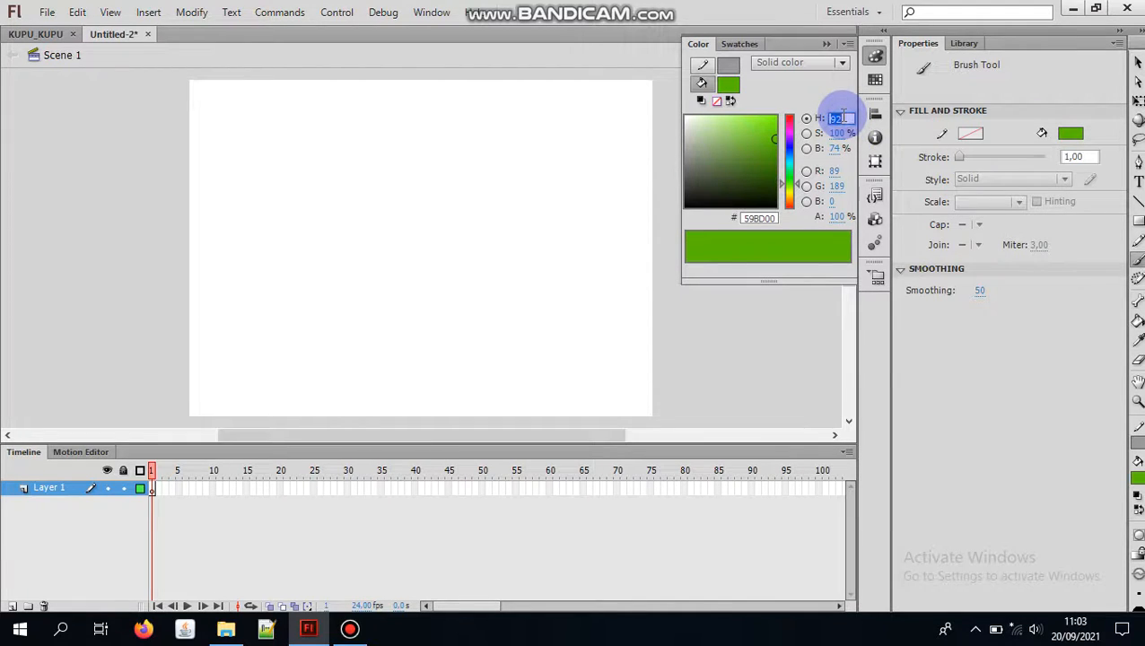
pyautogui.press('BackSpace')
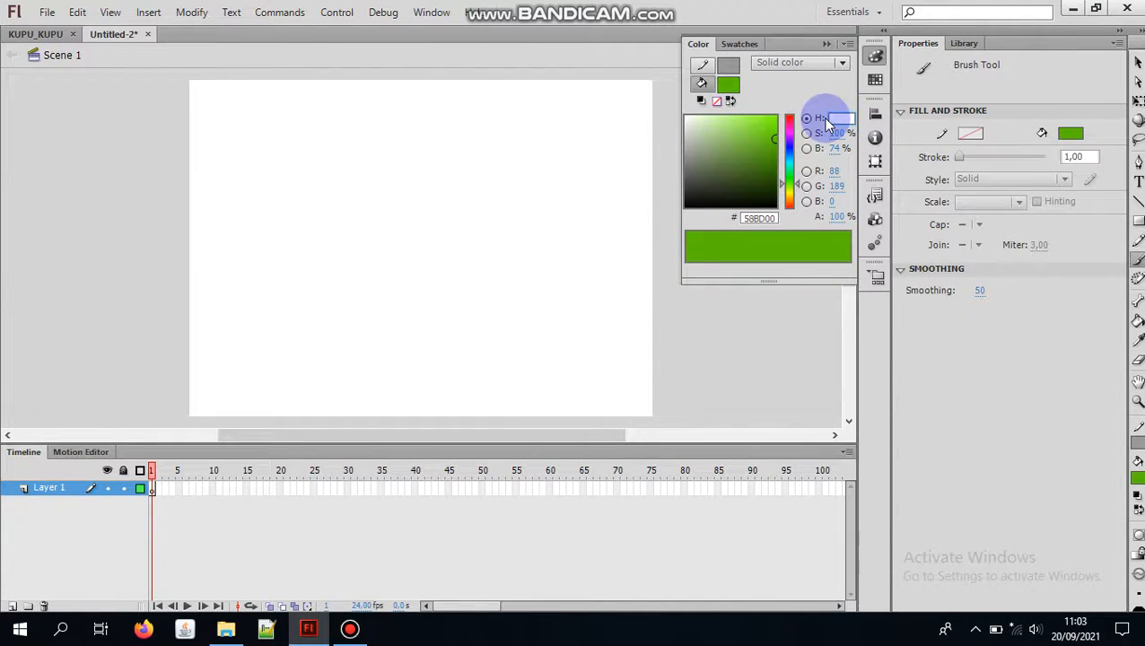
pyautogui.write('80')
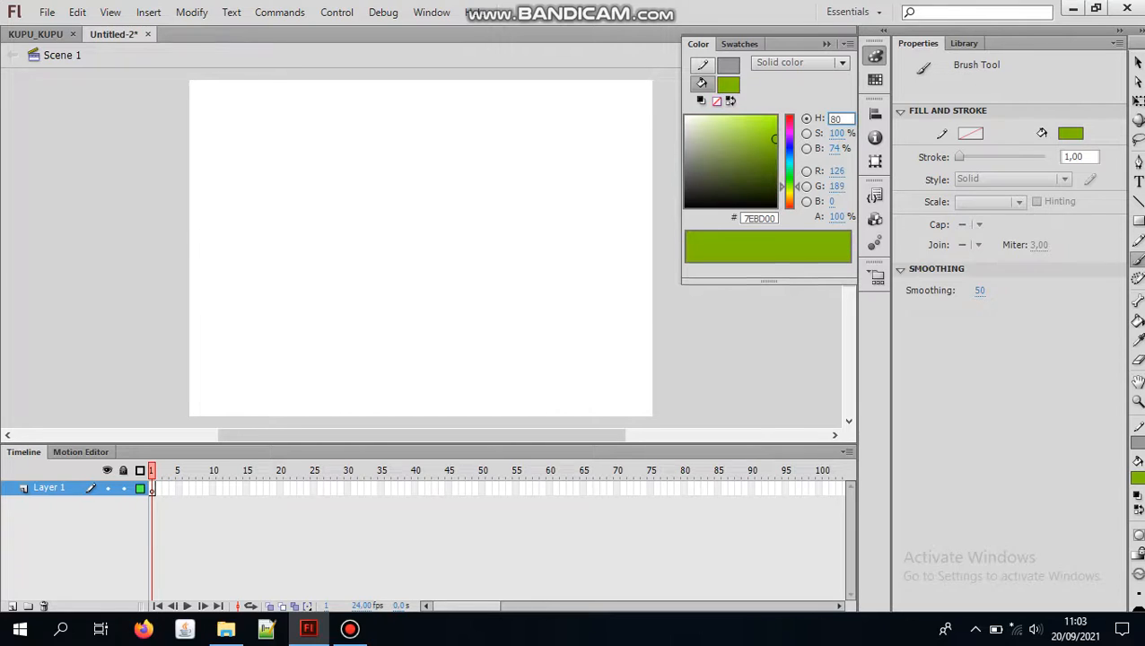
pyautogui.click(837, 148)
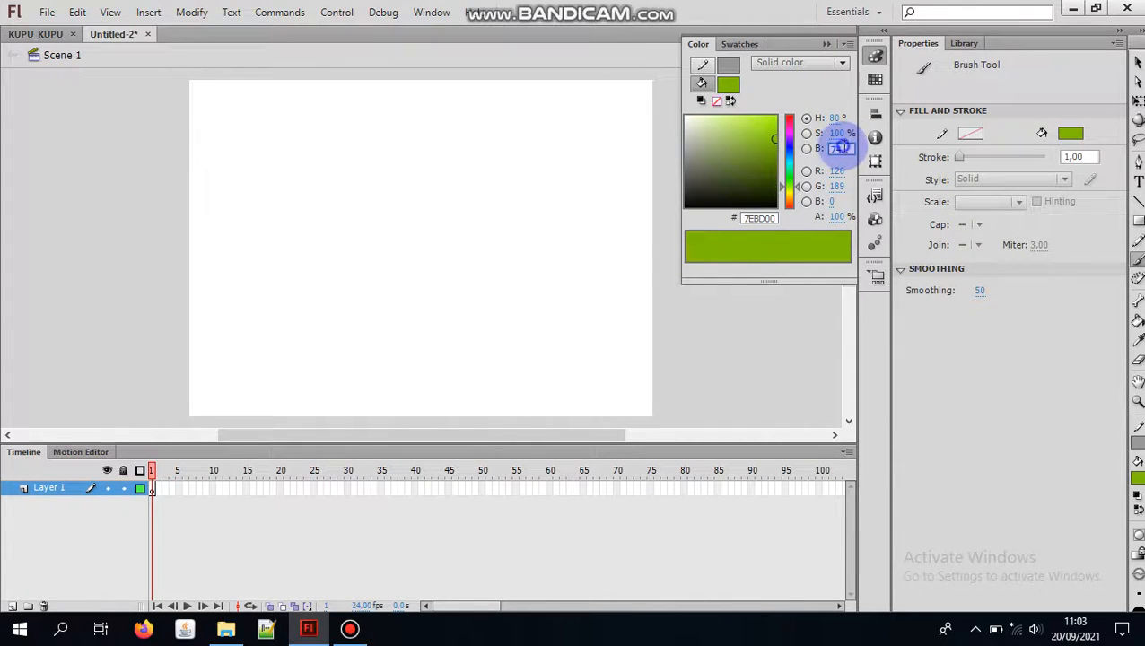
pyautogui.press('BackSpace')
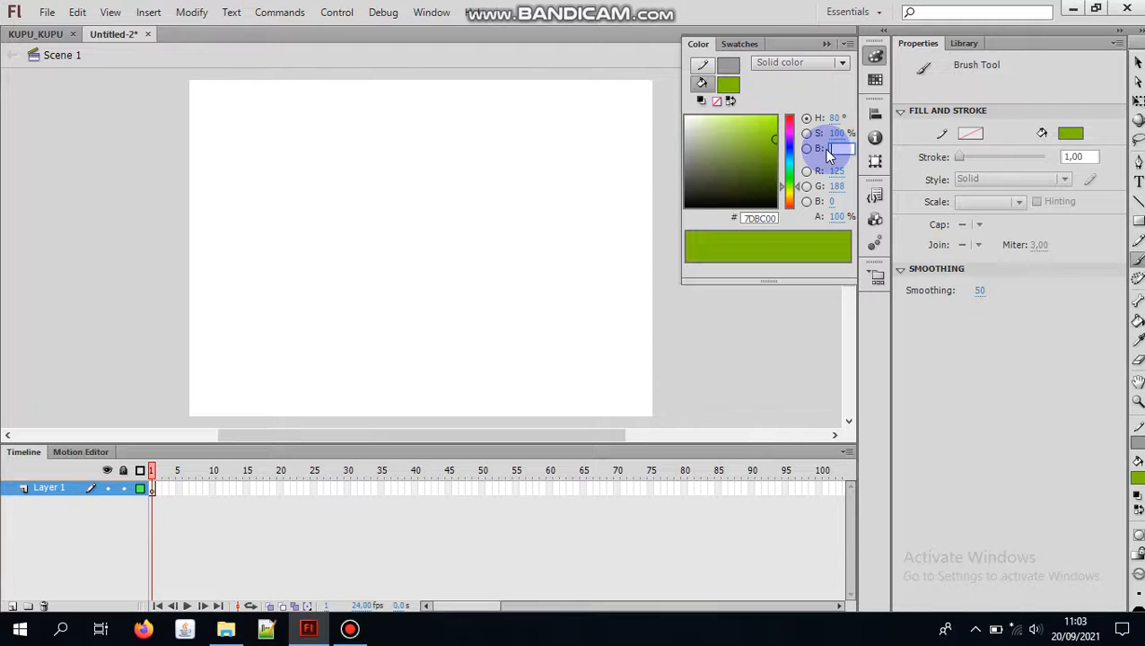
pyautogui.write('60')
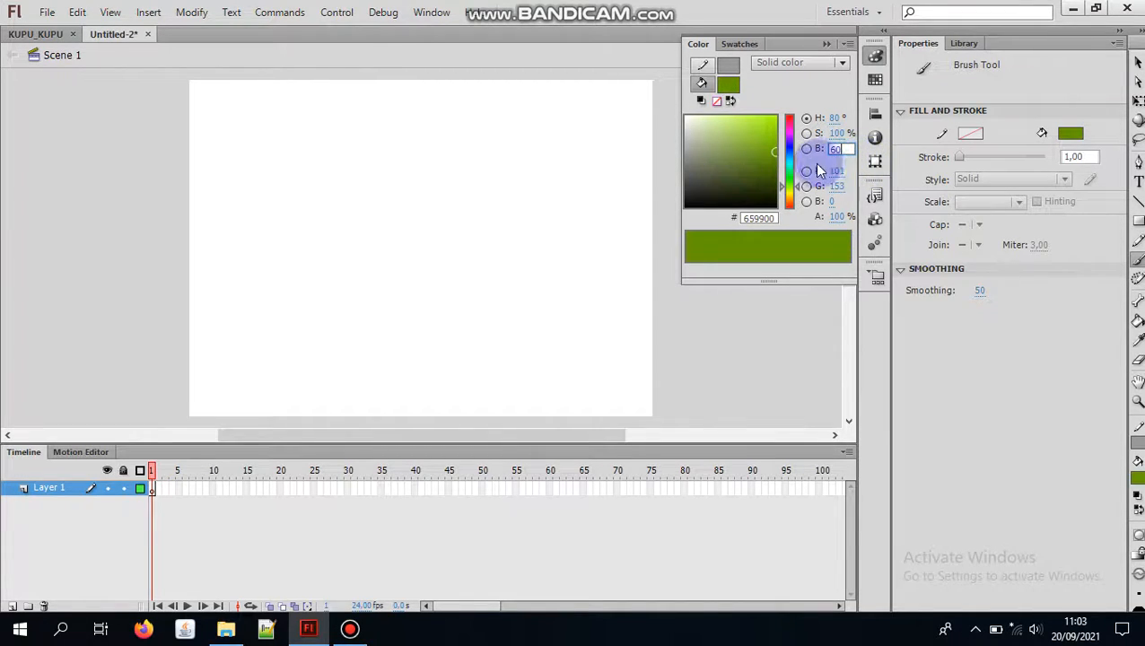
# Step: Pick an orange-brown fill color, hex BB7320, by adjusting the hue and shade visually
pyautogui.moveTo(759, 155)
pyautogui.mouseDown()
pyautogui.moveTo(742, 125)
pyautogui.moveTo(698, 171)
pyautogui.moveTo(701, 126)
pyautogui.mouseUp()
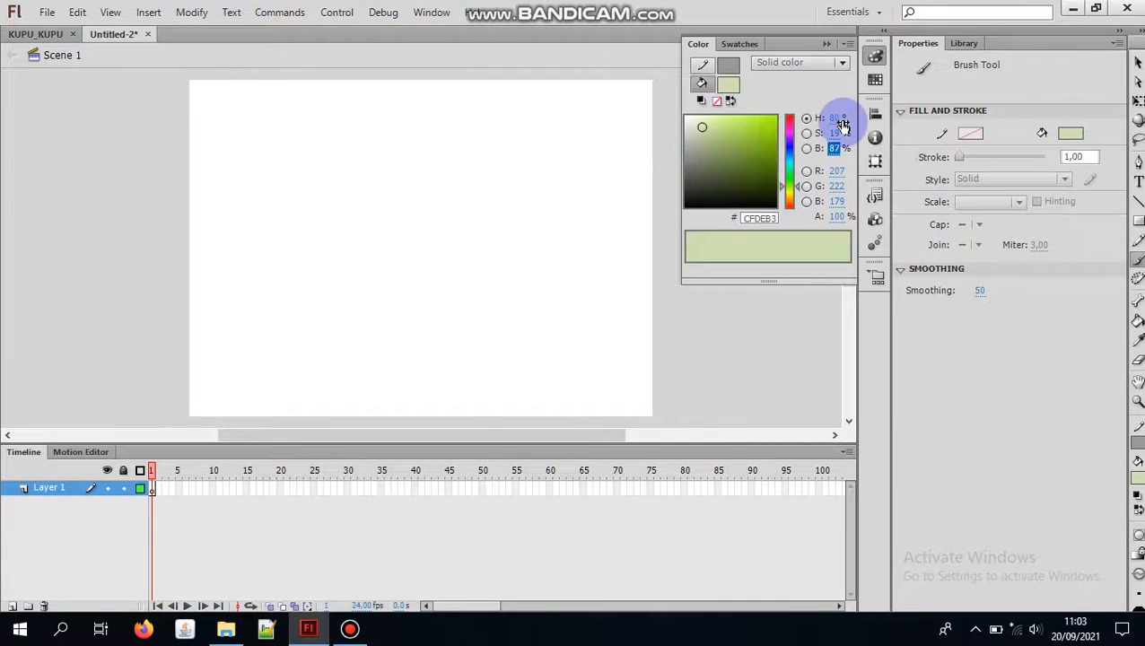
pyautogui.moveTo(788, 134); pyautogui.dragTo(790, 199)
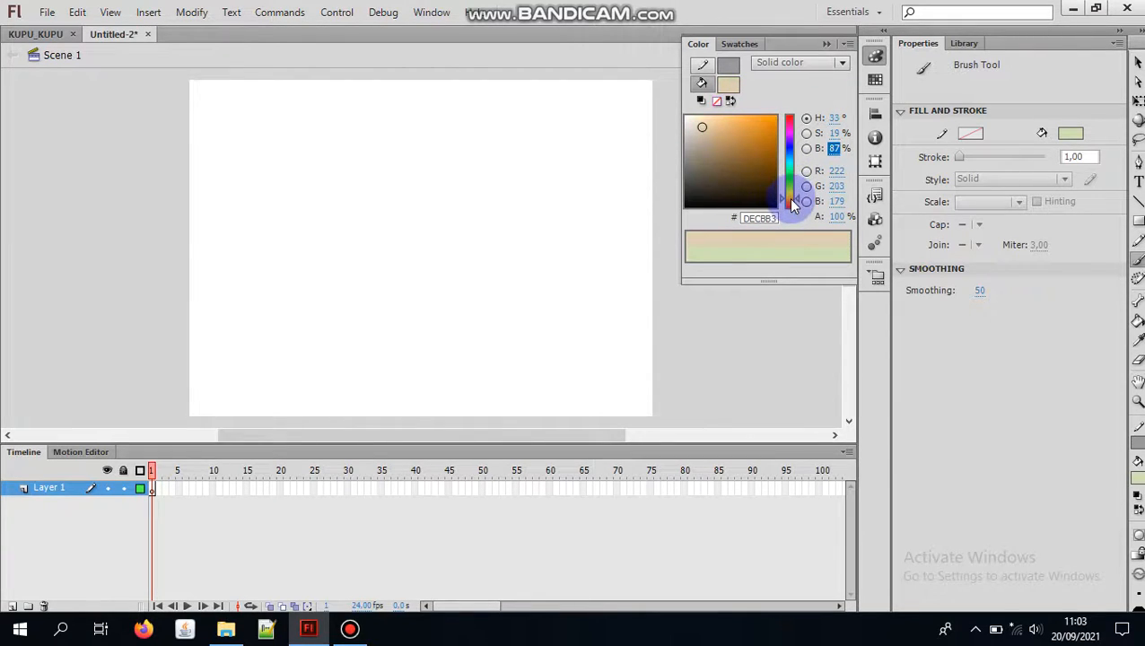
pyautogui.moveTo(759, 151)
pyautogui.mouseDown()
pyautogui.moveTo(747, 141)
pyautogui.moveTo(753, 157)
pyautogui.moveTo(765, 154)
pyautogui.moveTo(759, 141)
pyautogui.mouseUp()
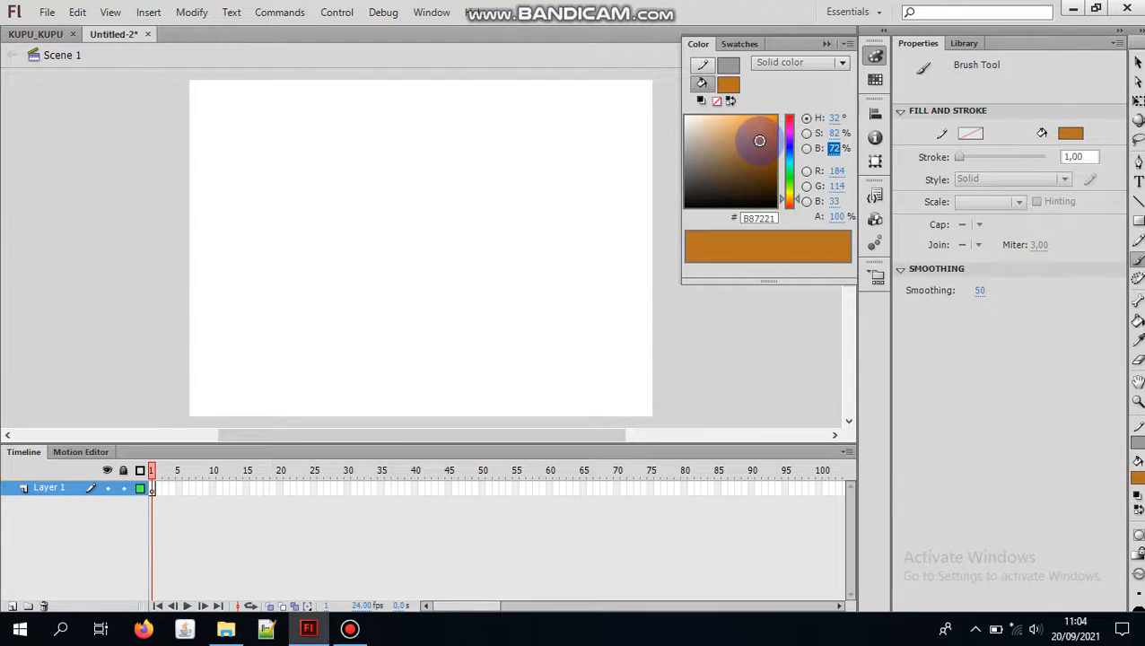
pyautogui.moveTo(760, 141); pyautogui.dragTo(760, 140)
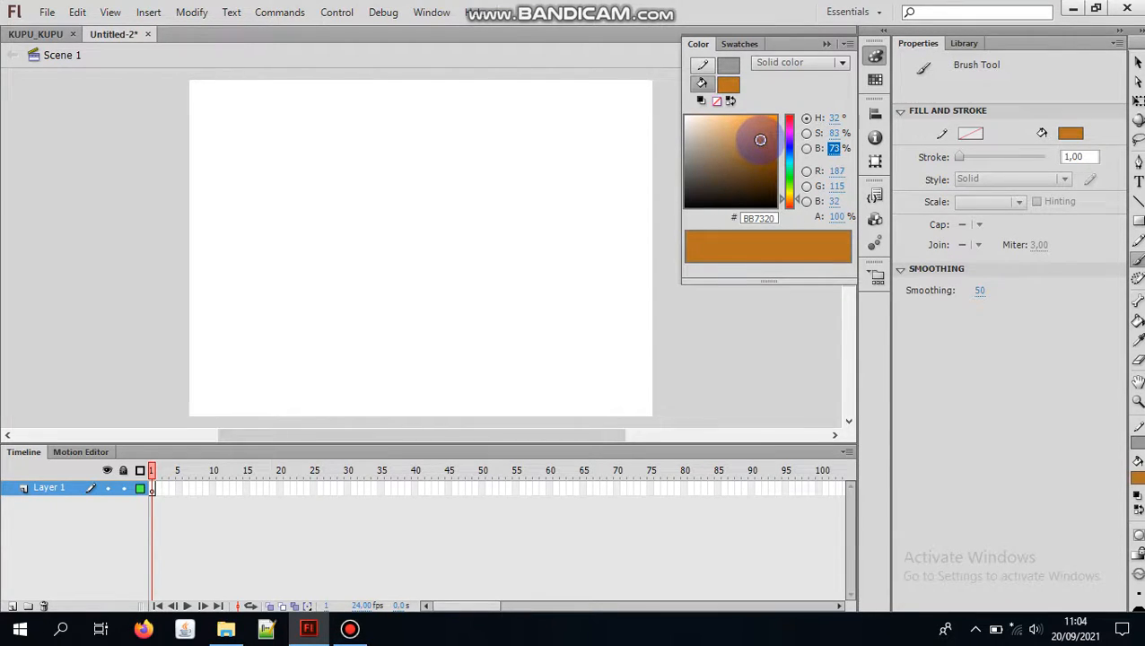
pyautogui.click(827, 45)
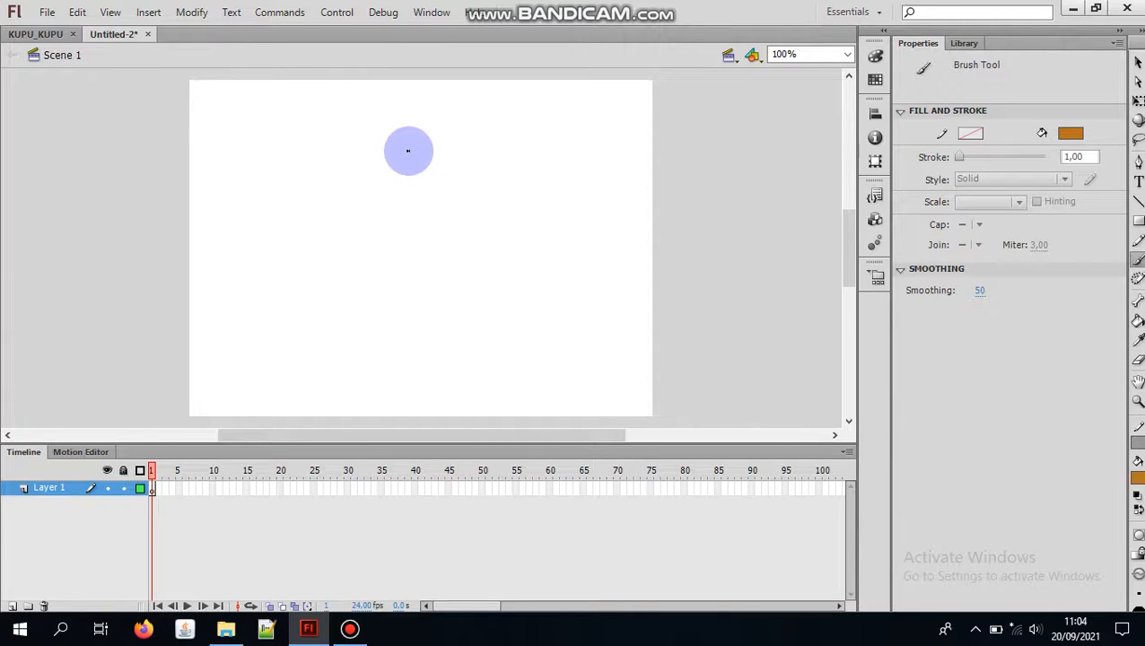
# Step: Brush the outline of a rounded head and a long narrow body near the stage's upper center, and fill it with the Paint Bucket tool
pyautogui.moveTo(395, 157)
pyautogui.mouseDown()
pyautogui.moveTo(418, 128)
pyautogui.moveTo(430, 150)
pyautogui.moveTo(413, 159)
pyautogui.moveTo(410, 268)
pyautogui.moveTo(395, 269)
pyautogui.moveTo(394, 159)
pyautogui.moveTo(408, 170)
pyautogui.moveTo(420, 161)
pyautogui.moveTo(410, 162)
pyautogui.moveTo(417, 247)
pyautogui.mouseUp()
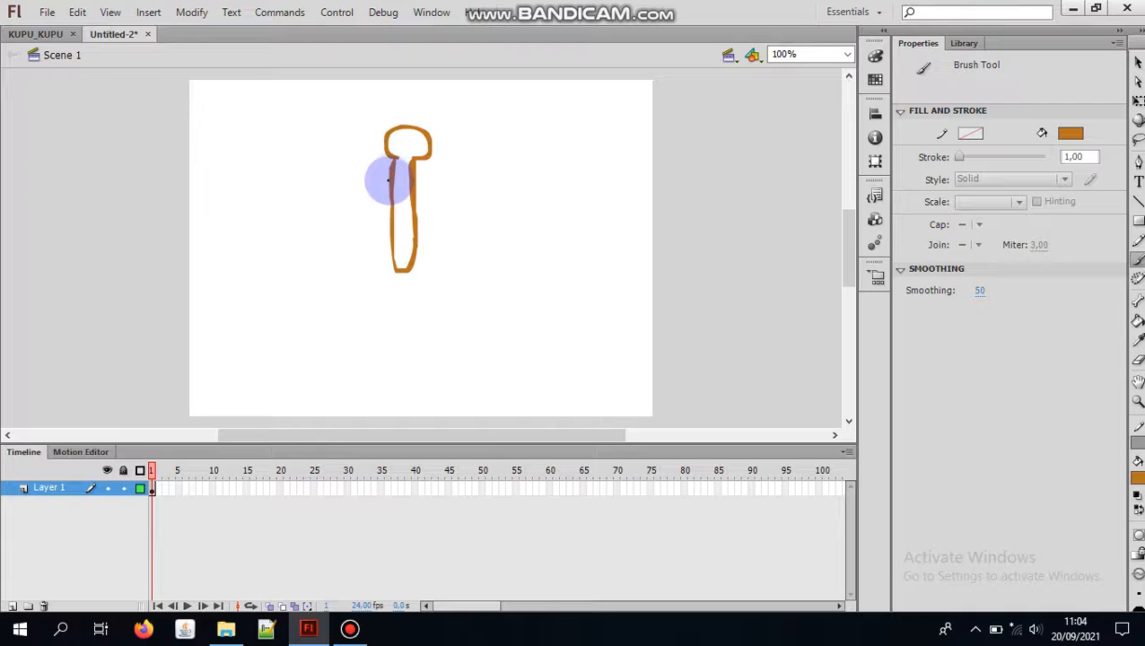
pyautogui.moveTo(388, 182)
pyautogui.mouseDown()
pyautogui.moveTo(388, 245)
pyautogui.moveTo(404, 271)
pyautogui.mouseUp()
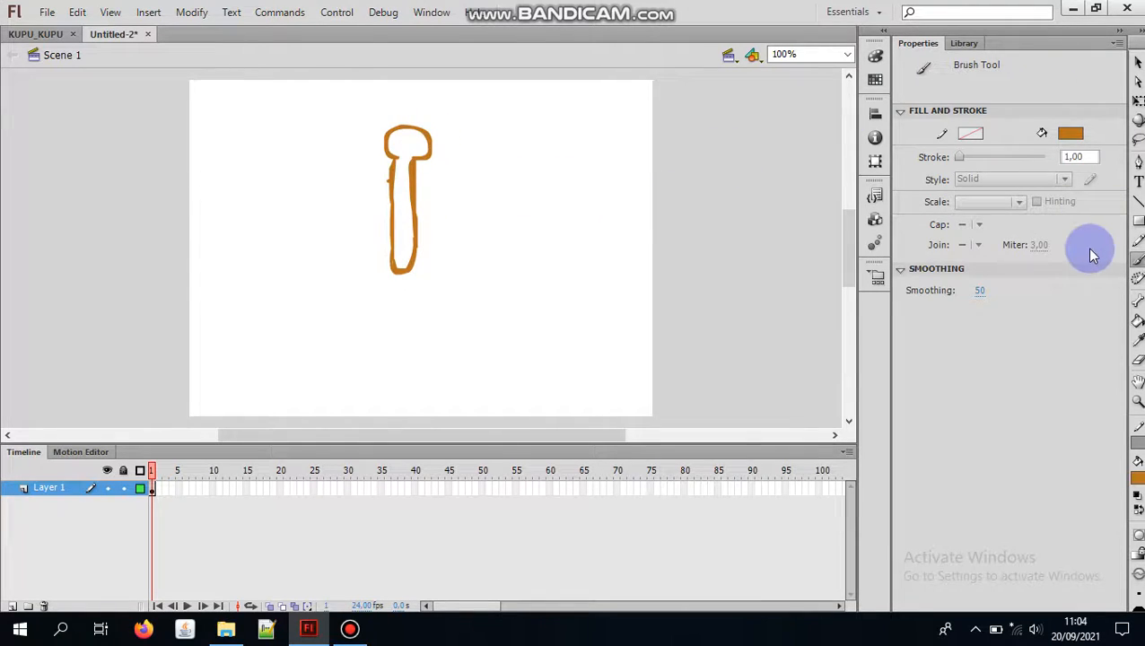
pyautogui.click(1136, 323)
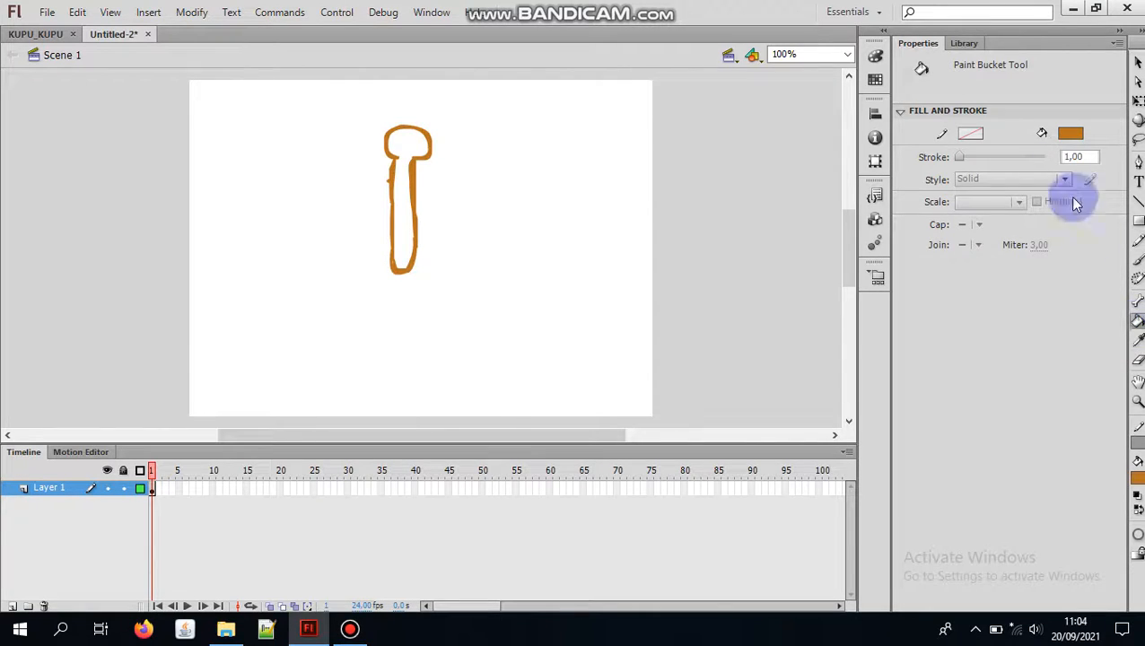
pyautogui.click(395, 147)
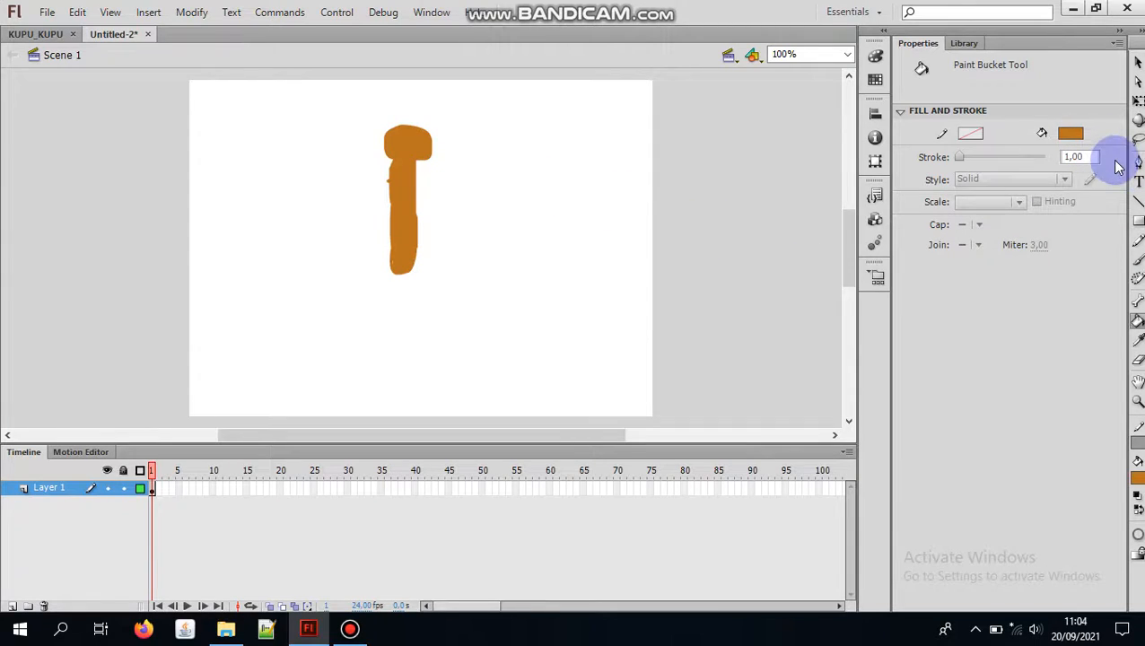
# Step: Brush two thin antennae with curled tips rising outward from the top of the head
pyautogui.click(1138, 262)
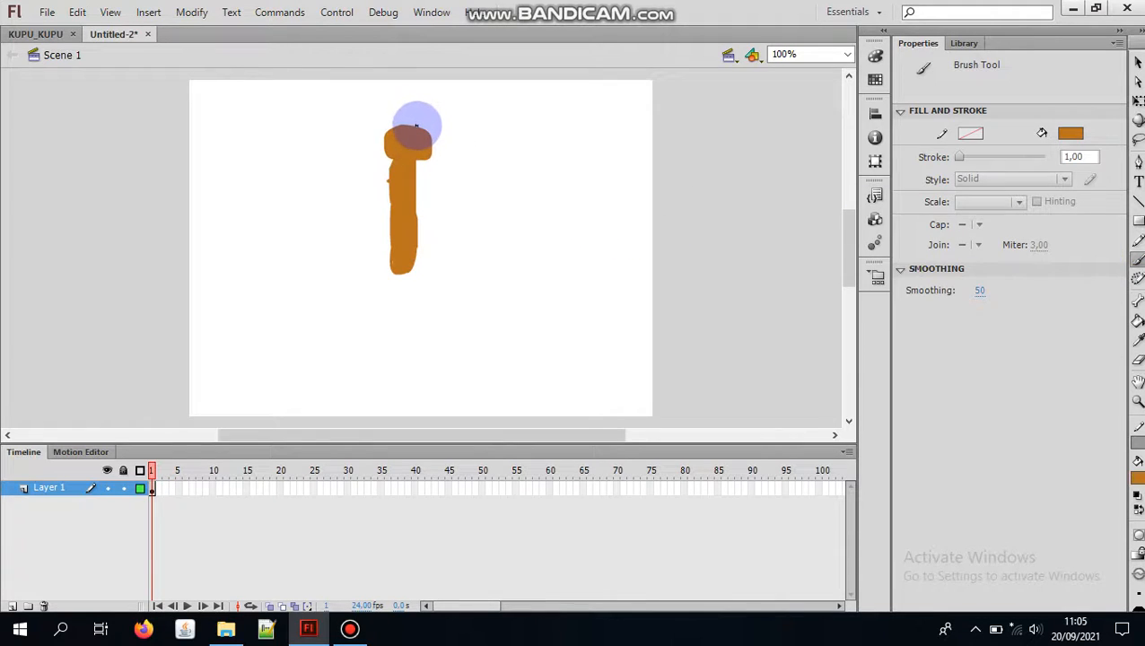
pyautogui.moveTo(416, 127)
pyautogui.mouseDown()
pyautogui.moveTo(422, 94)
pyautogui.moveTo(455, 87)
pyautogui.mouseUp()
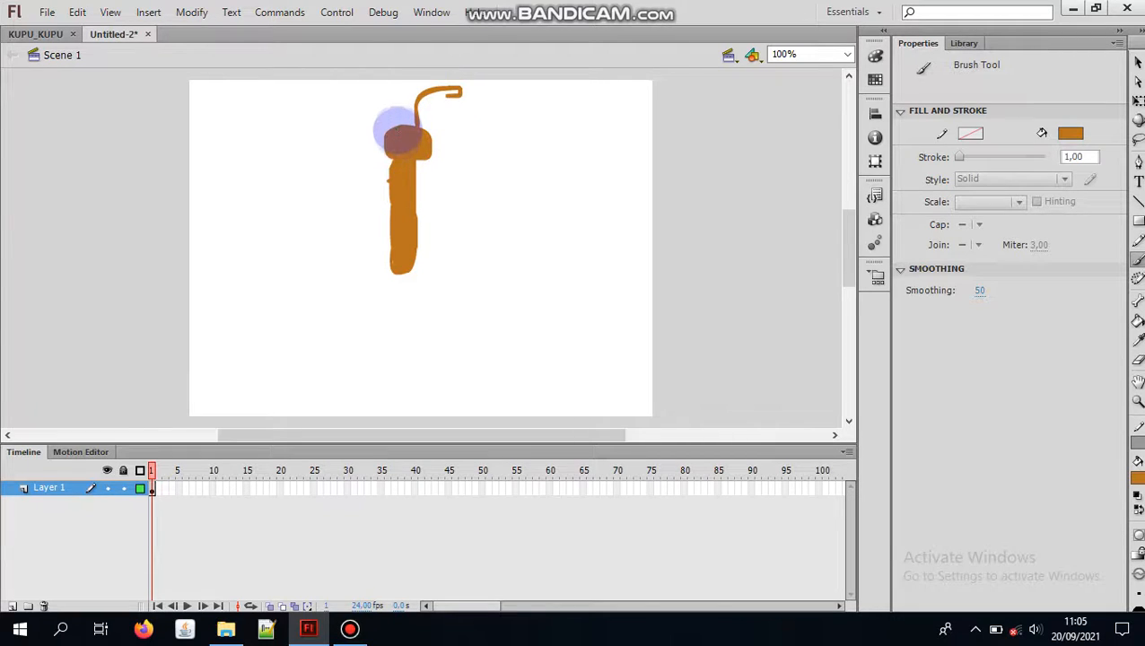
pyautogui.moveTo(396, 128)
pyautogui.mouseDown()
pyautogui.moveTo(388, 92)
pyautogui.moveTo(365, 102)
pyautogui.moveTo(377, 101)
pyautogui.mouseUp()
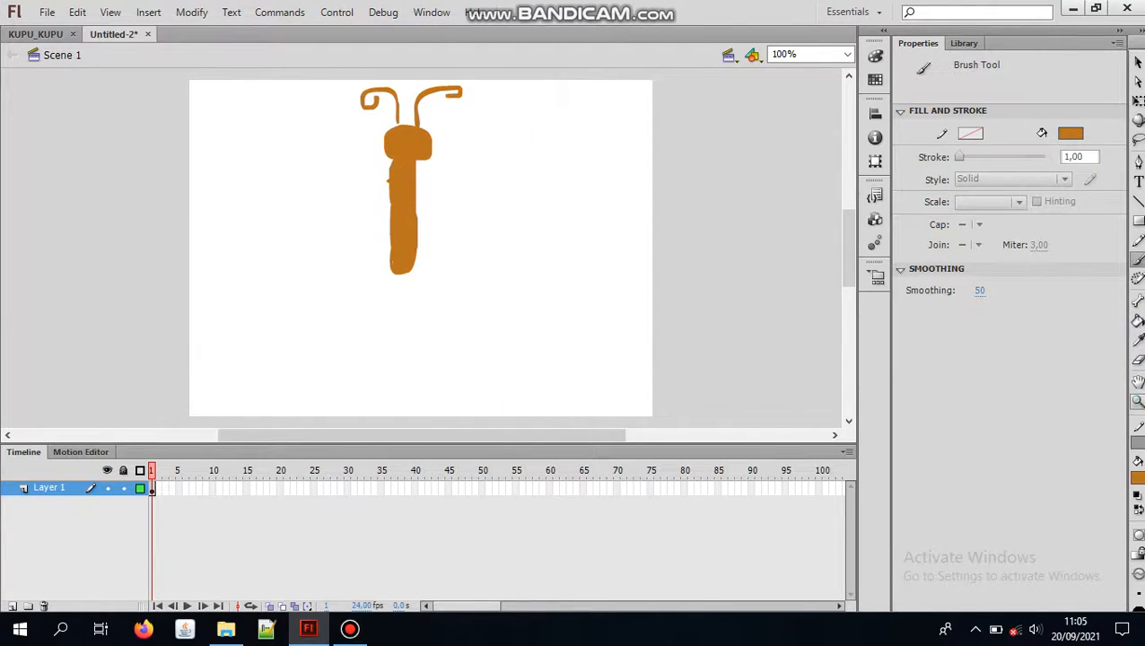
# Step: Erase the right antenna and repaint it with the Brush tool as a rounder curve with a curled tip
pyautogui.click(1138, 359)
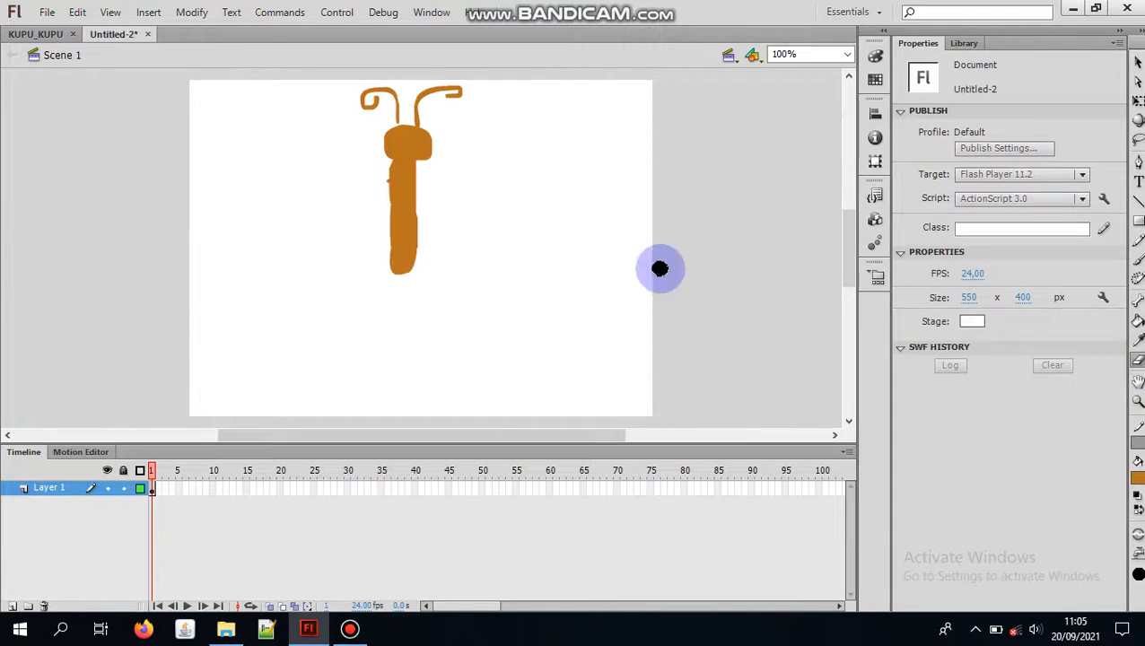
pyautogui.moveTo(418, 120)
pyautogui.mouseDown()
pyautogui.moveTo(428, 90)
pyautogui.moveTo(460, 87)
pyautogui.moveTo(445, 98)
pyautogui.mouseUp()
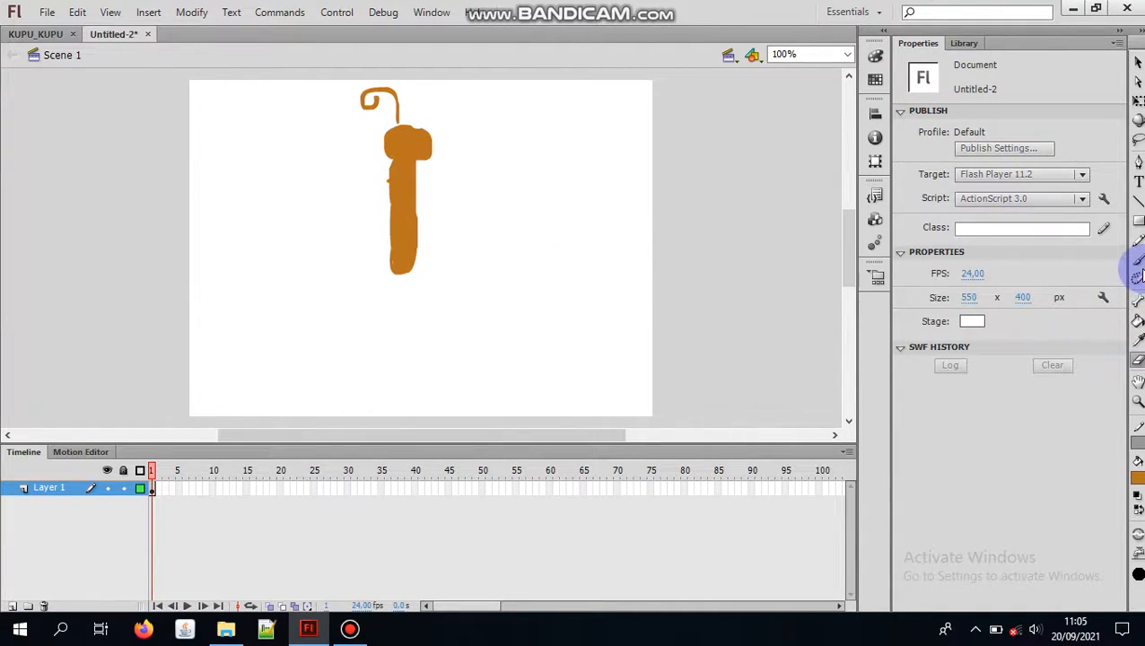
pyautogui.click(1138, 263)
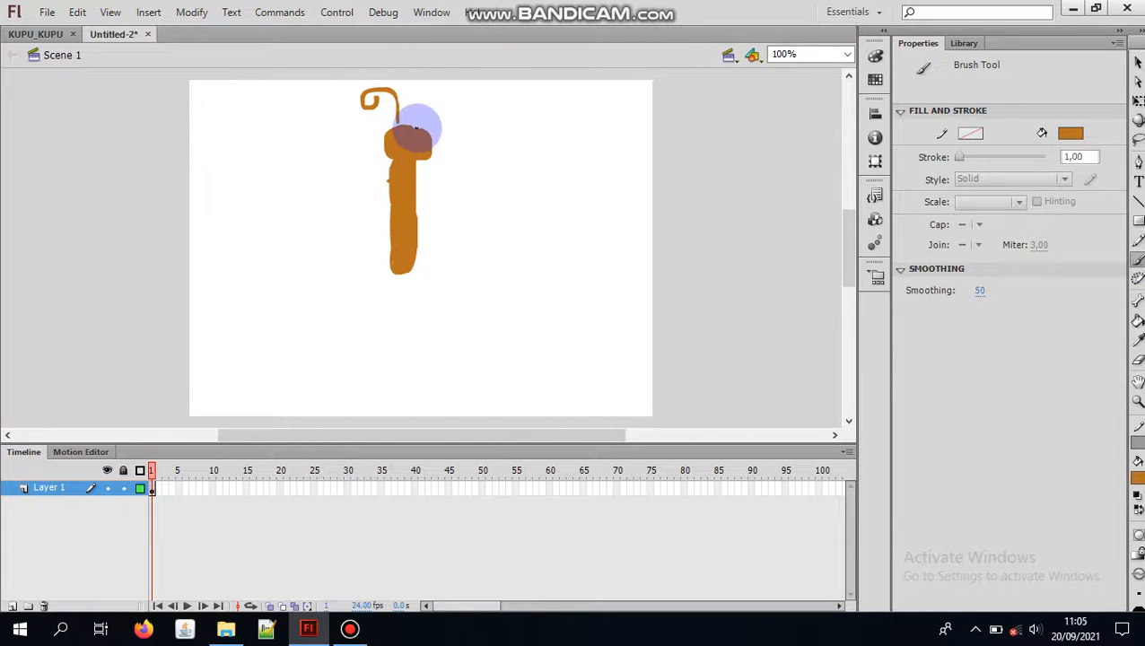
pyautogui.moveTo(420, 126)
pyautogui.mouseDown()
pyautogui.moveTo(420, 97)
pyautogui.moveTo(453, 93)
pyautogui.moveTo(434, 102)
pyautogui.mouseUp()
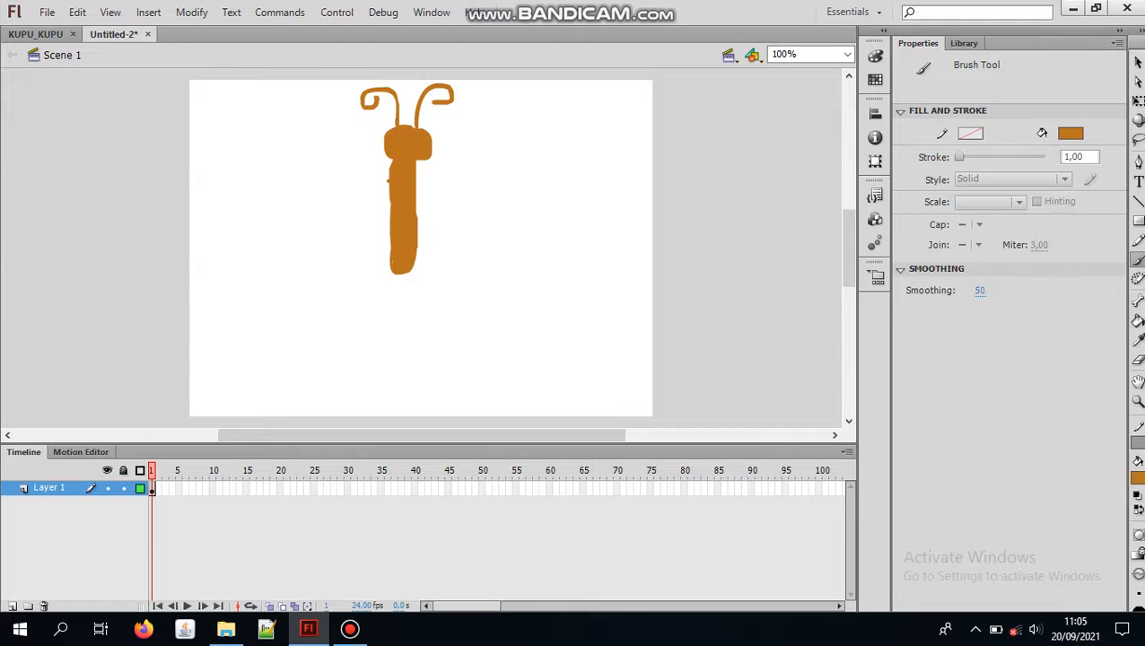
# Step: Select the whole butterfly body shape with the Free Transform tool and start converting it to a symbol of type Movie Clip
pyautogui.click(1137, 63)
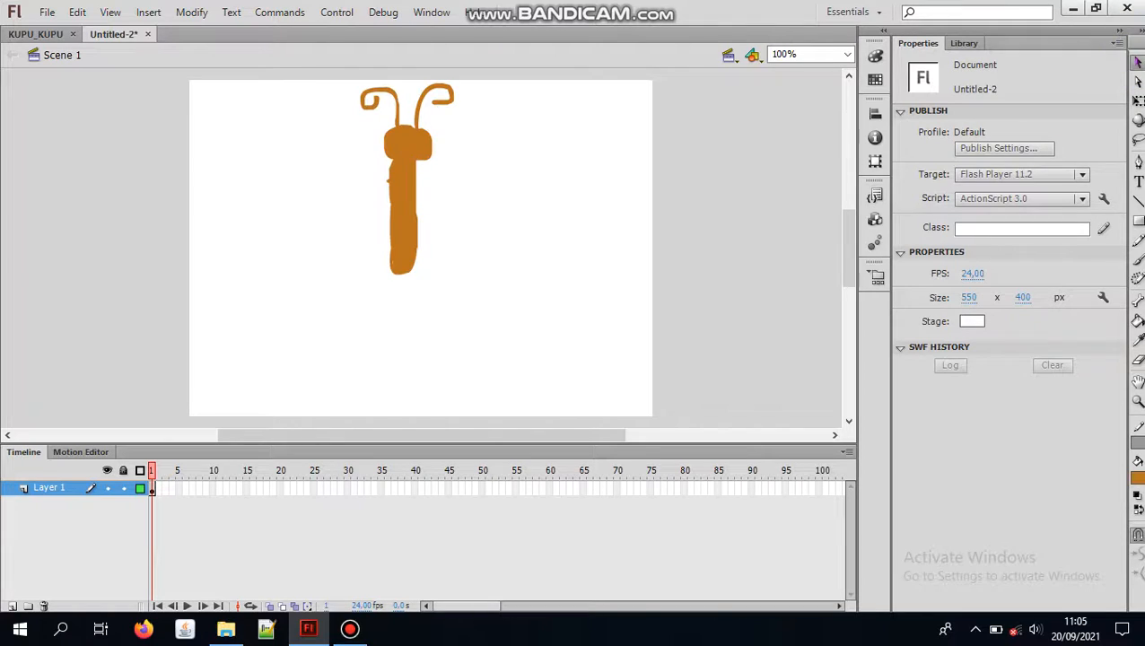
pyautogui.click(1137, 102)
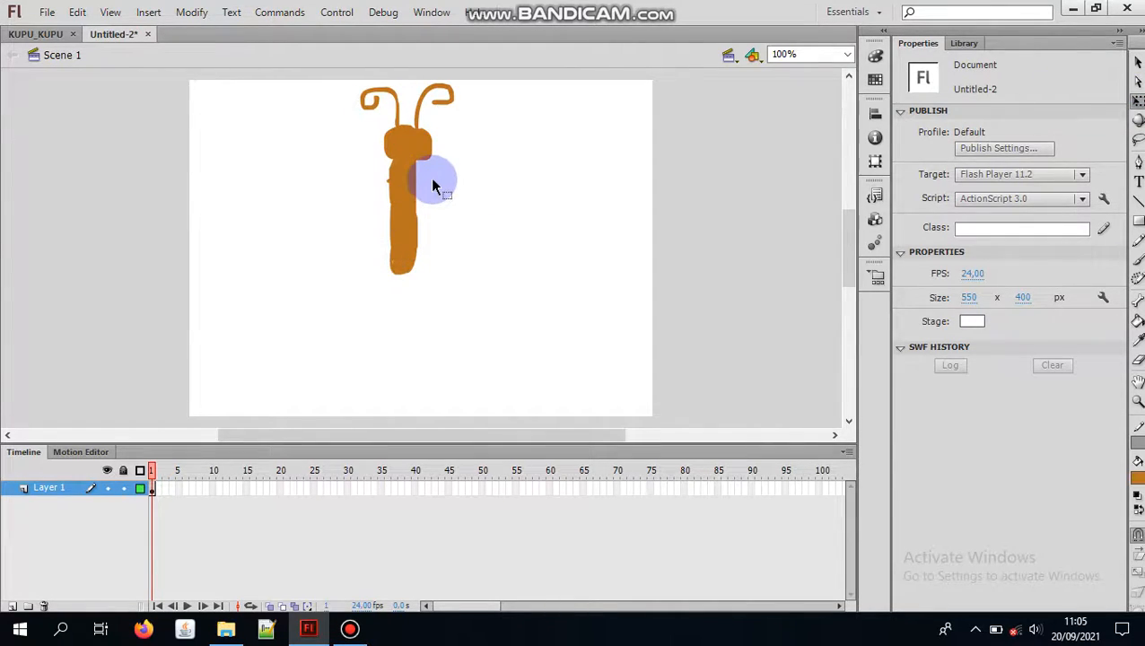
pyautogui.click(409, 180)
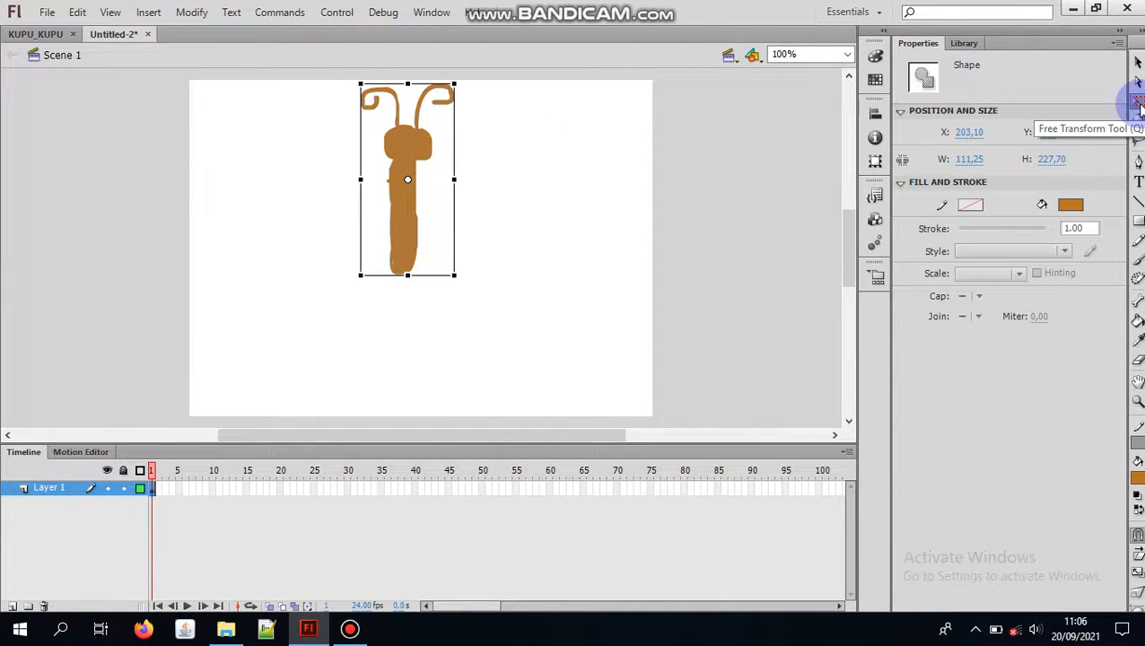
pyautogui.rightClick(441, 178)
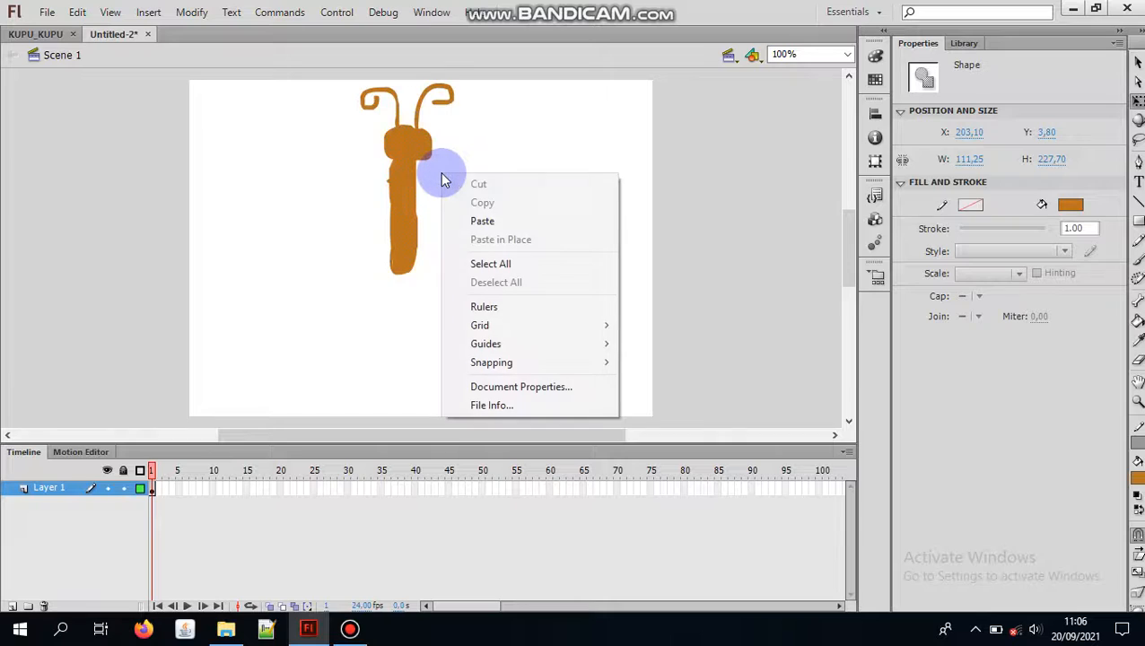
pyautogui.click(410, 178)
pyautogui.rightClick(409, 178)
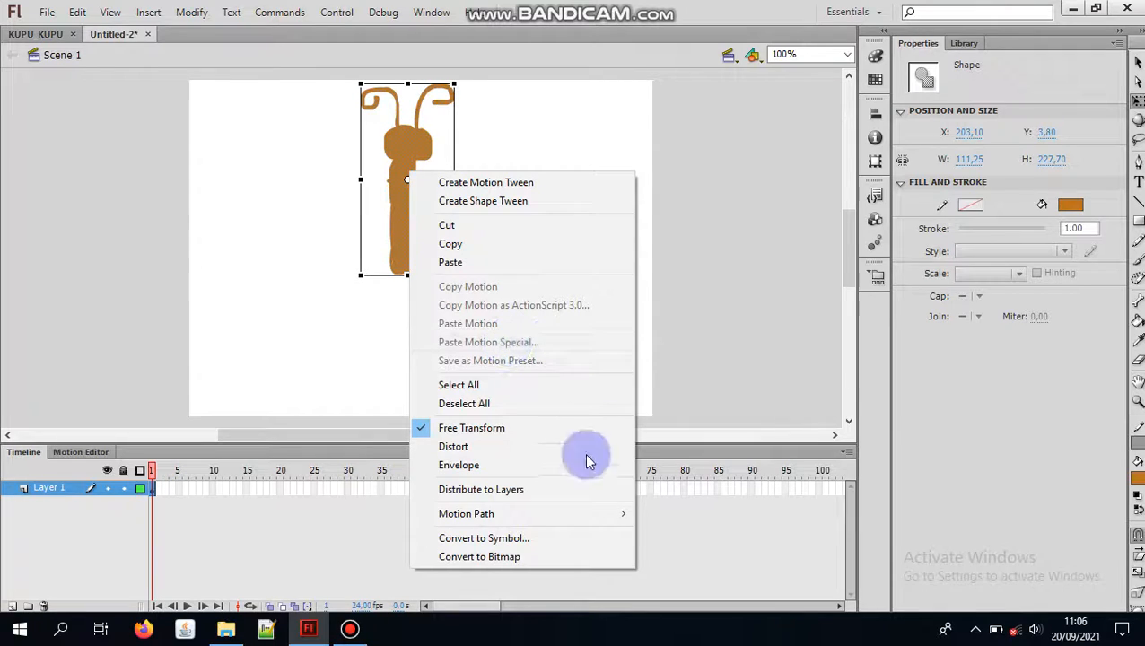
pyautogui.click(563, 539)
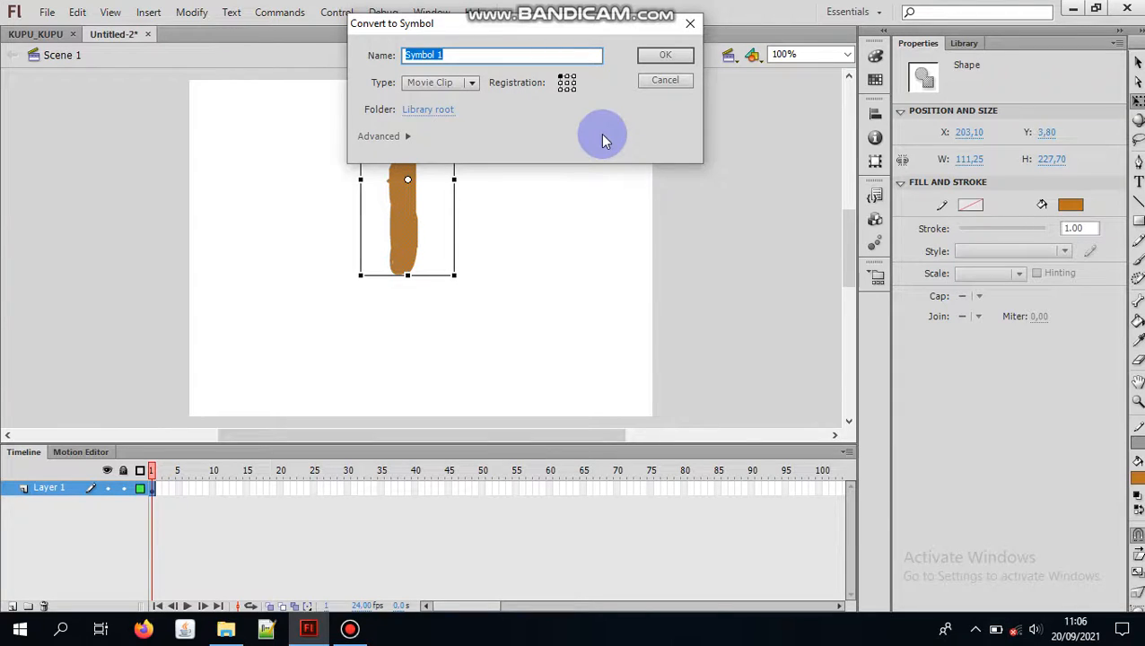
pyautogui.click(471, 82)
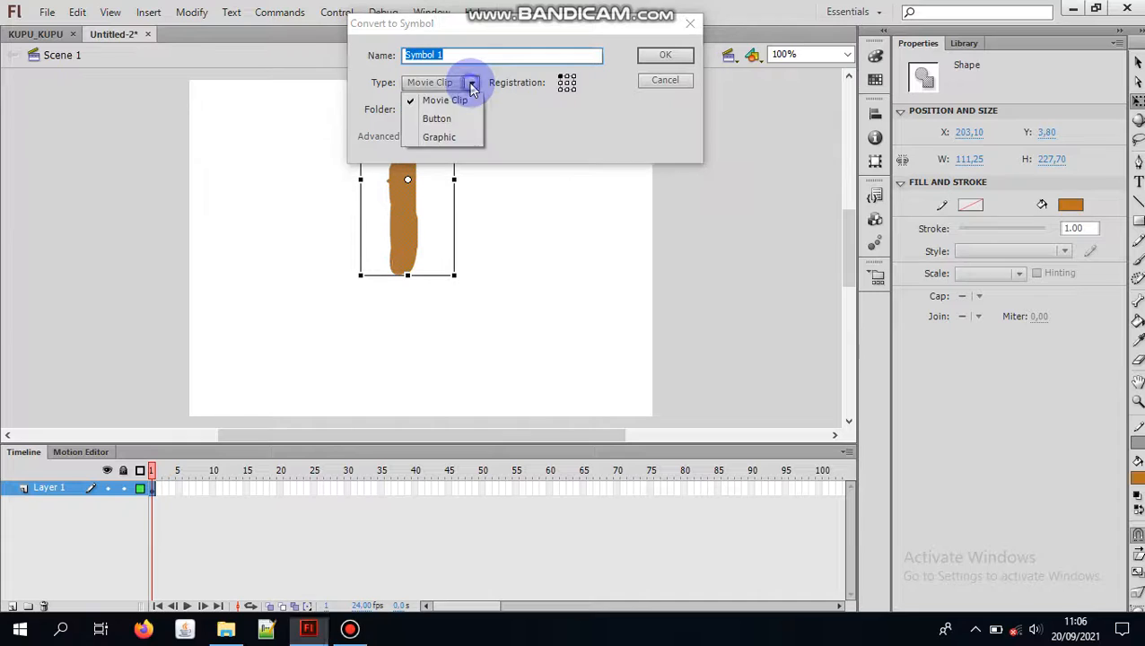
pyautogui.click(460, 102)
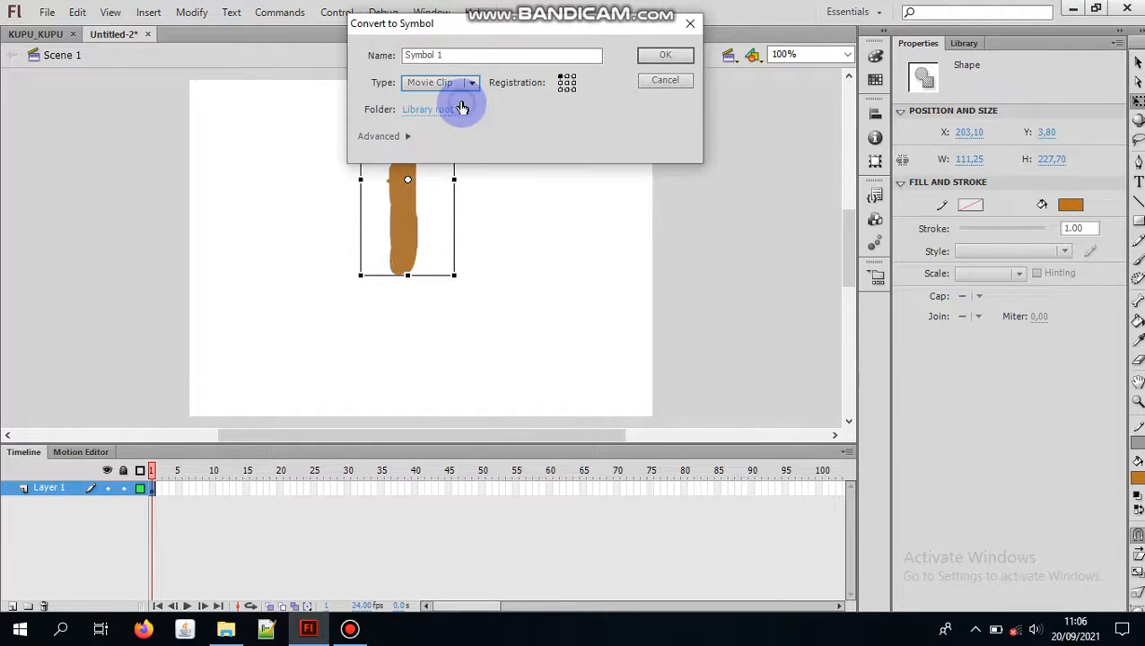
# Step: Name the symbol "Kupu-kupu bergerak", keep the Movie Clip type, and complete the conversion
pyautogui.moveTo(463, 56); pyautogui.dragTo(400, 54)
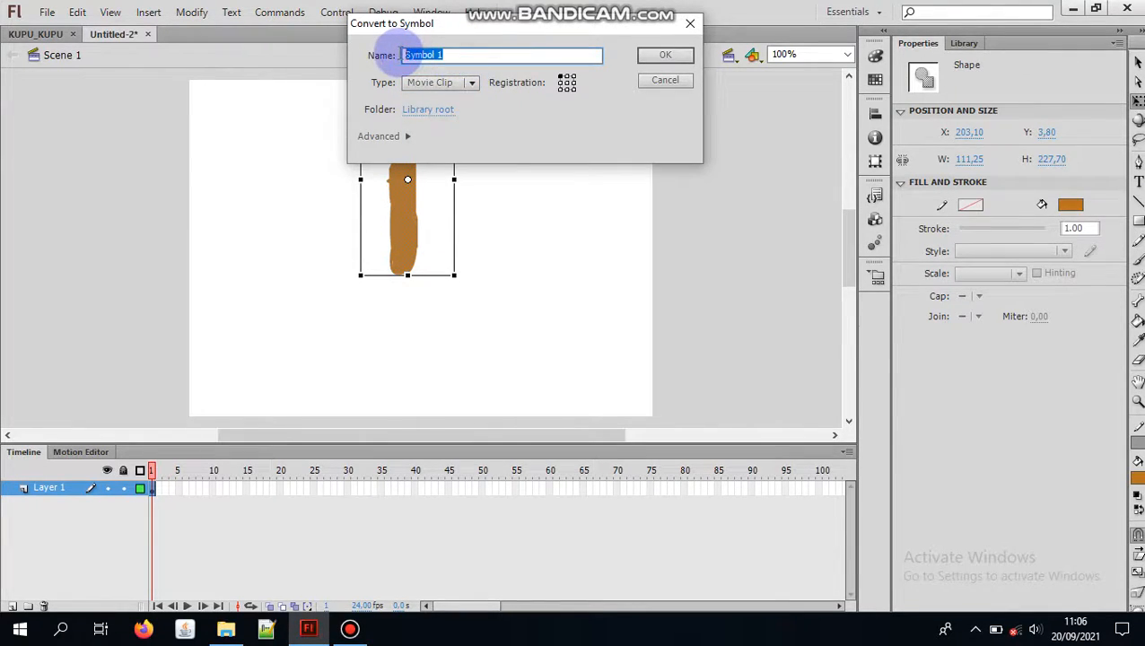
pyautogui.press('BackSpace')
pyautogui.write('Animas')
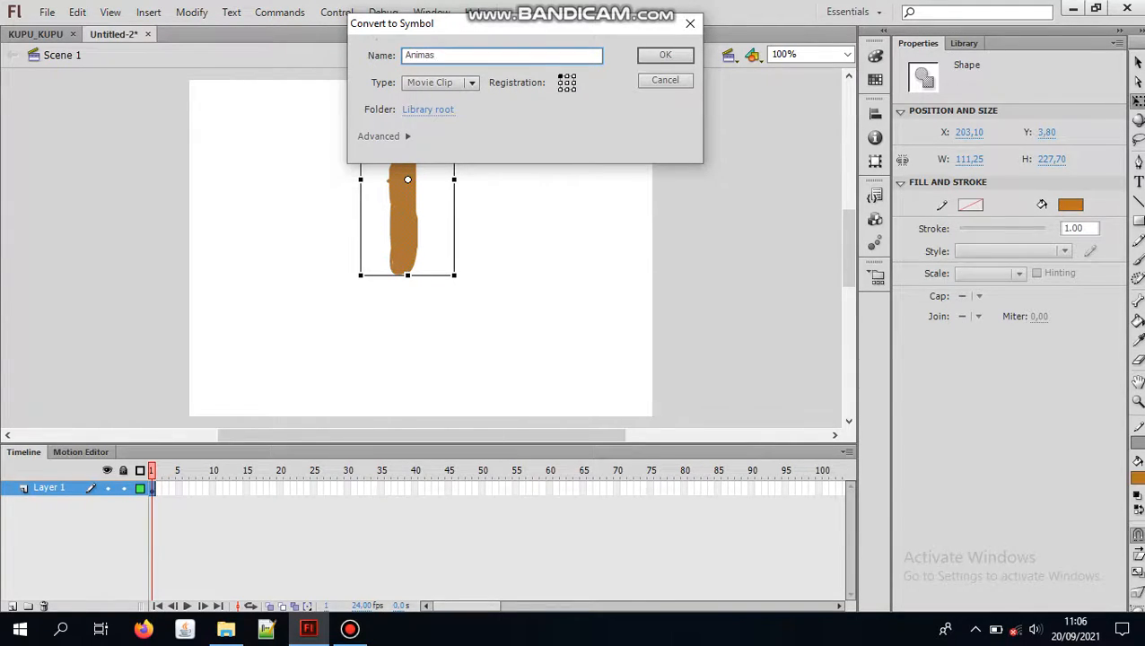
pyautogui.write('i Kupu')
pyautogui.press('BackSpace')
pyautogui.press('BackSpace')
pyautogui.press('BackSpace')
pyautogui.press('BackSpace')
pyautogui.press('BackSpace')
pyautogui.press('BackSpace')
pyautogui.press('BackSpace')
pyautogui.press('BackSpace')
pyautogui.press('BackSpace')
pyautogui.press('BackSpace')
pyautogui.press('BackSpace')
pyautogui.press('BackSpace')
pyautogui.write('Kupu')
pyautogui.write('-ki')
pyautogui.write('upu b')
pyautogui.write('ege')
pyautogui.press('BackSpace')
pyautogui.press('BackSpace')
pyautogui.write('rgerak')
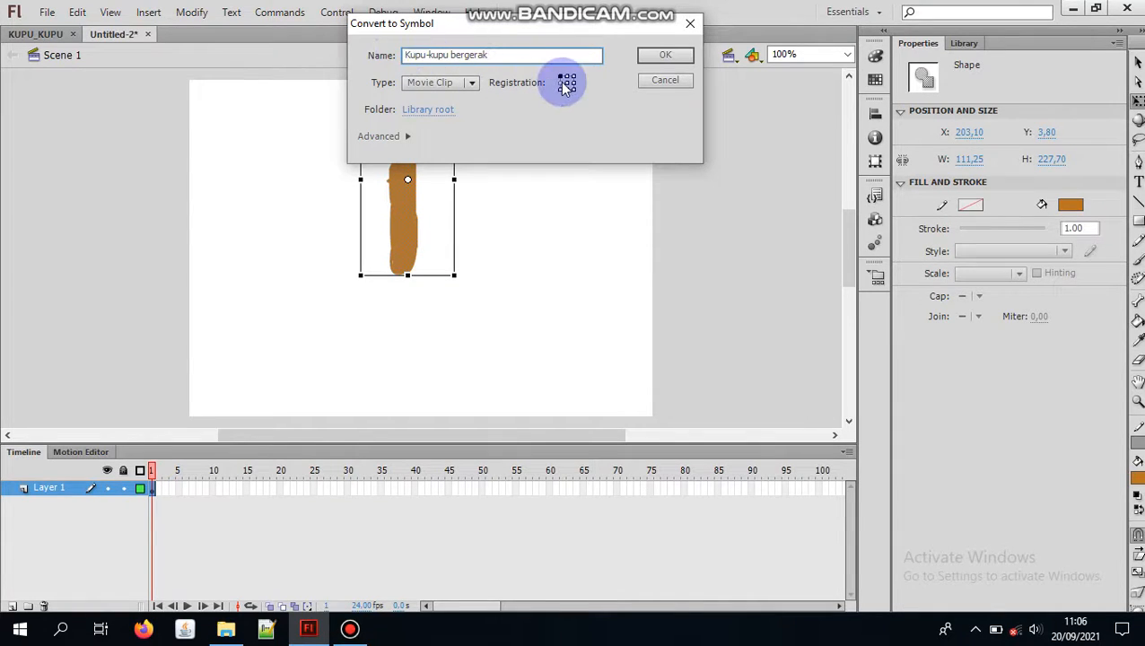
pyautogui.click(472, 84)
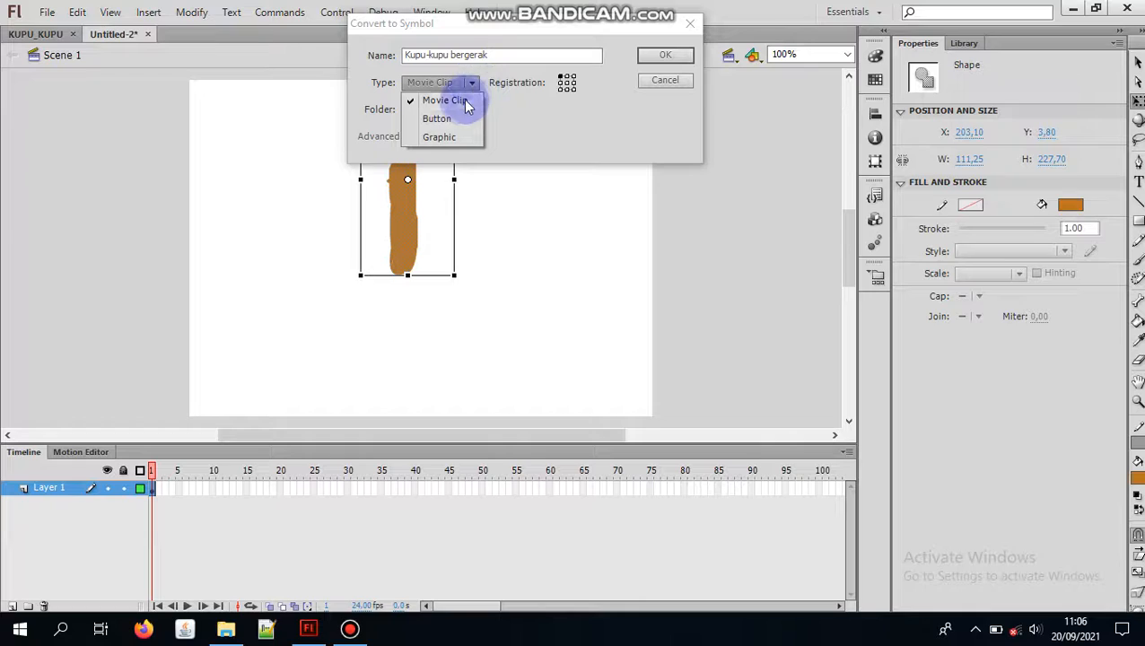
pyautogui.click(463, 99)
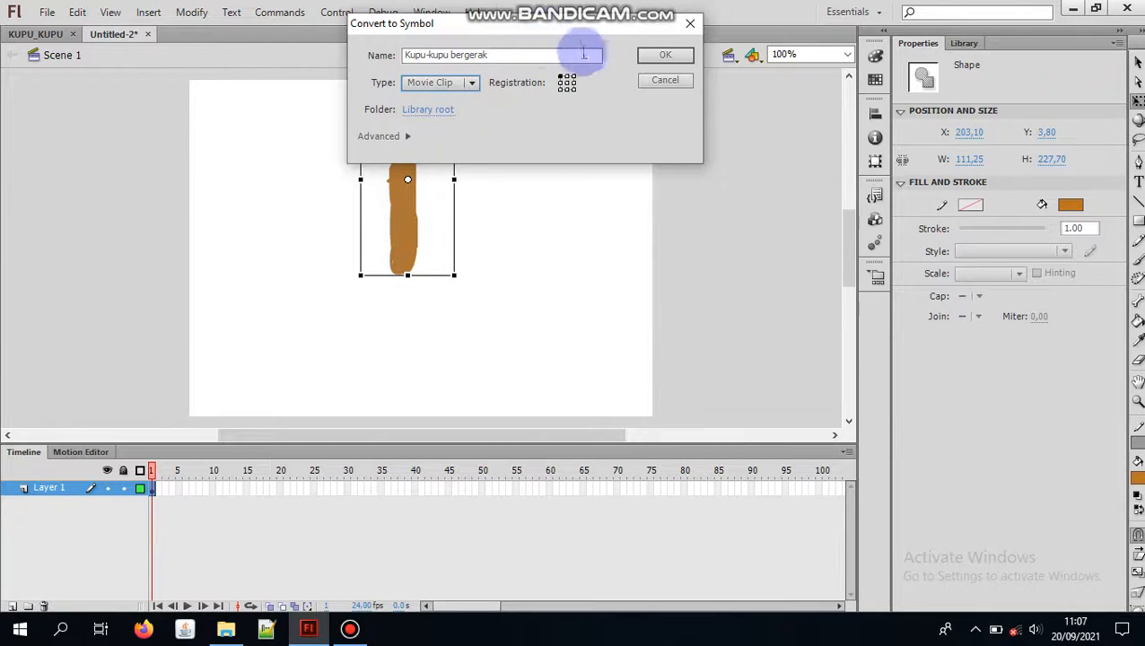
pyautogui.click(652, 56)
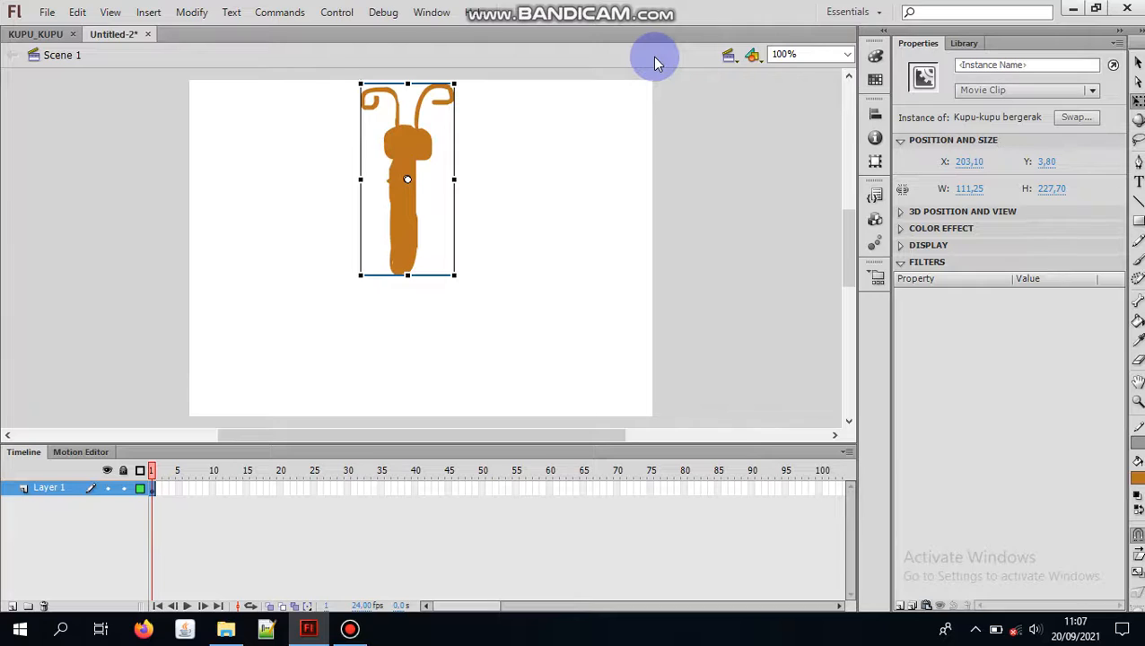
# Step: Open the Kupu-kupu bergerak movie clip for editing and deselect the shape inside it
pyautogui.doubleClick(406, 181)
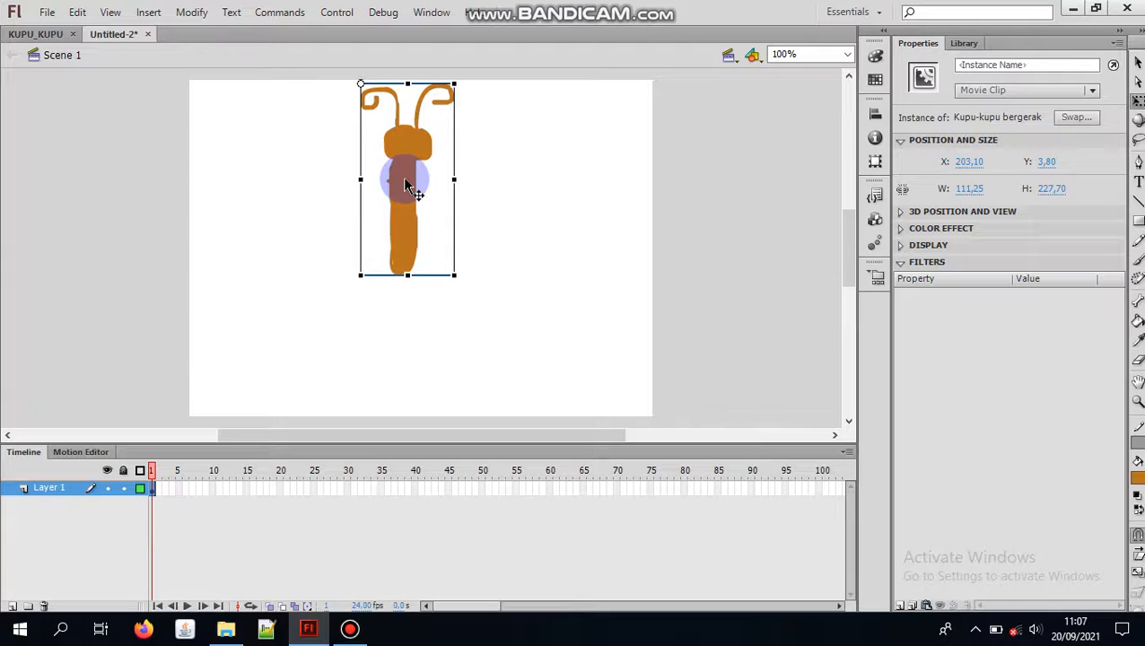
pyautogui.click(536, 277)
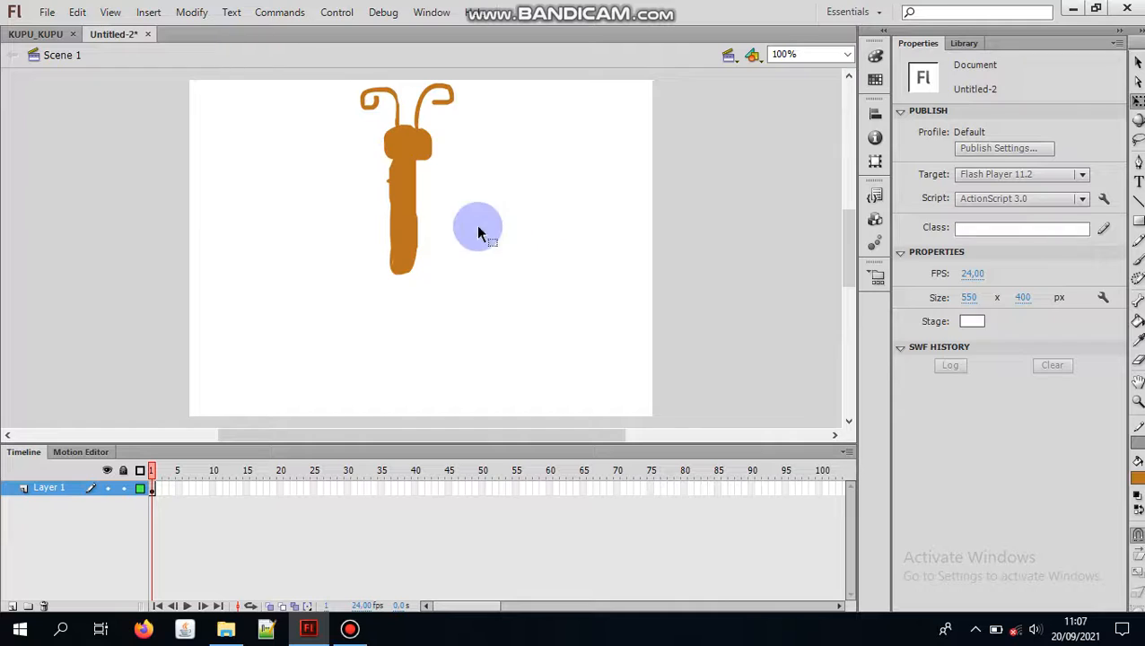
pyautogui.click(409, 183)
pyautogui.doubleClick(409, 191)
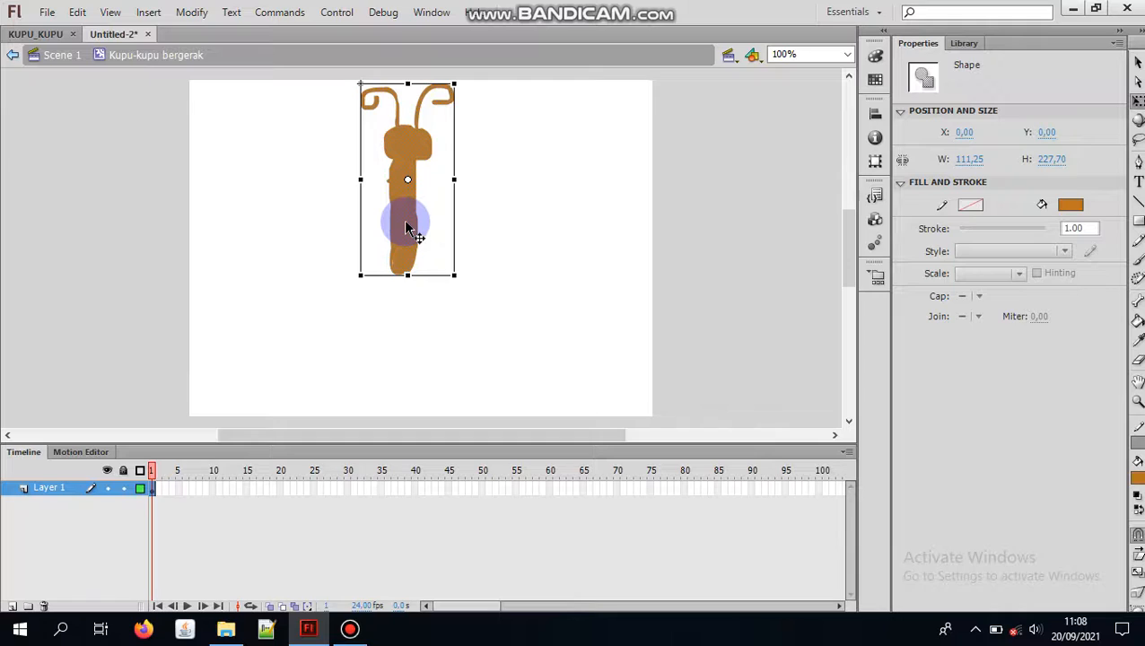
pyautogui.click(577, 193)
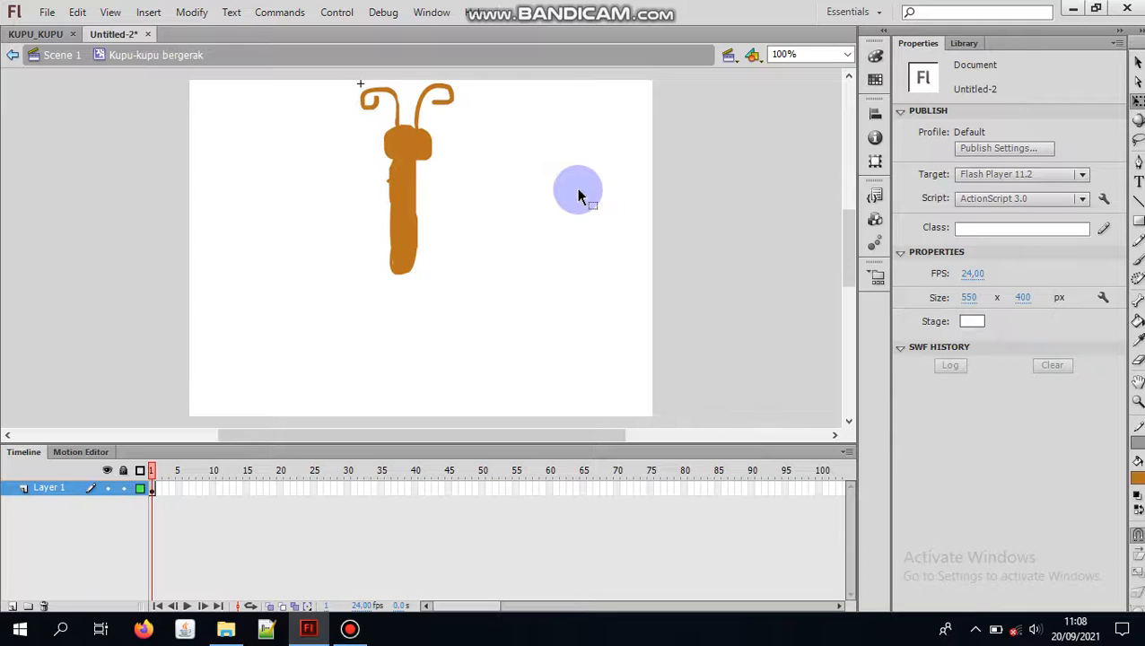
# Step: Add two new layers inside the movie clip and rename Layer 1, which holds the body, as "Badan"
pyautogui.click(13, 608)
pyautogui.click(13, 607)
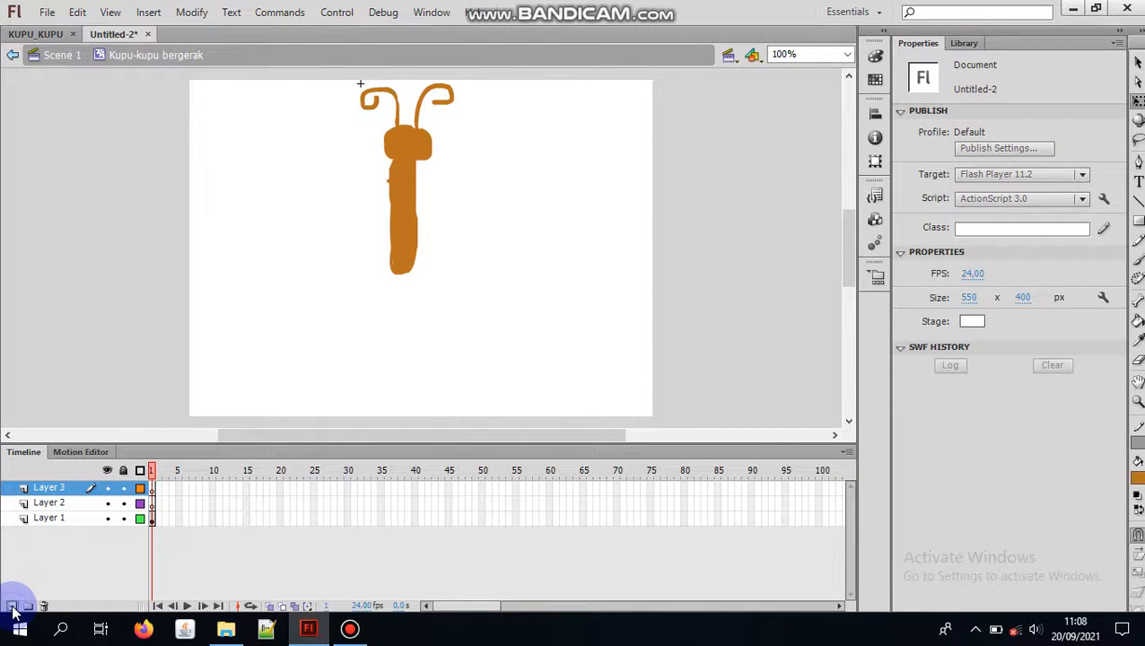
pyautogui.click(71, 518)
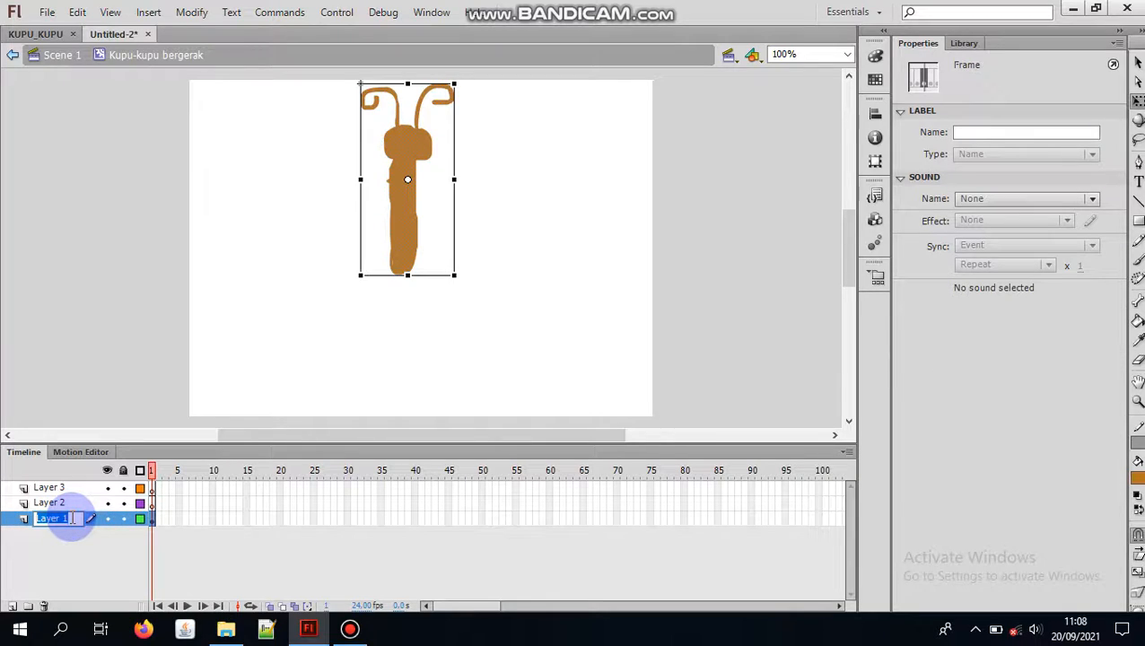
pyautogui.doubleClick(71, 517)
pyautogui.write('Badan')
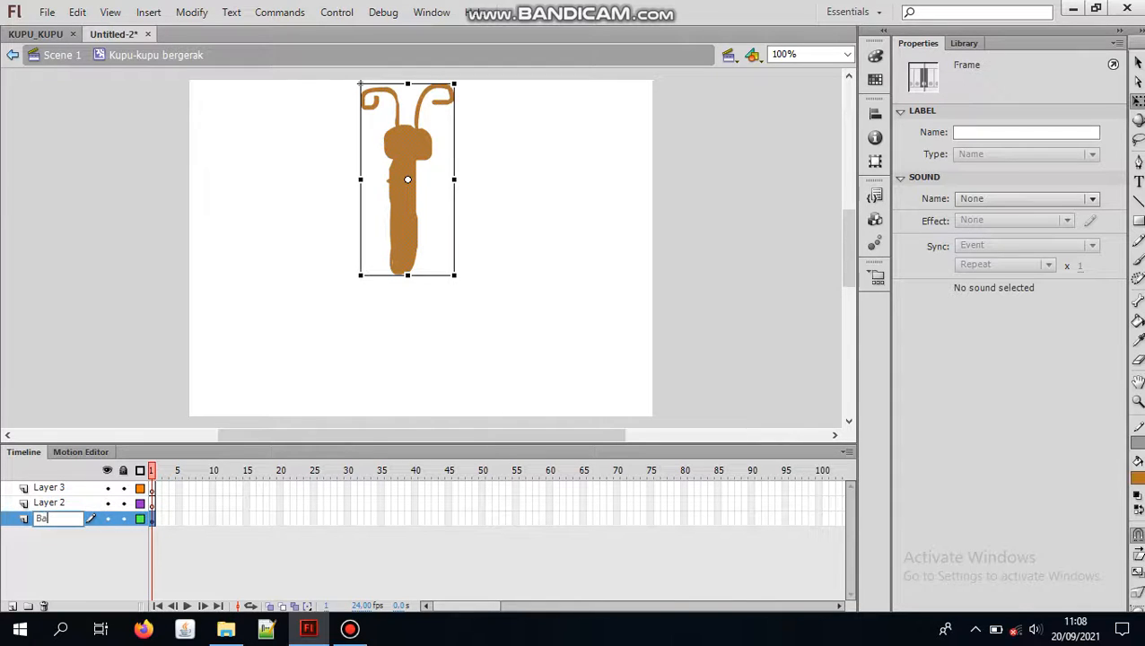
# Step: Rename Layer 2 as "Sayap Kanan" and Layer 3 as "Sayap kiri"
pyautogui.click(72, 498)
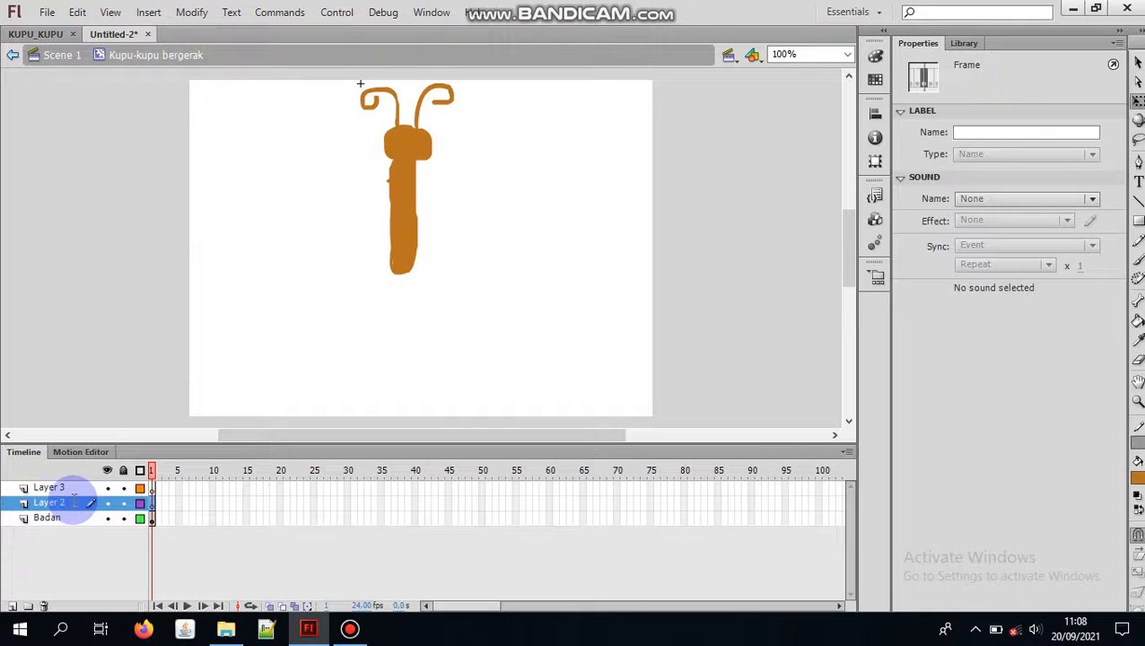
pyautogui.doubleClick(72, 501)
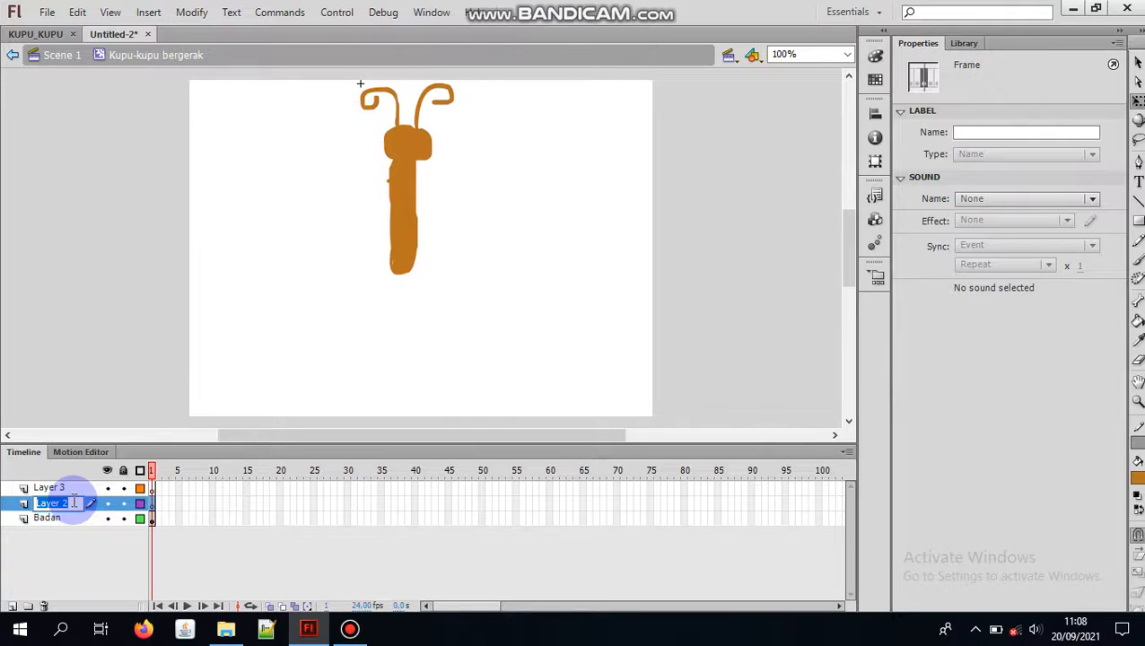
pyautogui.write('S')
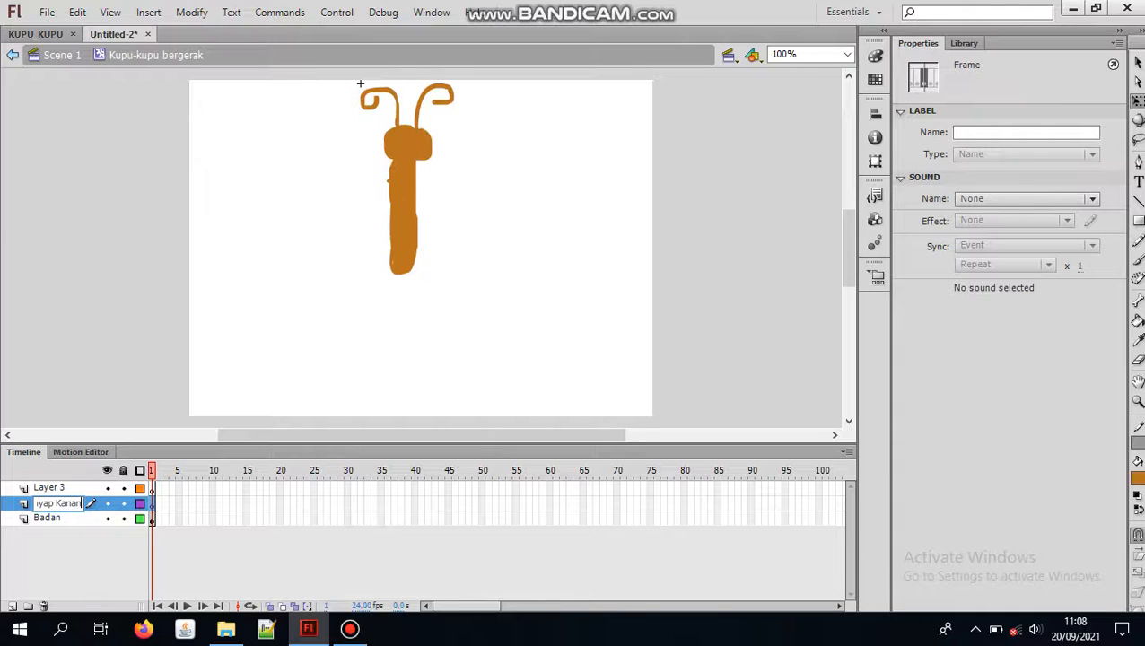
pyautogui.click(56, 487)
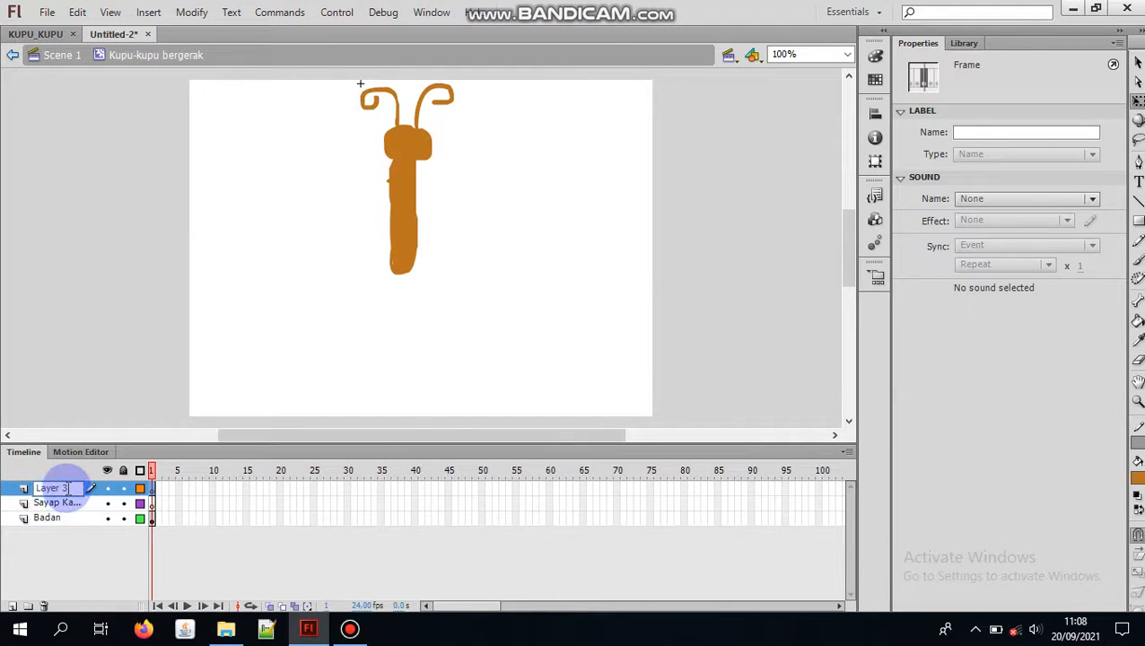
pyautogui.doubleClick(40, 487)
pyautogui.press('BackSpace')
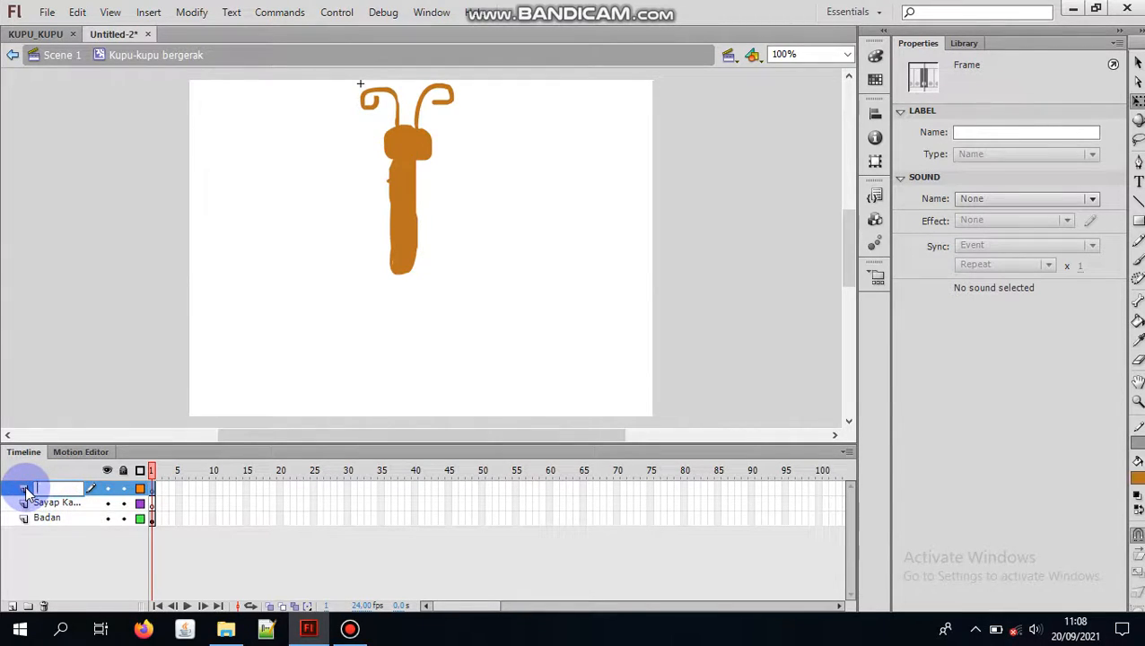
pyautogui.write('Sayap kiri')
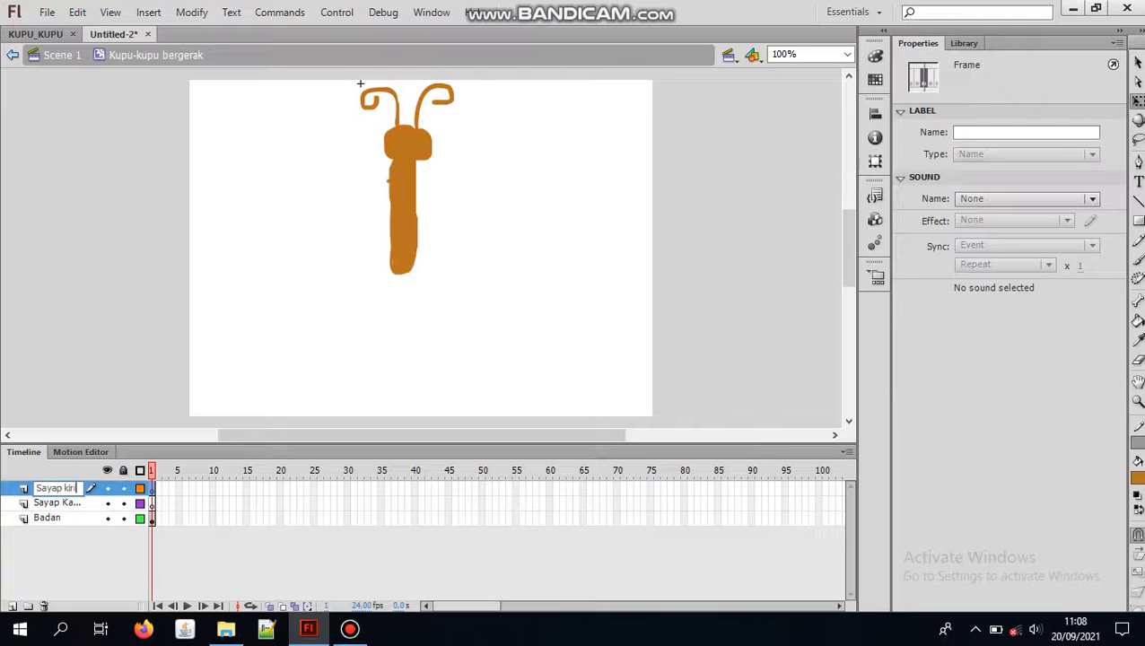
pyautogui.click(270, 398)
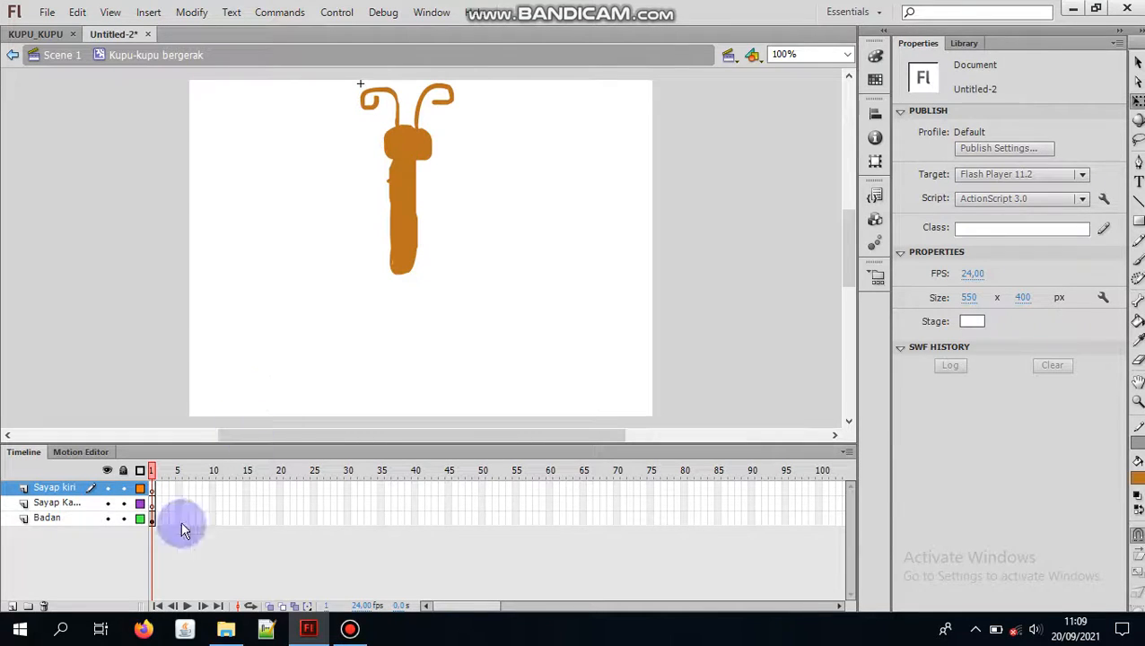
# Step: Make Sayap Kanan the active layer and change the fill color to blue, hex 2072BB, by adjusting the hue
pyautogui.click(100, 506)
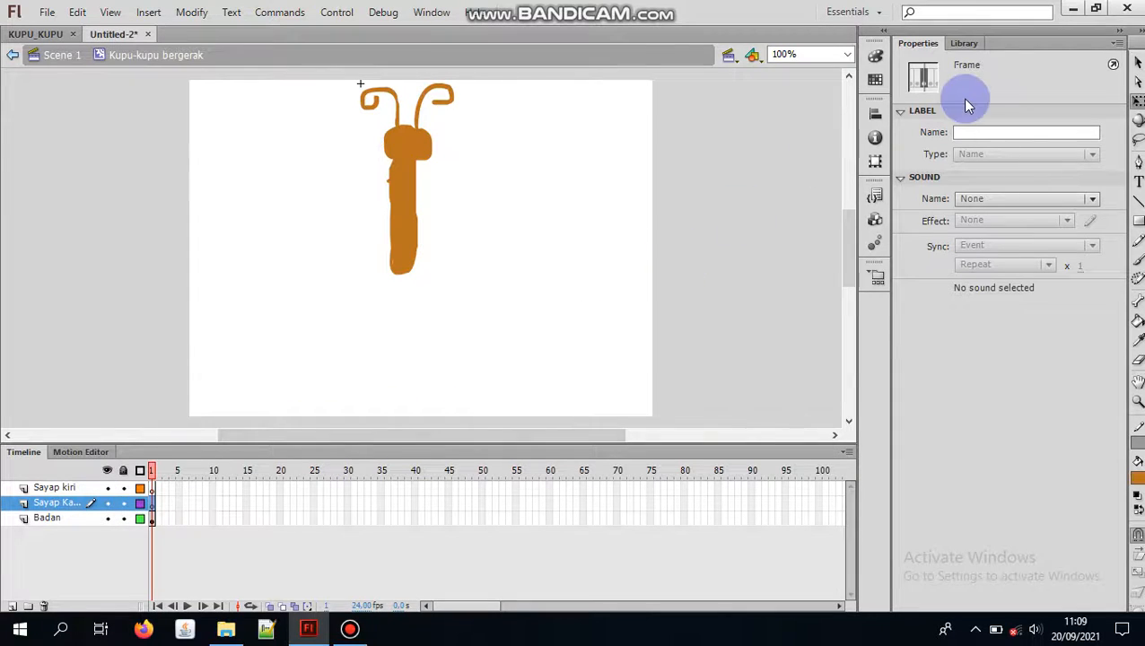
pyautogui.click(1138, 323)
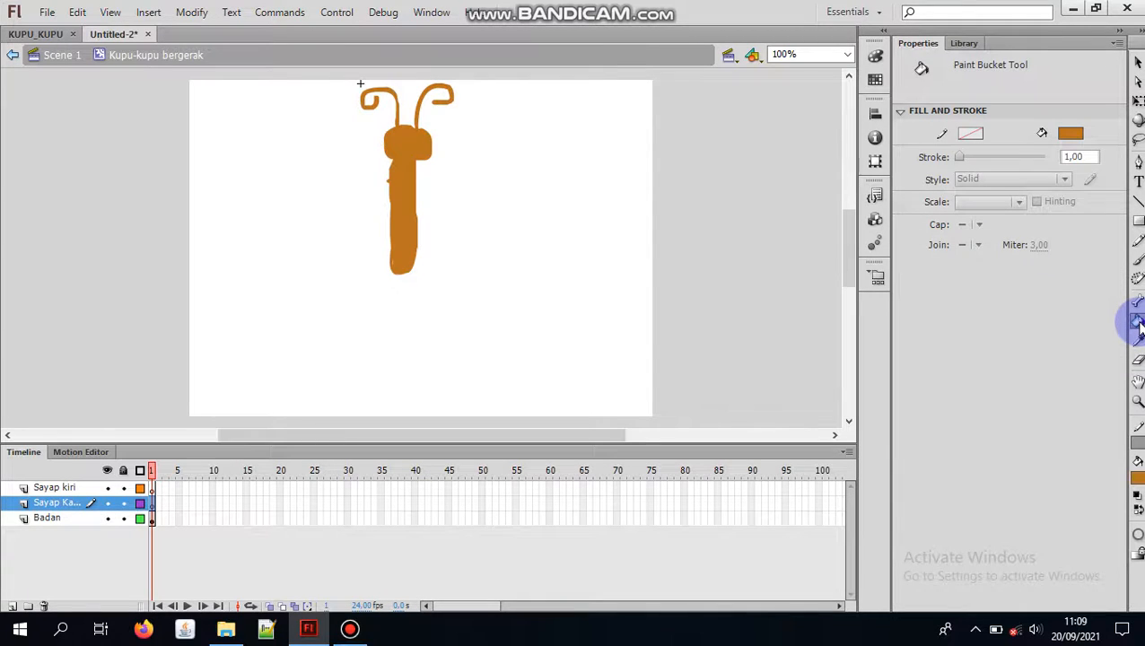
pyautogui.click(876, 57)
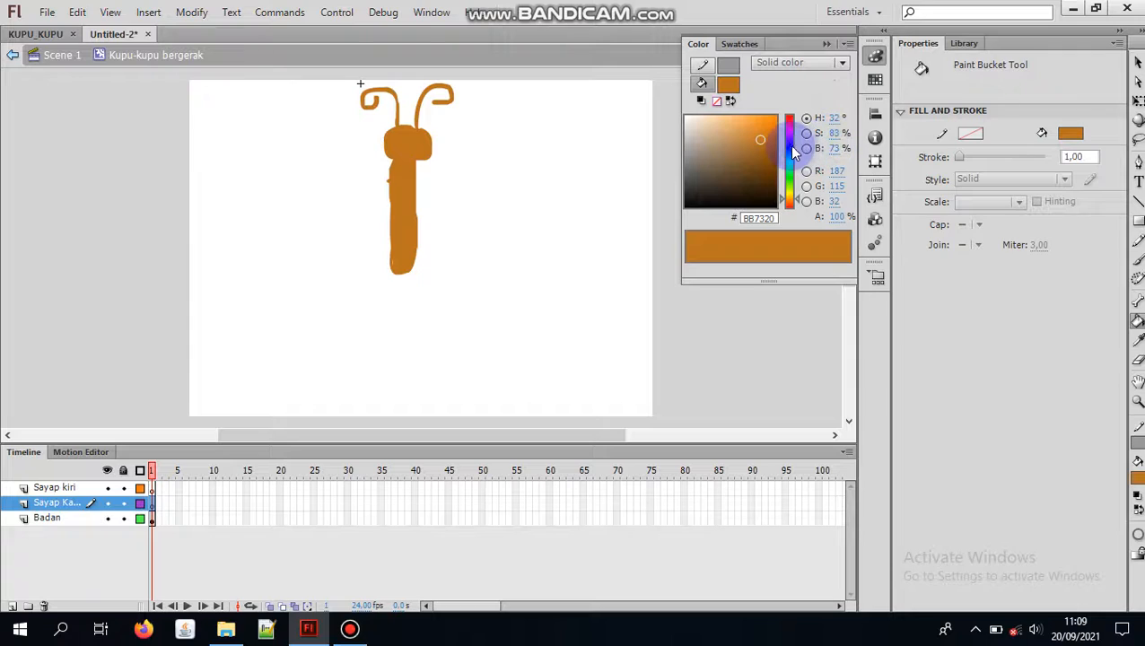
pyautogui.moveTo(787, 146); pyautogui.dragTo(787, 154)
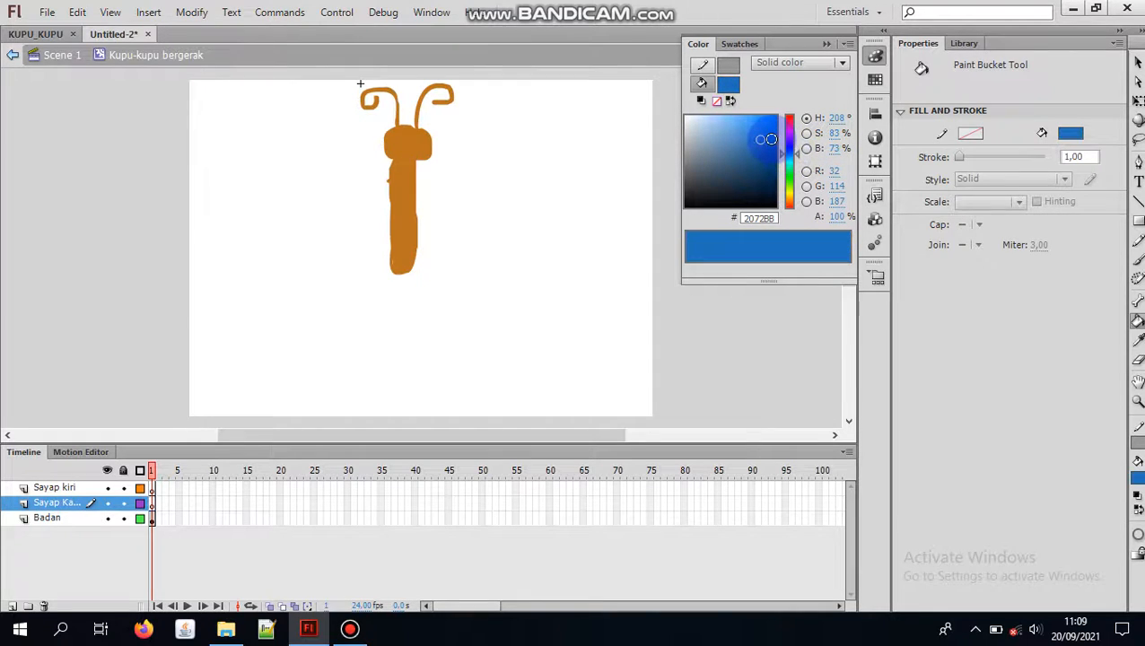
pyautogui.click(877, 56)
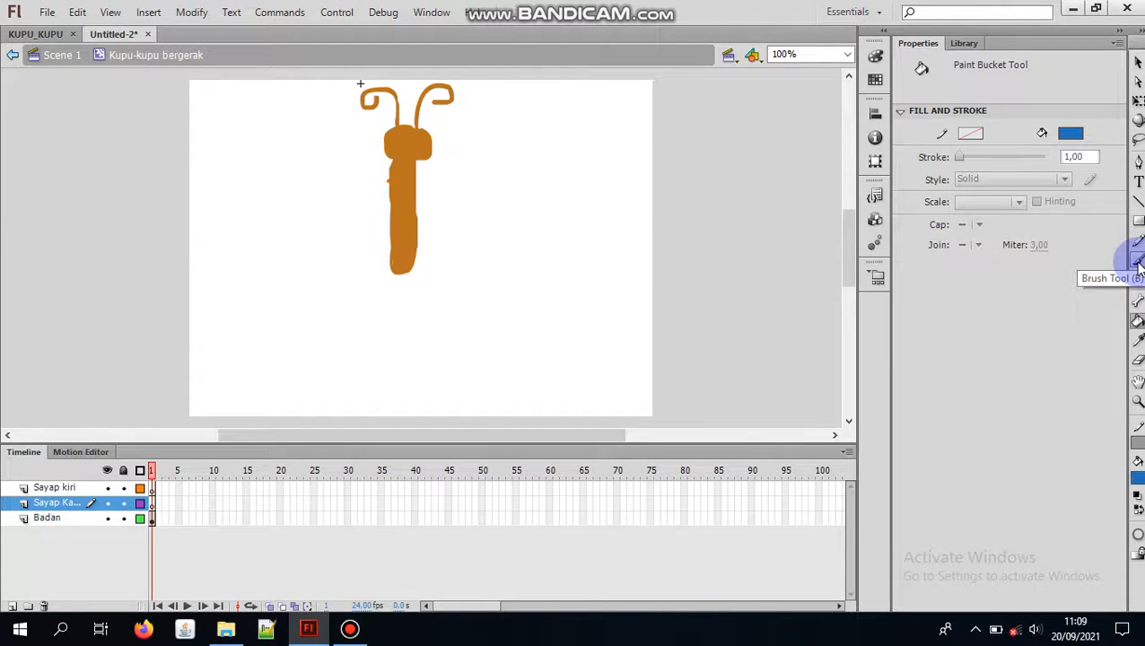
# Step: Brush the closed outline of a two-lobed wing, about 235 by 270 px, beside the body's right side and fill it with blue
pyautogui.click(1138, 260)
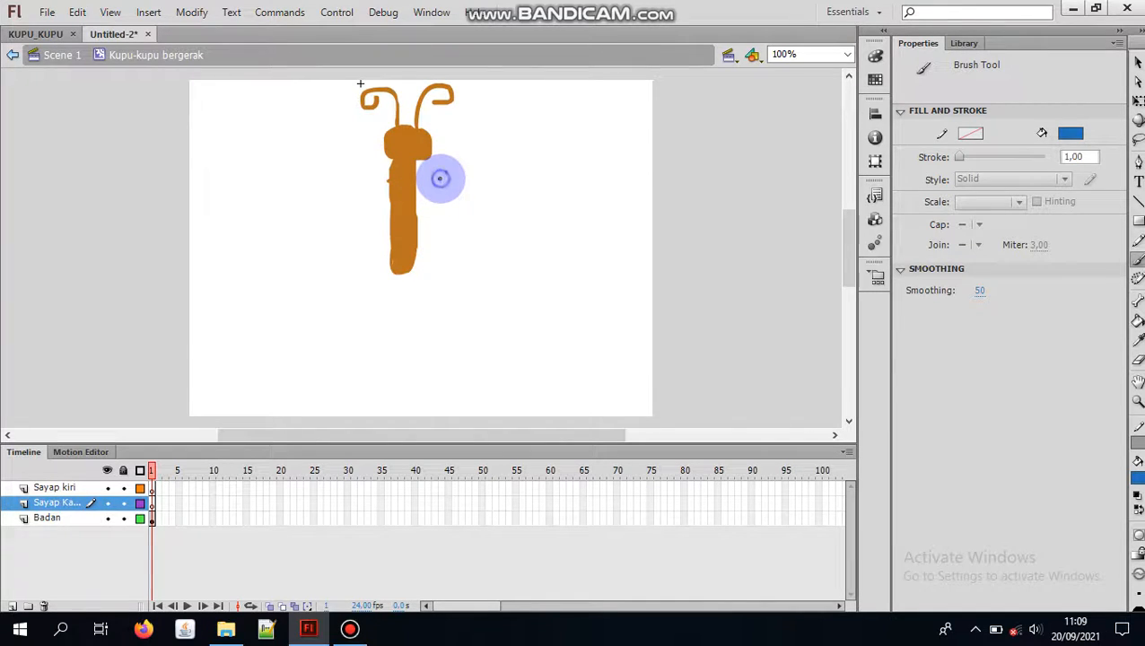
pyautogui.moveTo(439, 178)
pyautogui.mouseDown()
pyautogui.moveTo(508, 112)
pyautogui.moveTo(562, 101)
pyautogui.moveTo(615, 110)
pyautogui.moveTo(628, 142)
pyautogui.moveTo(617, 177)
pyautogui.moveTo(525, 206)
pyautogui.moveTo(491, 203)
pyautogui.moveTo(564, 228)
pyautogui.moveTo(589, 259)
pyautogui.moveTo(604, 298)
pyautogui.moveTo(583, 322)
pyautogui.moveTo(467, 293)
pyautogui.moveTo(434, 219)
pyautogui.mouseUp()
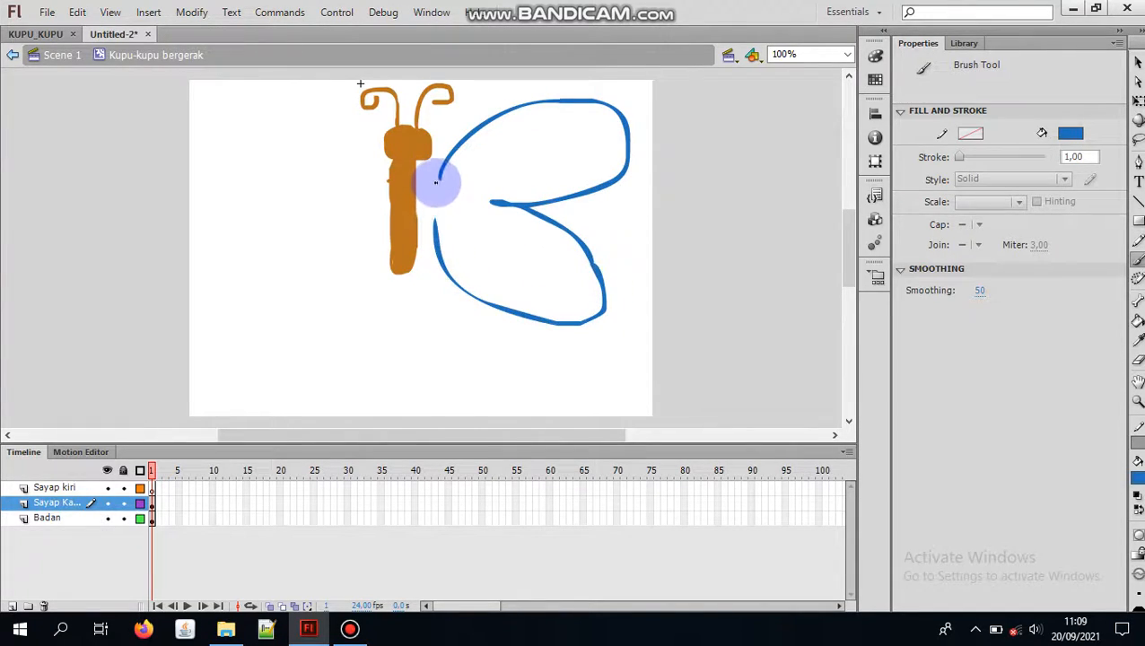
pyautogui.moveTo(442, 174); pyautogui.dragTo(438, 235)
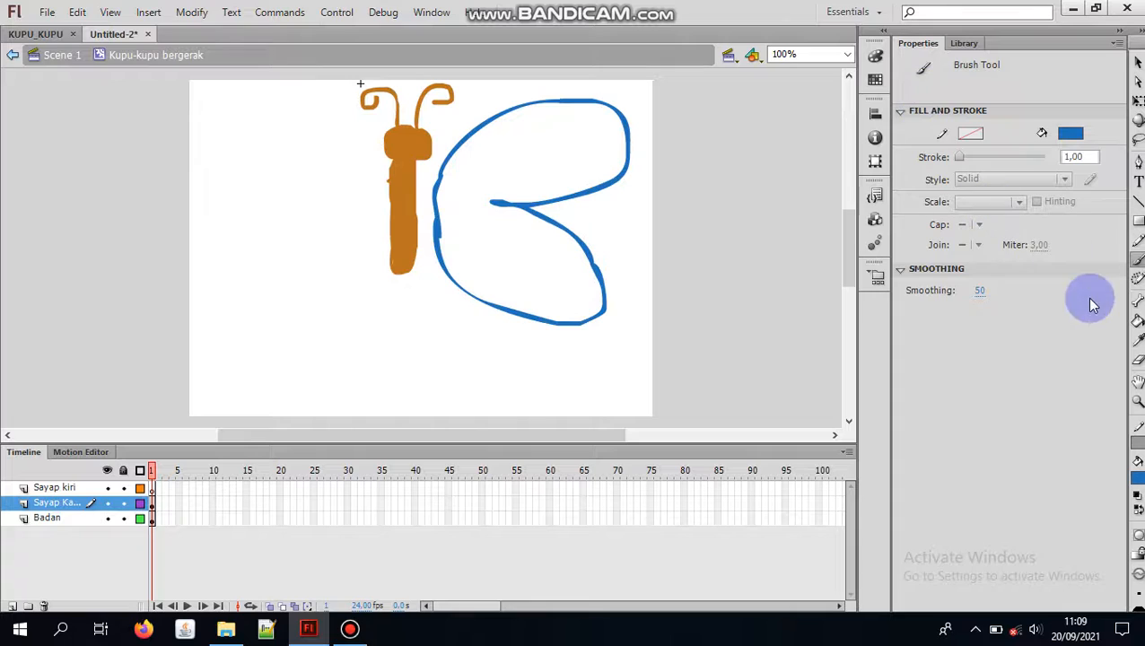
pyautogui.click(1137, 325)
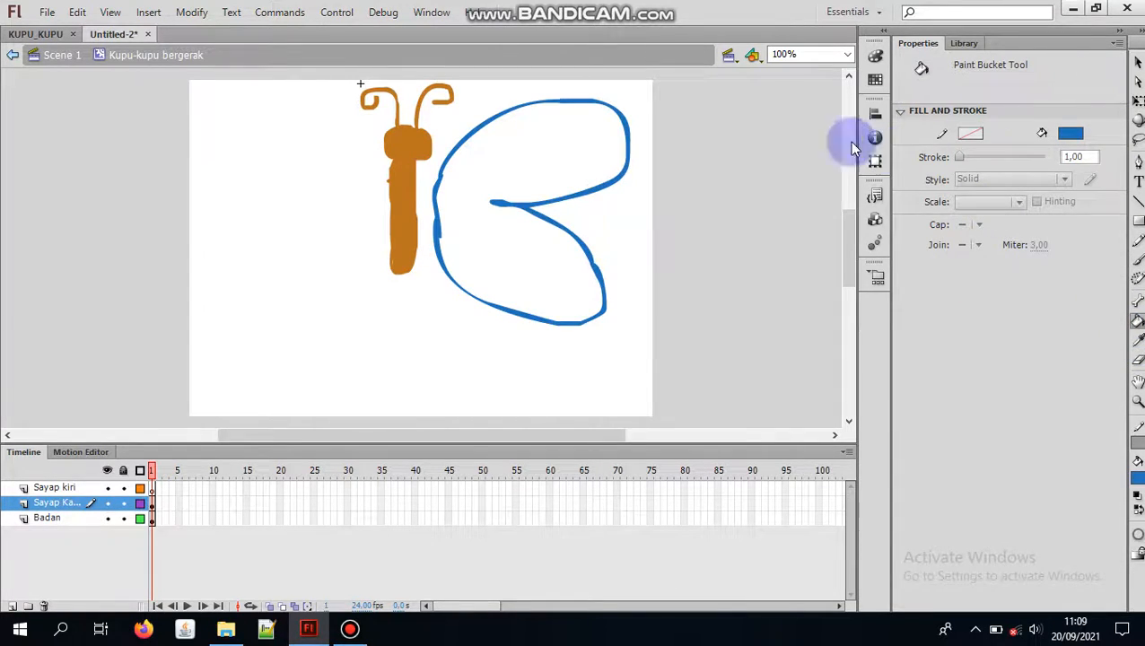
pyautogui.click(485, 166)
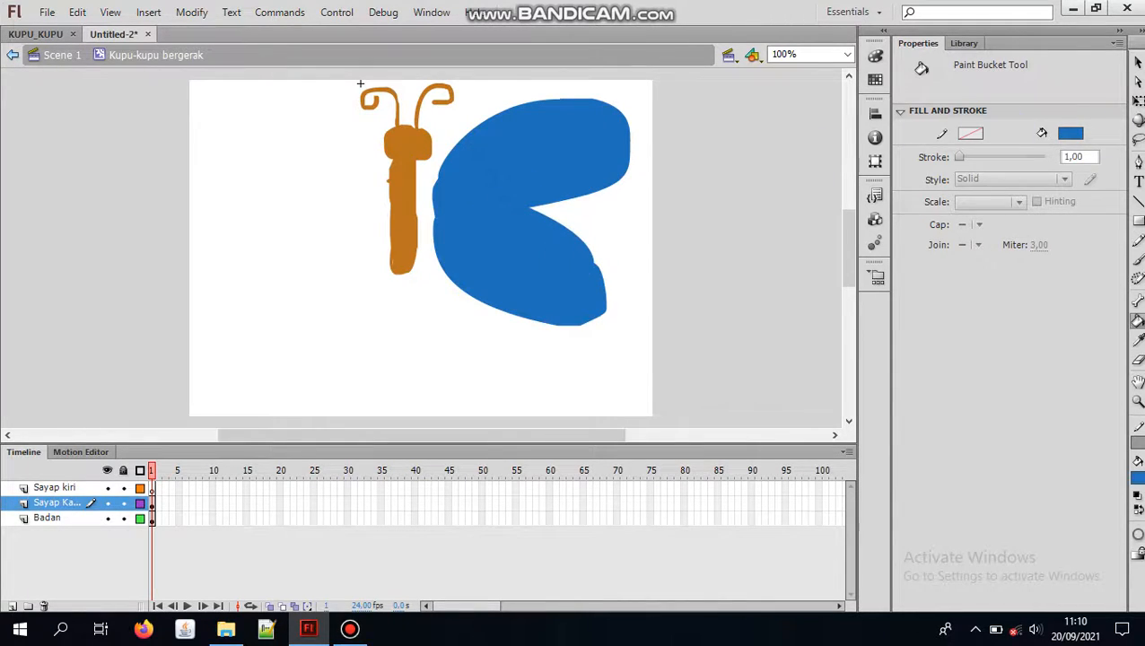
# Step: Copy the blue wing, paste it on the Sayap Kanan layer and move the copy to about X -156, Y 39
pyautogui.click(1138, 63)
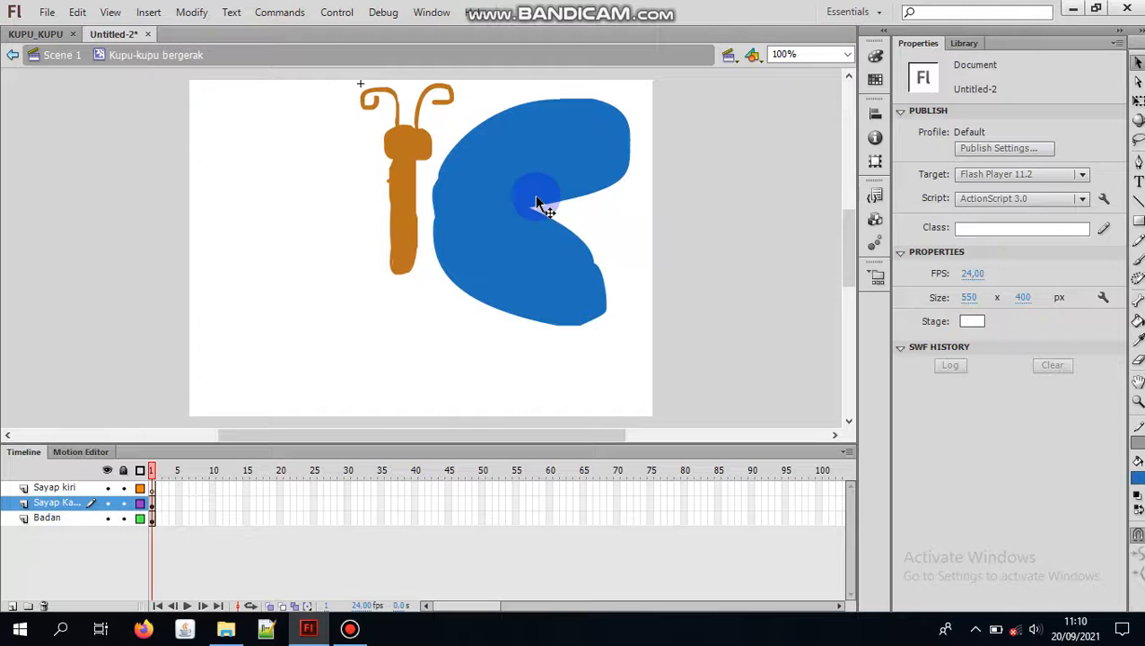
pyautogui.moveTo(536, 202); pyautogui.dragTo(493, 216)
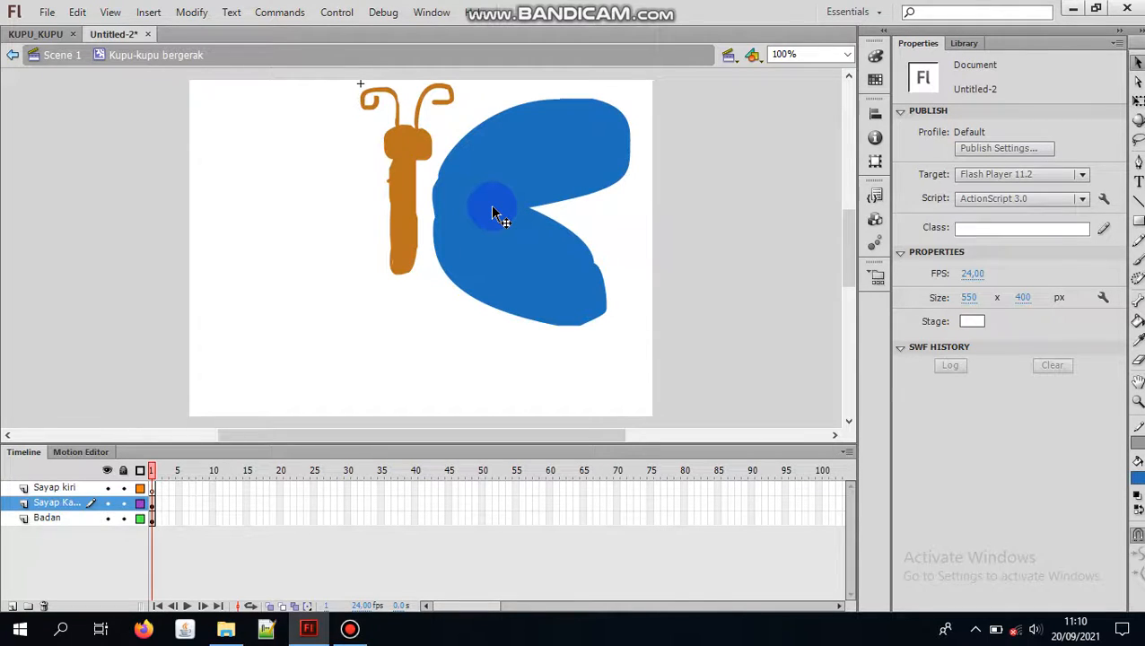
pyautogui.click(492, 200)
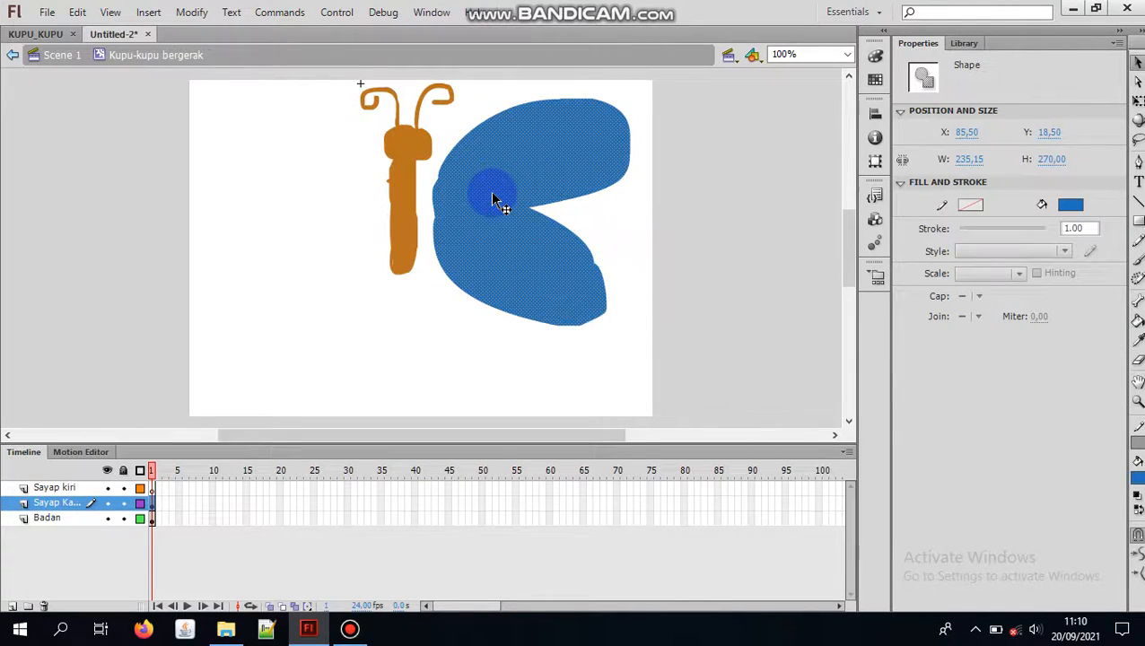
pyautogui.rightClick(492, 199)
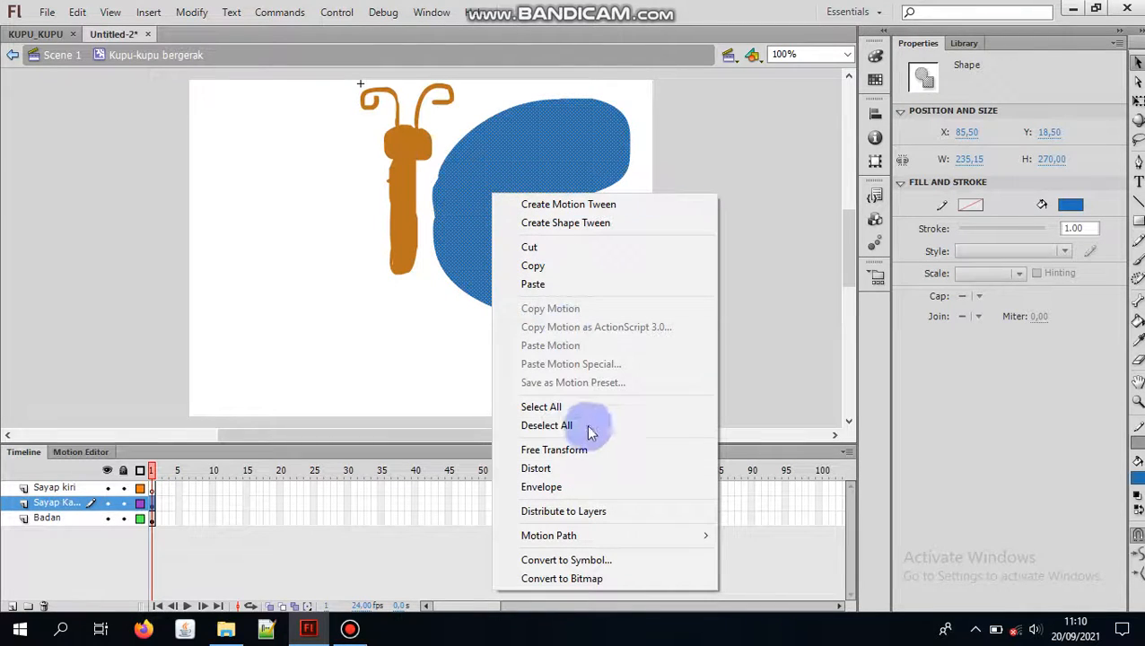
pyautogui.click(580, 269)
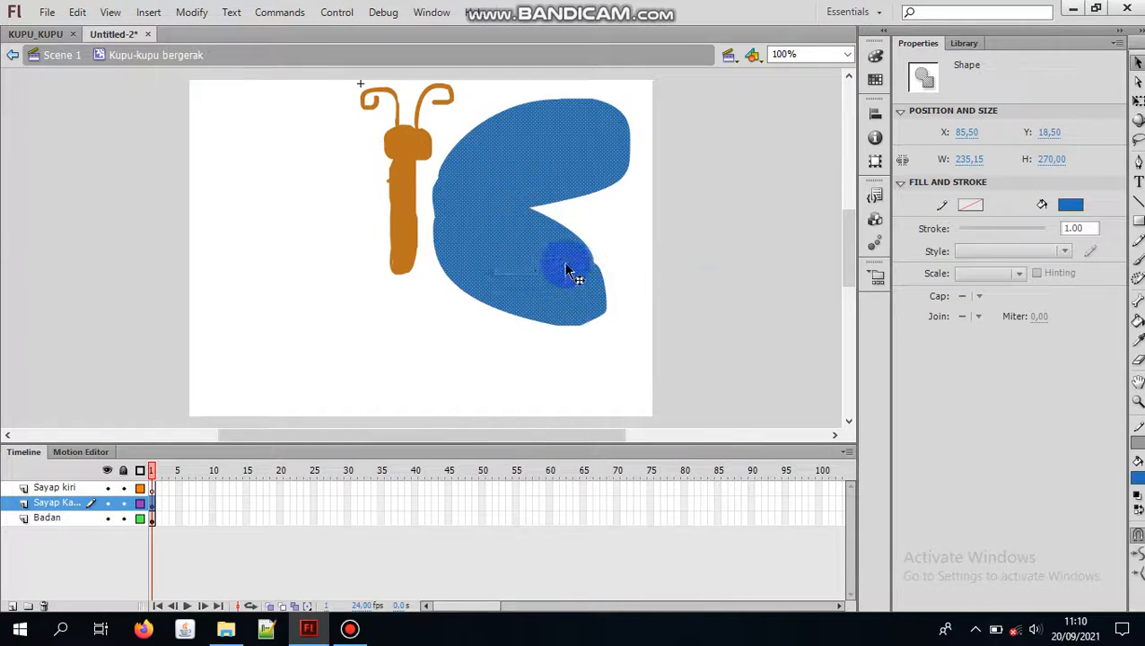
pyautogui.rightClick(315, 201)
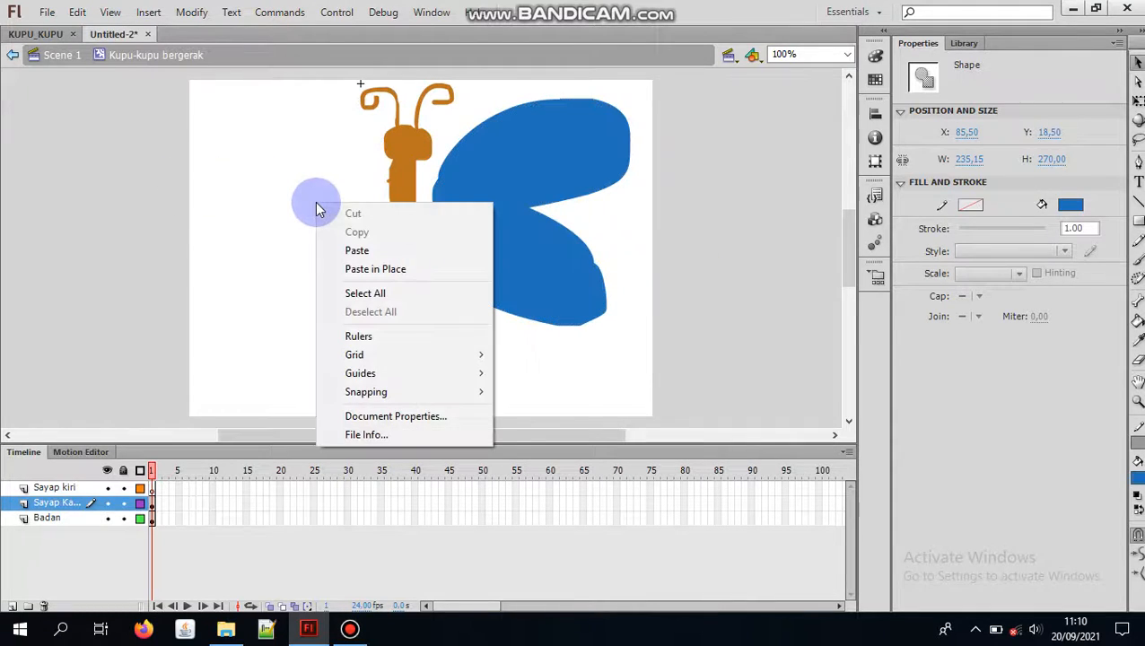
pyautogui.click(359, 251)
pyautogui.moveTo(388, 238); pyautogui.dragTo(303, 228)
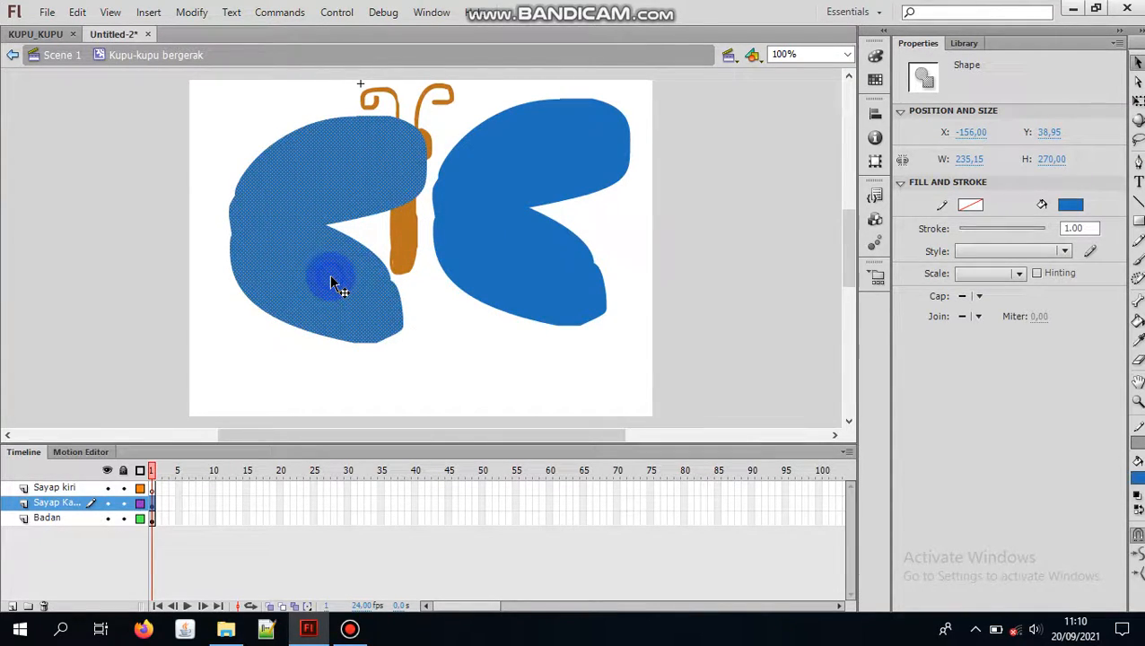
# Step: Flip the copied wing horizontally with Free Transform to about 218 px wide and place it just left of the body at about X -187, Y 18.5
pyautogui.click(90, 488)
pyautogui.click(279, 308)
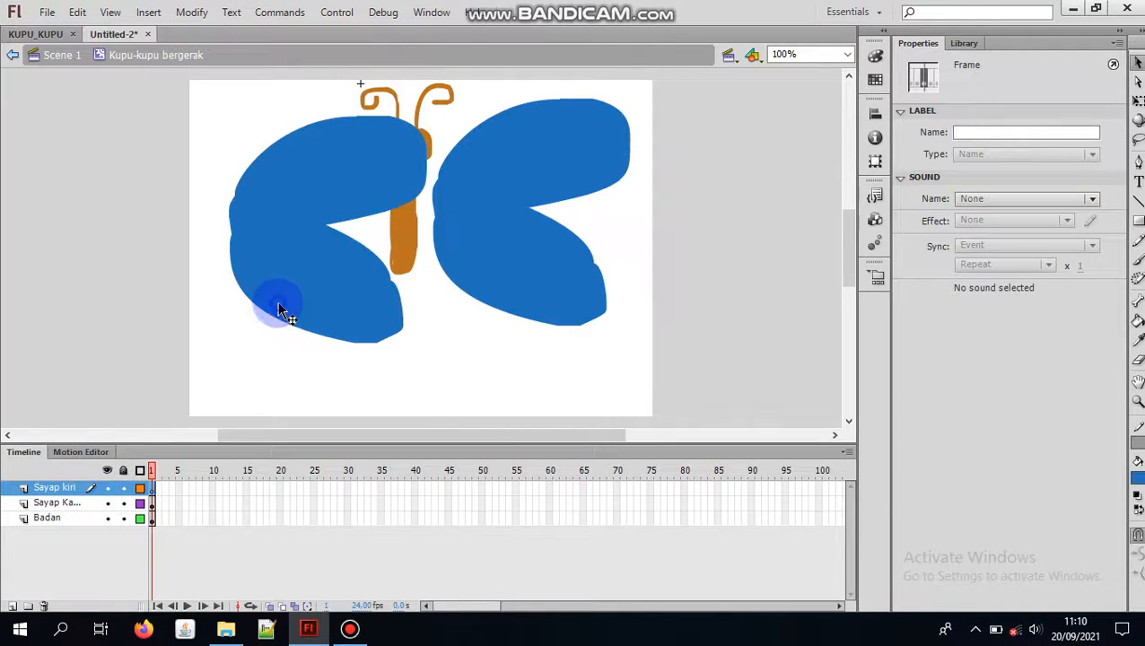
pyautogui.click(304, 280)
pyautogui.click(321, 242)
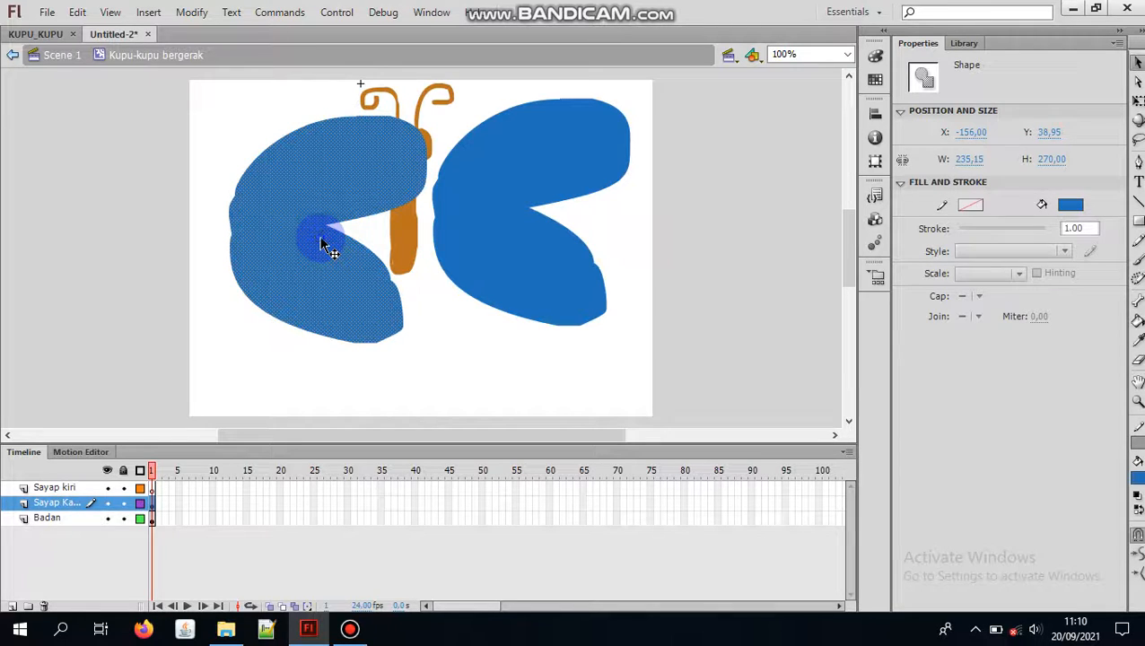
pyautogui.click(1136, 100)
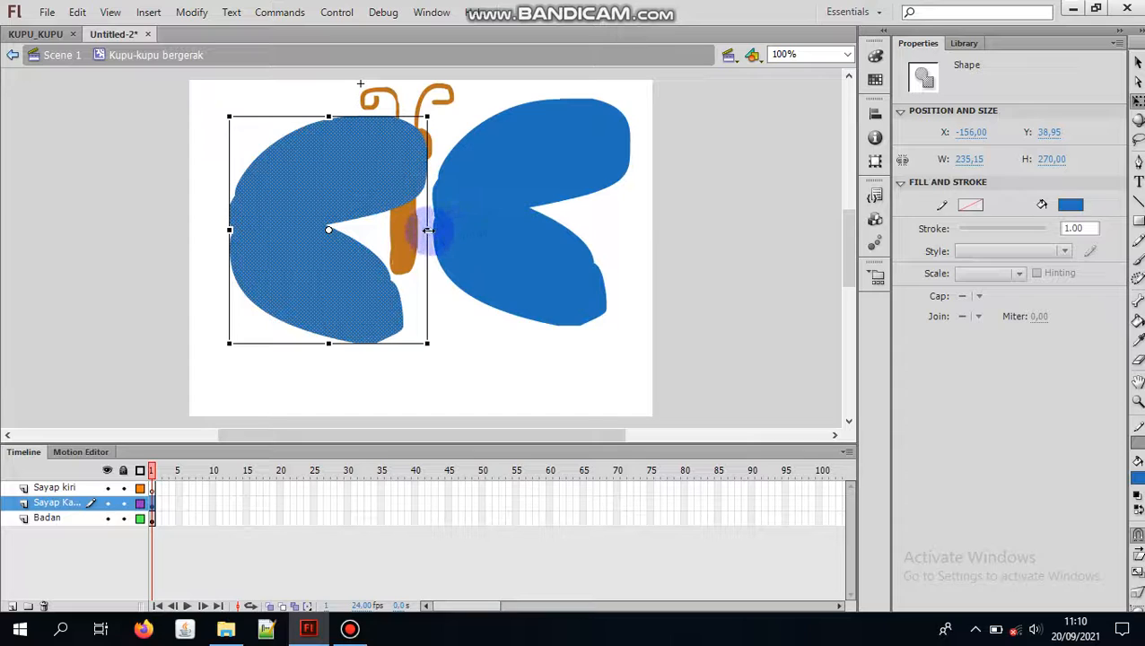
pyautogui.moveTo(429, 229); pyautogui.dragTo(316, 215)
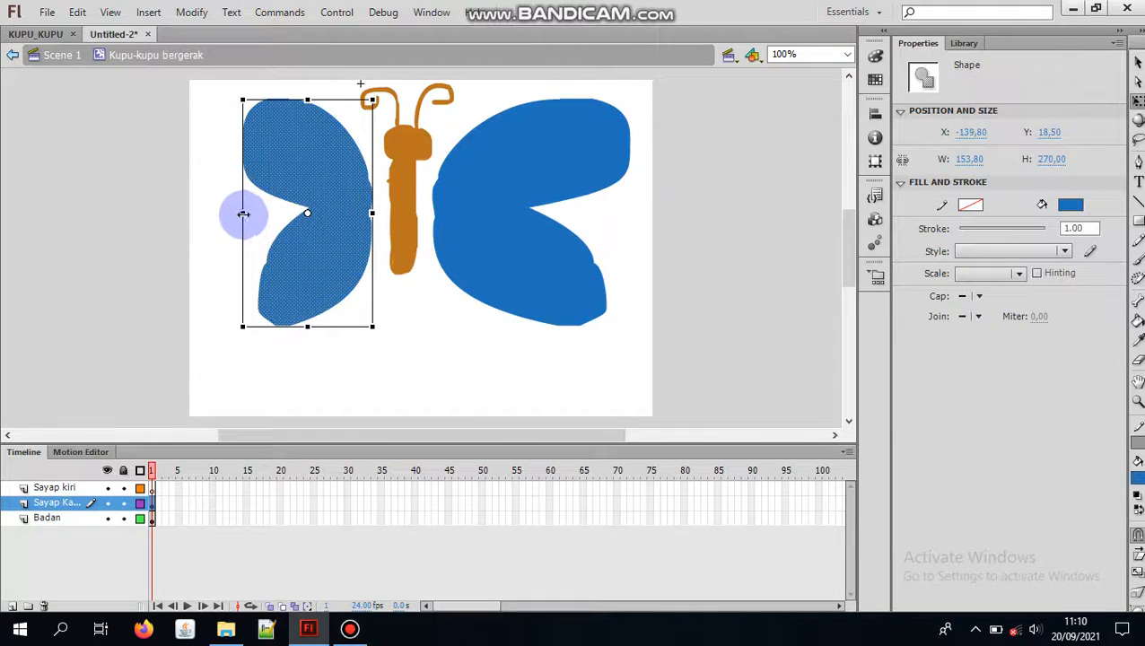
pyautogui.moveTo(220, 211); pyautogui.dragTo(187, 215)
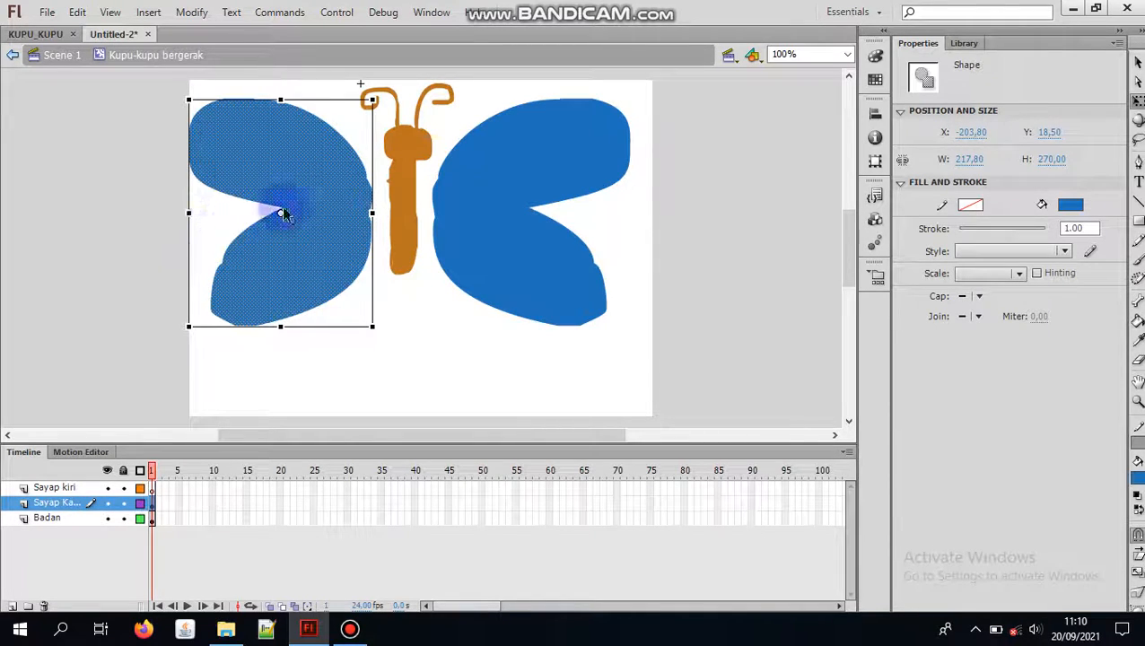
pyautogui.moveTo(313, 209); pyautogui.dragTo(328, 213)
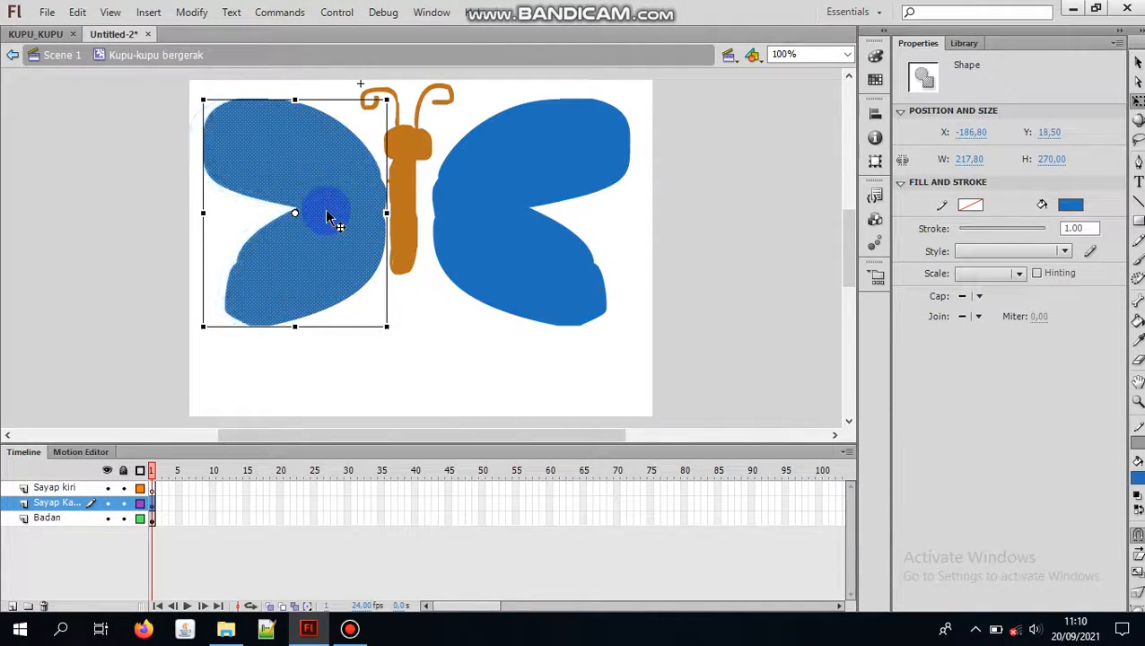
# Step: Move the right and left wings inward until both touch the sides of the body
pyautogui.click(486, 247)
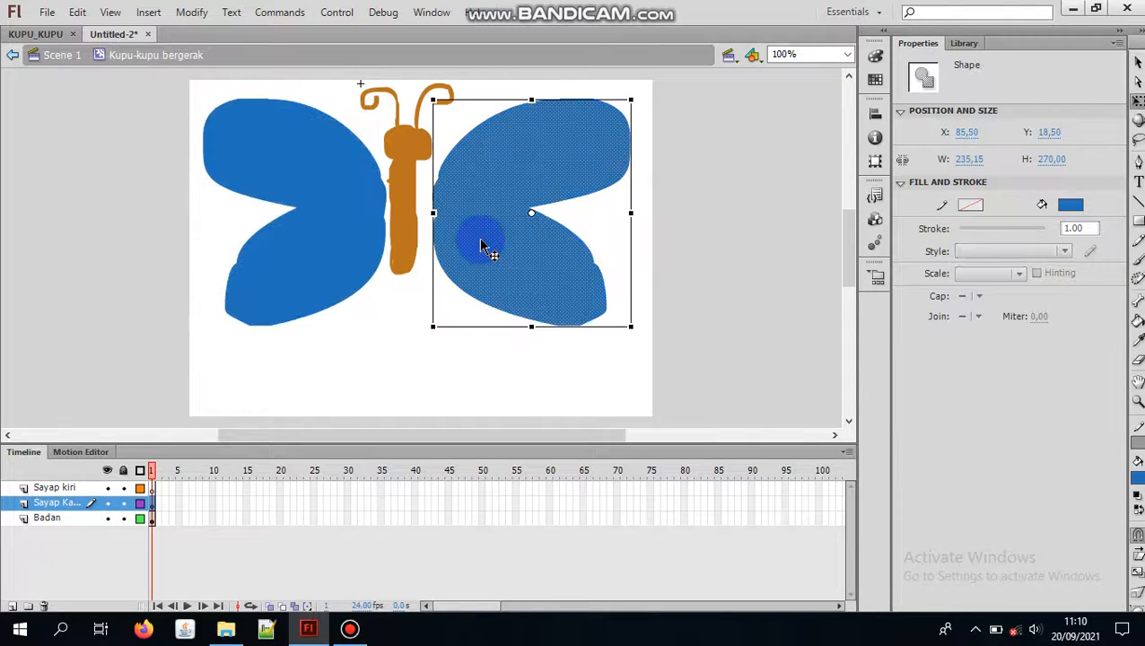
pyautogui.moveTo(519, 220); pyautogui.dragTo(498, 223)
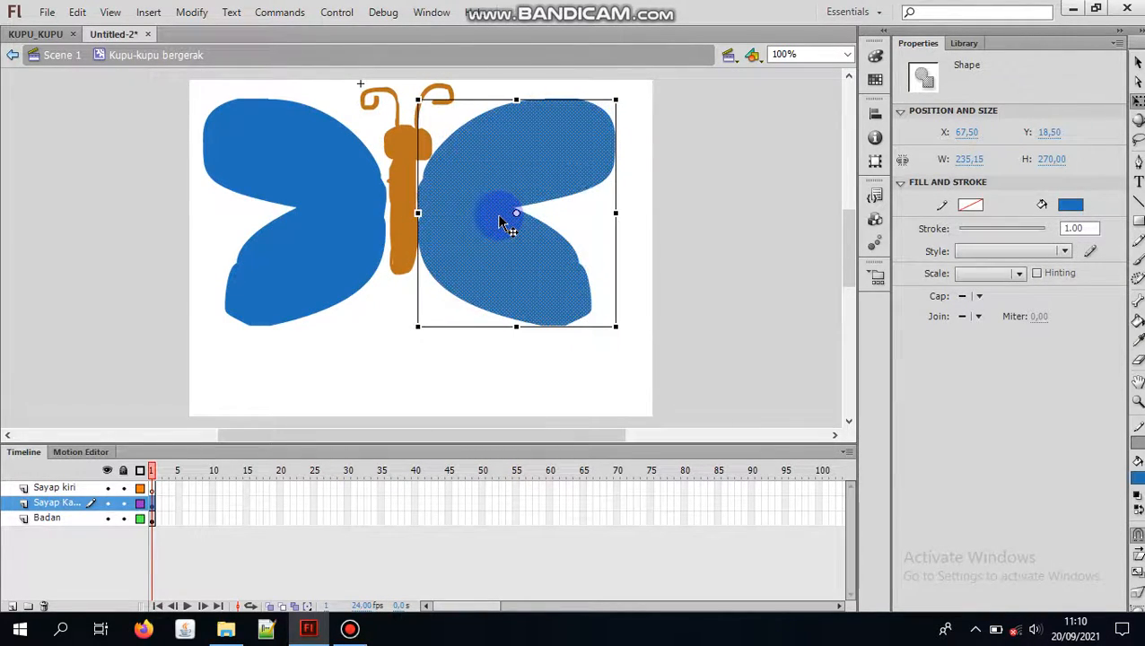
pyautogui.click(330, 214)
pyautogui.moveTo(307, 214); pyautogui.dragTo(317, 225)
pyautogui.click(444, 217)
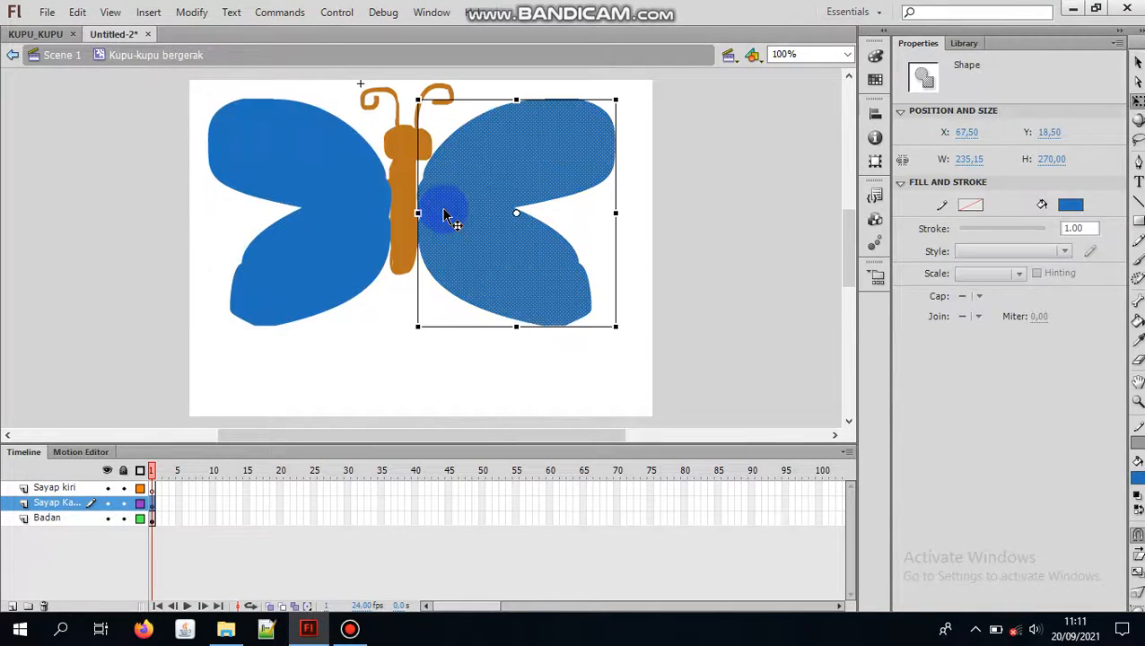
pyautogui.moveTo(501, 218); pyautogui.dragTo(499, 217)
pyautogui.click(378, 402)
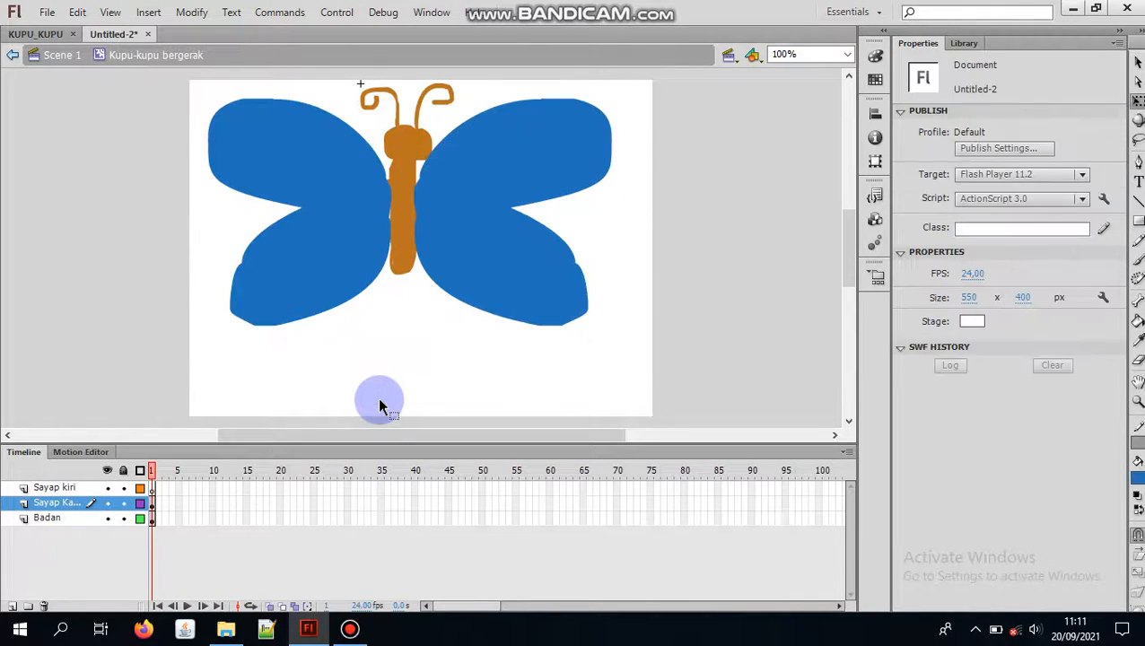
pyautogui.click(392, 215)
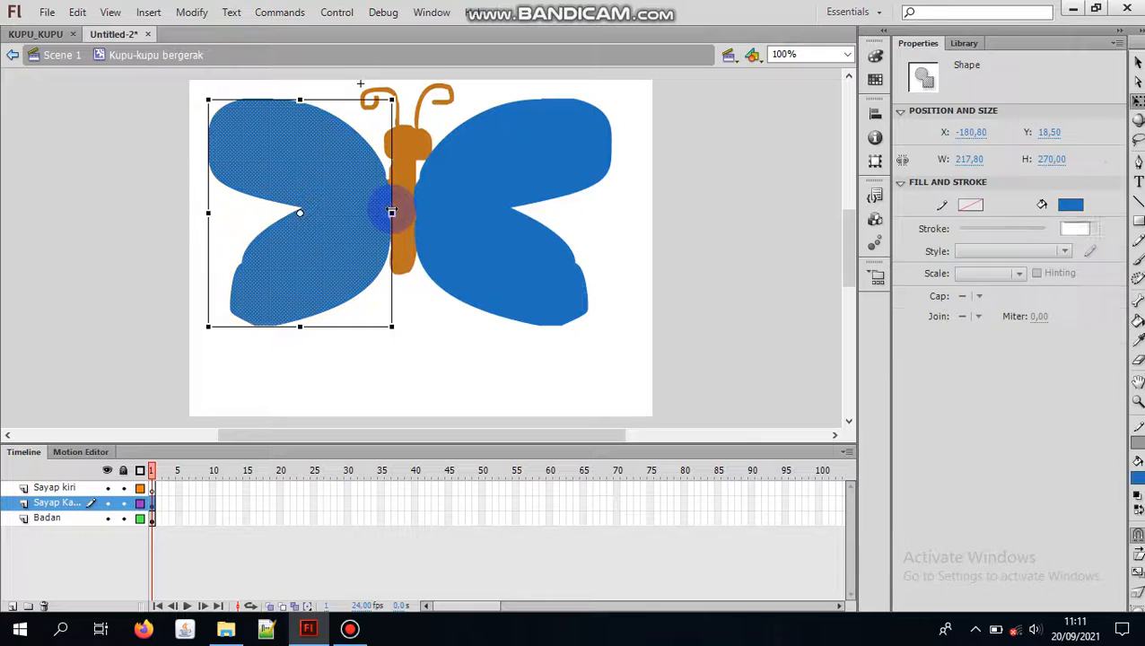
pyautogui.click(438, 332)
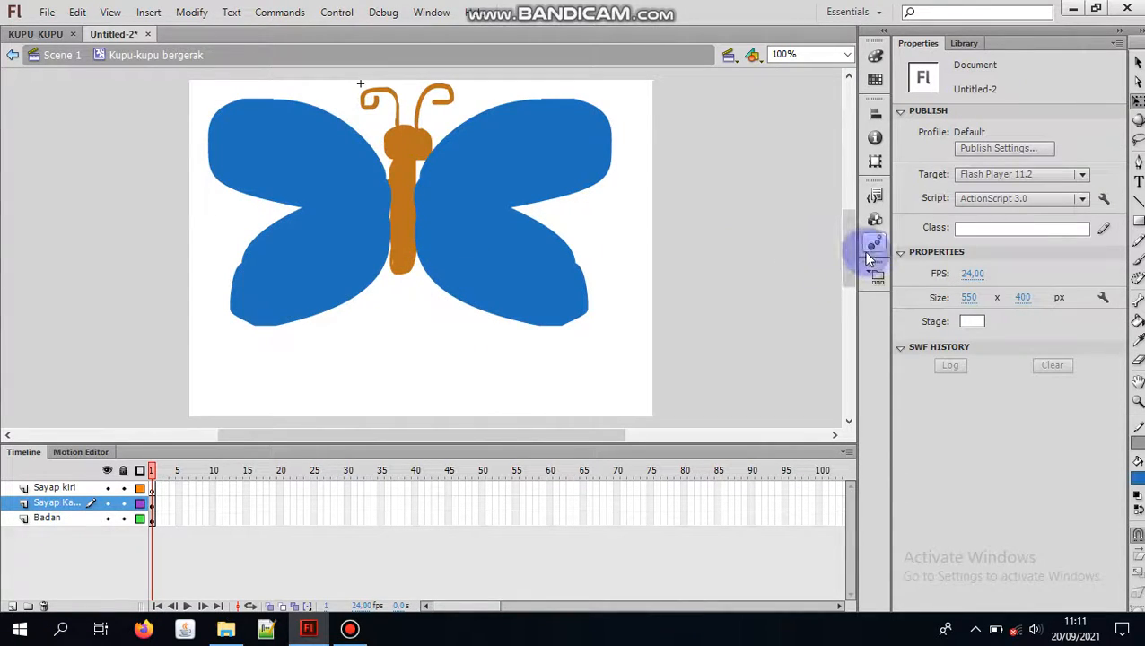
# Step: Shift the body and pull both wings away from it, placing the left wing at about X -197, Y 61.5
pyautogui.scroll(3, 851, 247)
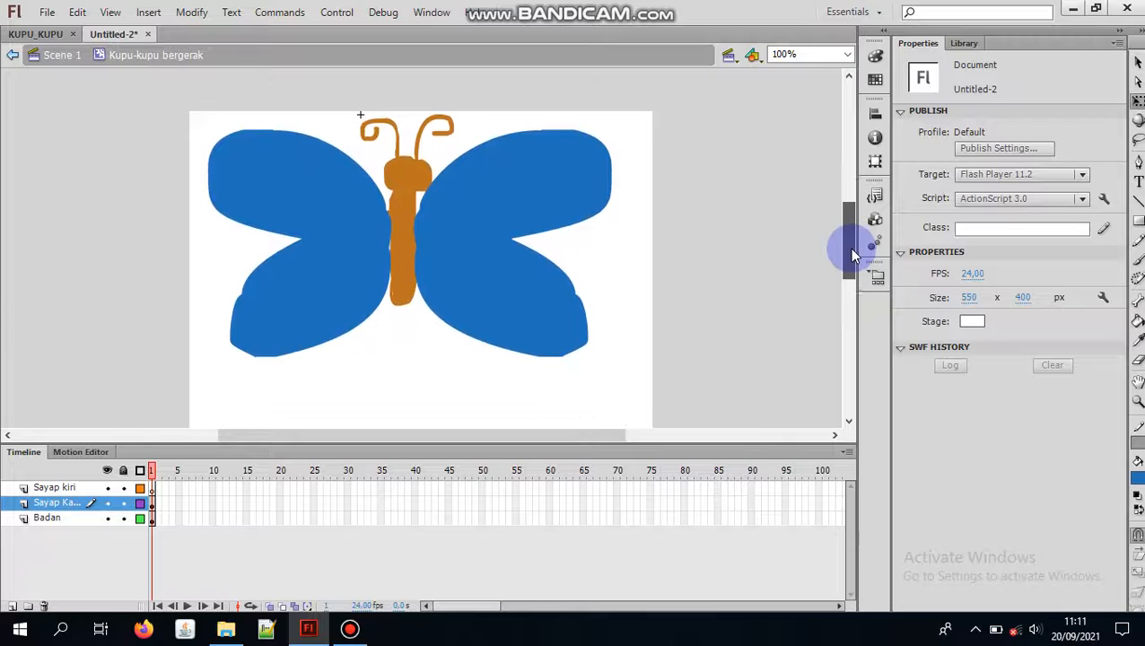
pyautogui.scroll(-3, 852, 256)
pyautogui.scroll(1, 853, 256)
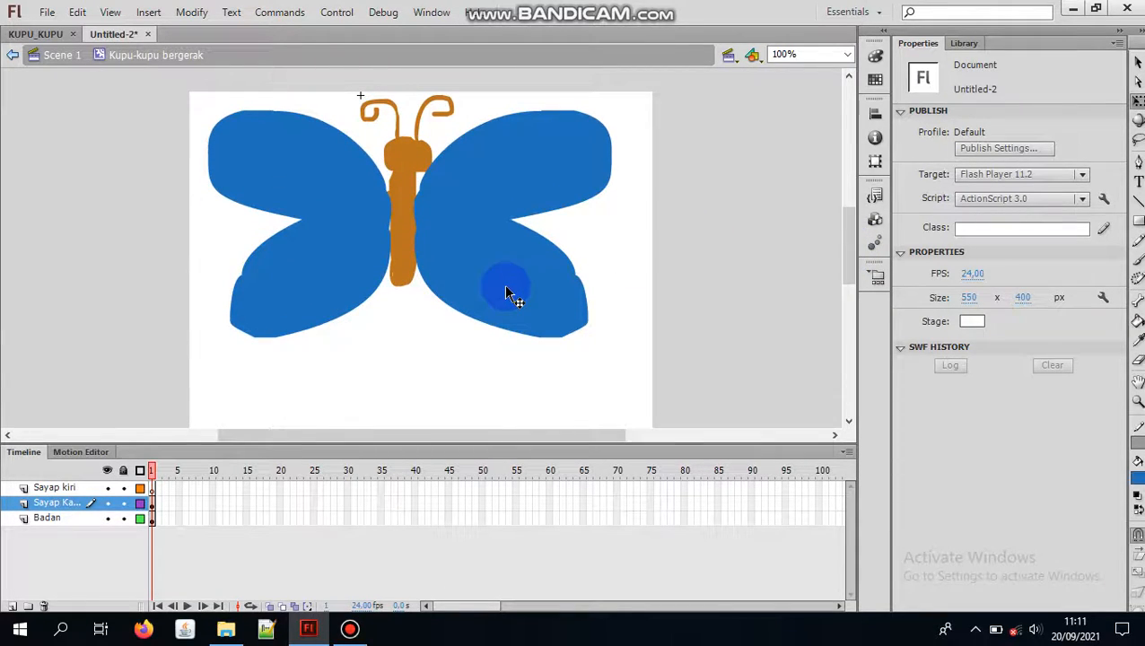
pyautogui.click(388, 198)
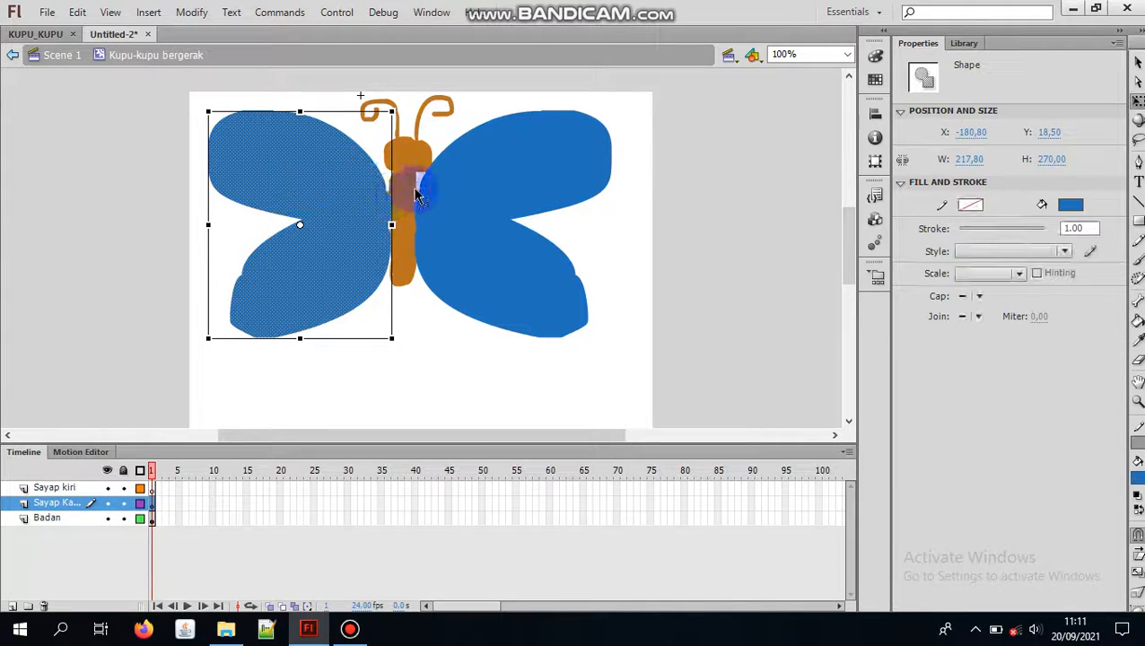
pyautogui.click(407, 186)
pyautogui.moveTo(406, 186); pyautogui.dragTo(414, 234)
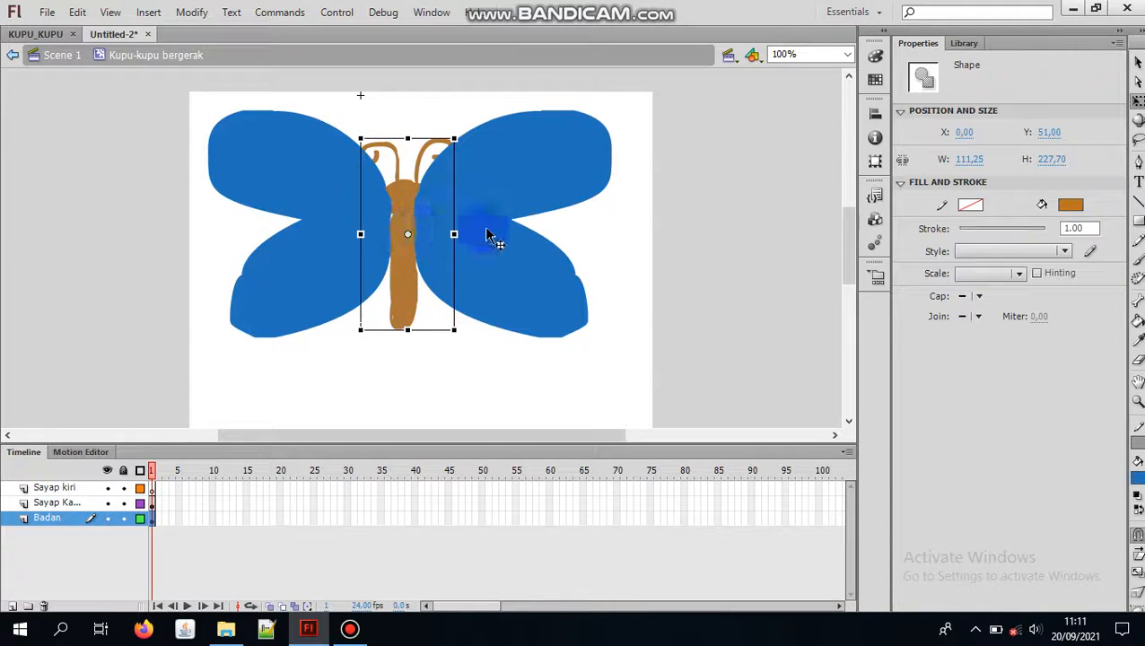
pyautogui.moveTo(497, 238); pyautogui.dragTo(526, 251)
pyautogui.moveTo(325, 232); pyautogui.dragTo(316, 265)
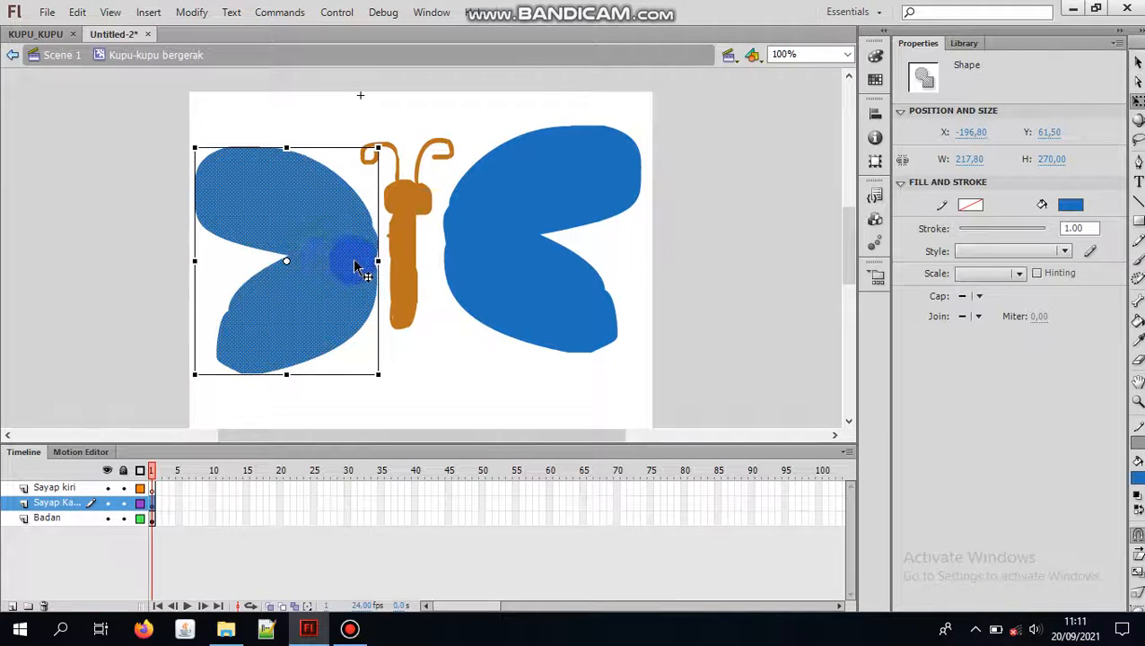
pyautogui.click(411, 240)
pyautogui.moveTo(411, 240)
pyautogui.mouseDown()
pyautogui.moveTo(424, 244)
pyautogui.moveTo(423, 222)
pyautogui.mouseUp()
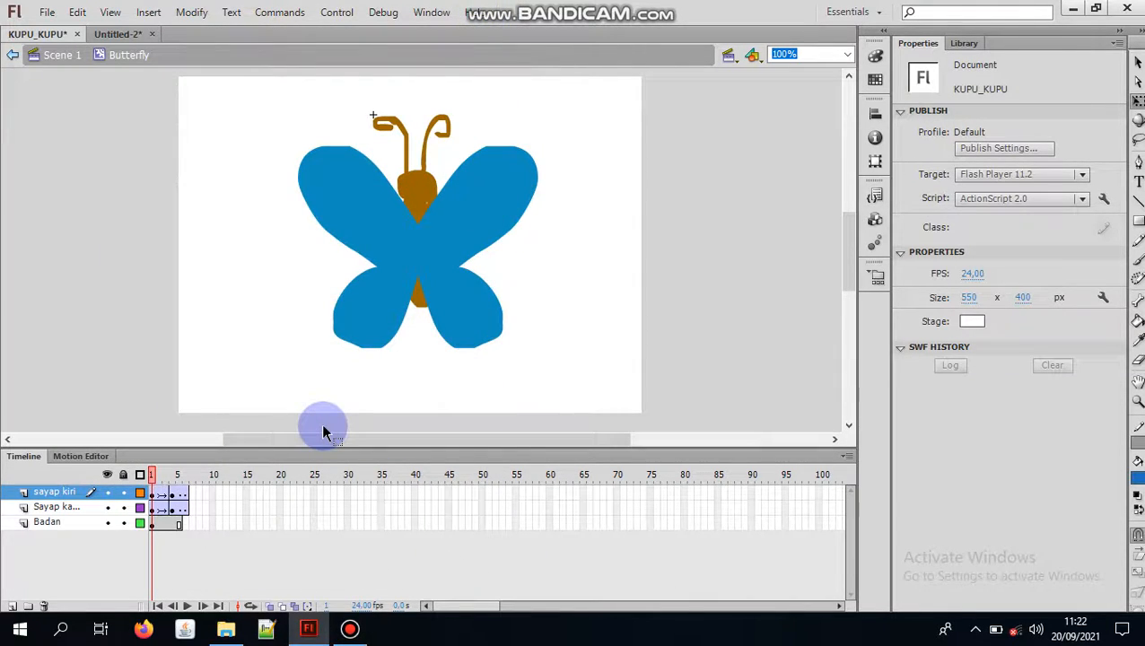
pyautogui.rightClick(126, 500)
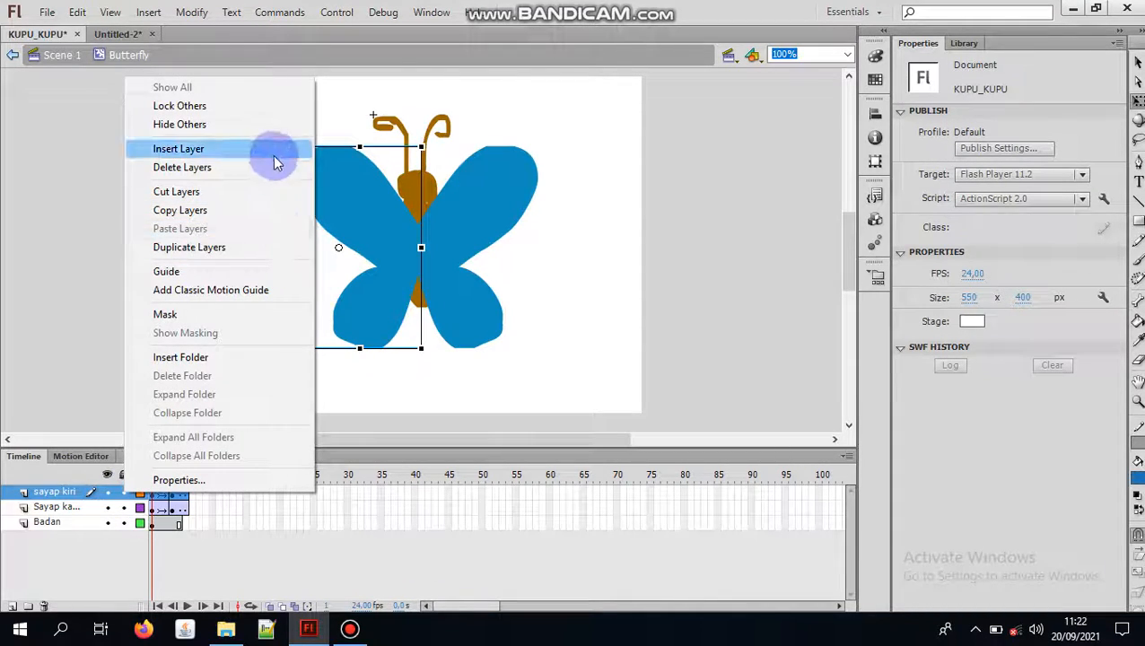
pyautogui.click(350, 255)
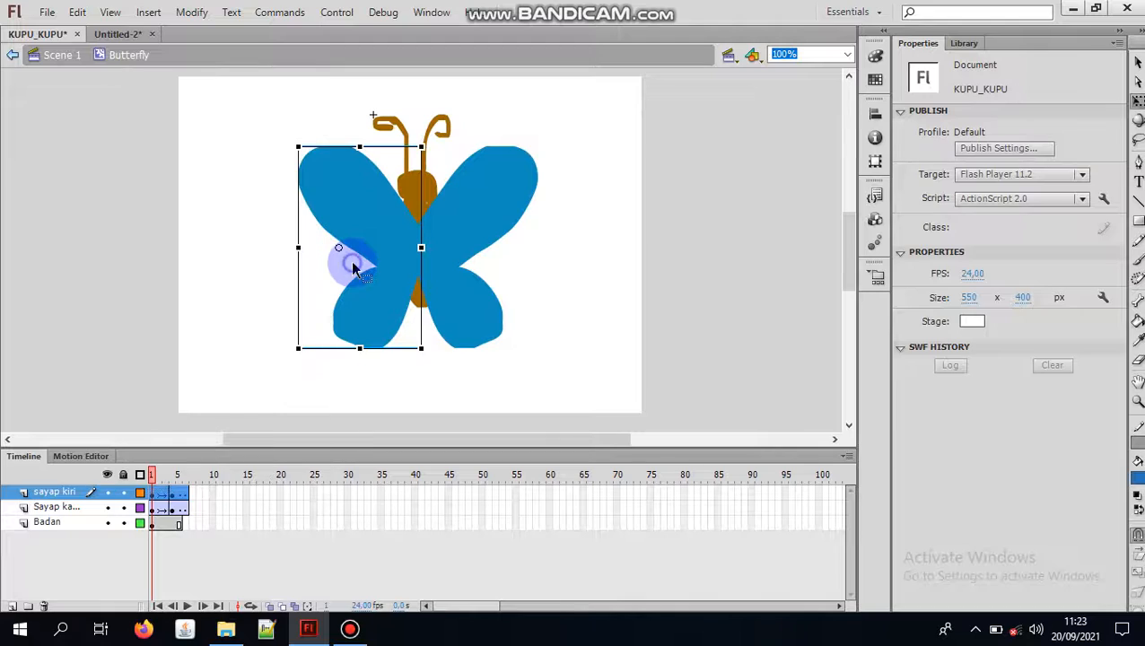
pyautogui.click(460, 267)
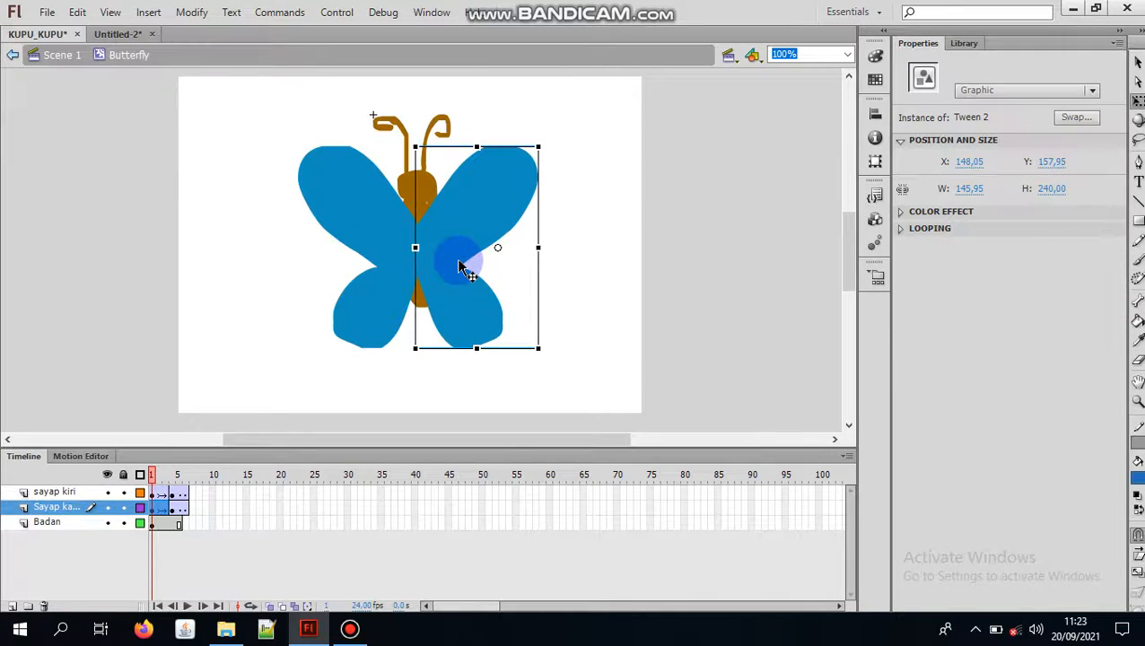
pyautogui.click(152, 493)
pyautogui.rightClick(152, 492)
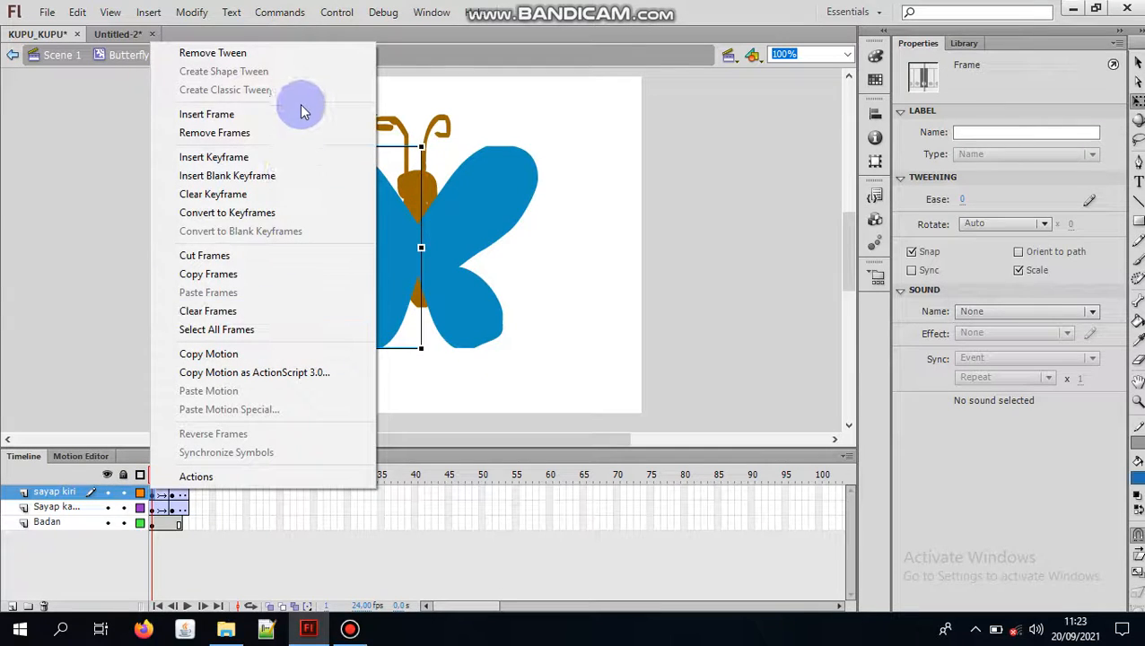
pyautogui.click(476, 254)
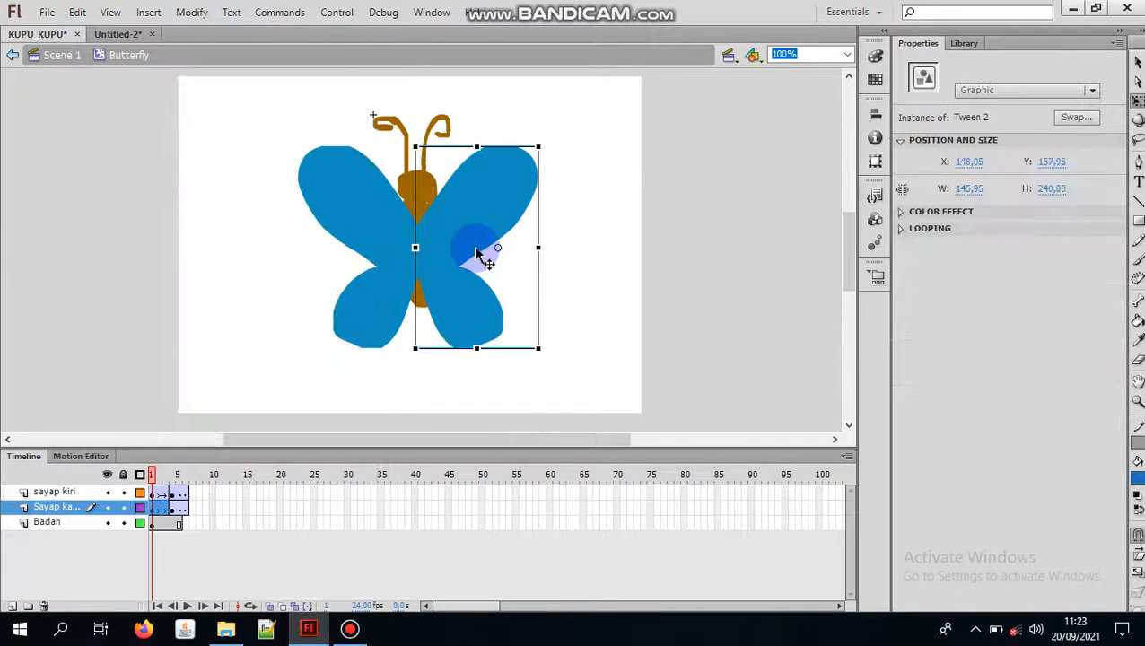
# Step: Preview the wing tween in the timeline by comparing the wings at frame 5 and frame 1
pyautogui.click(358, 396)
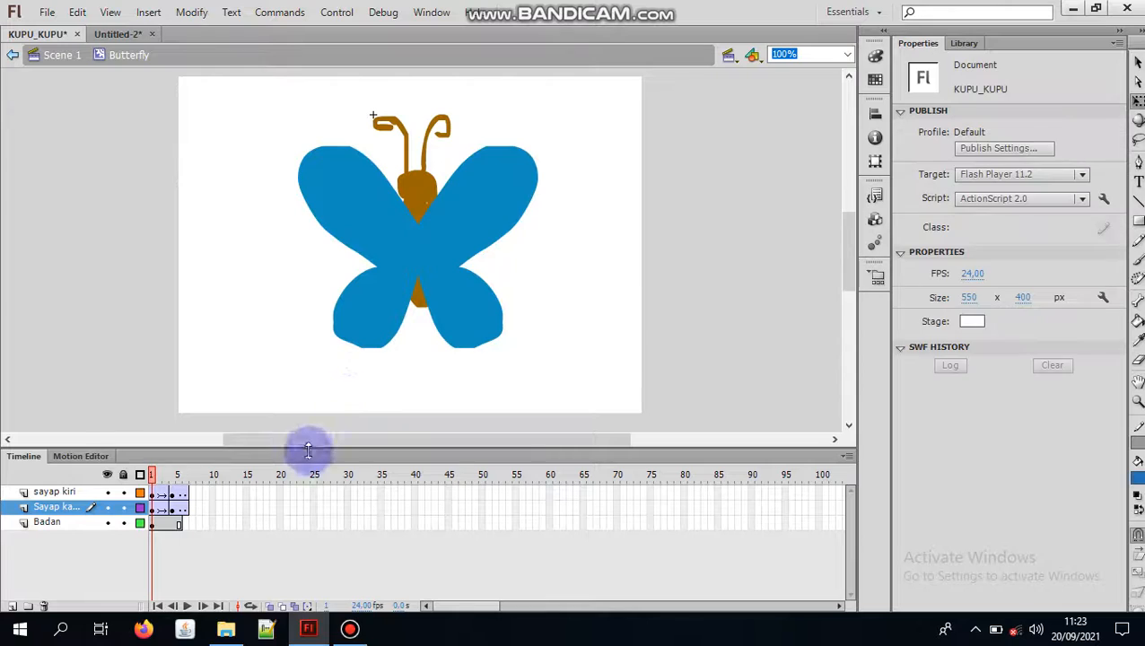
pyautogui.click(180, 478)
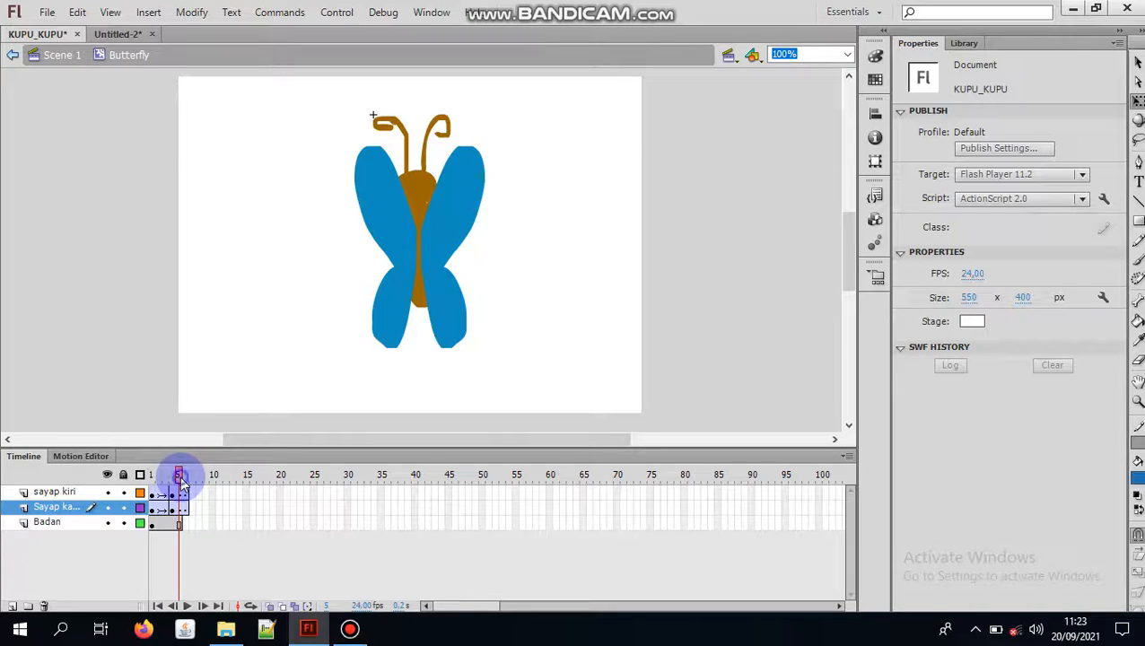
pyautogui.moveTo(152, 493); pyautogui.dragTo(177, 505)
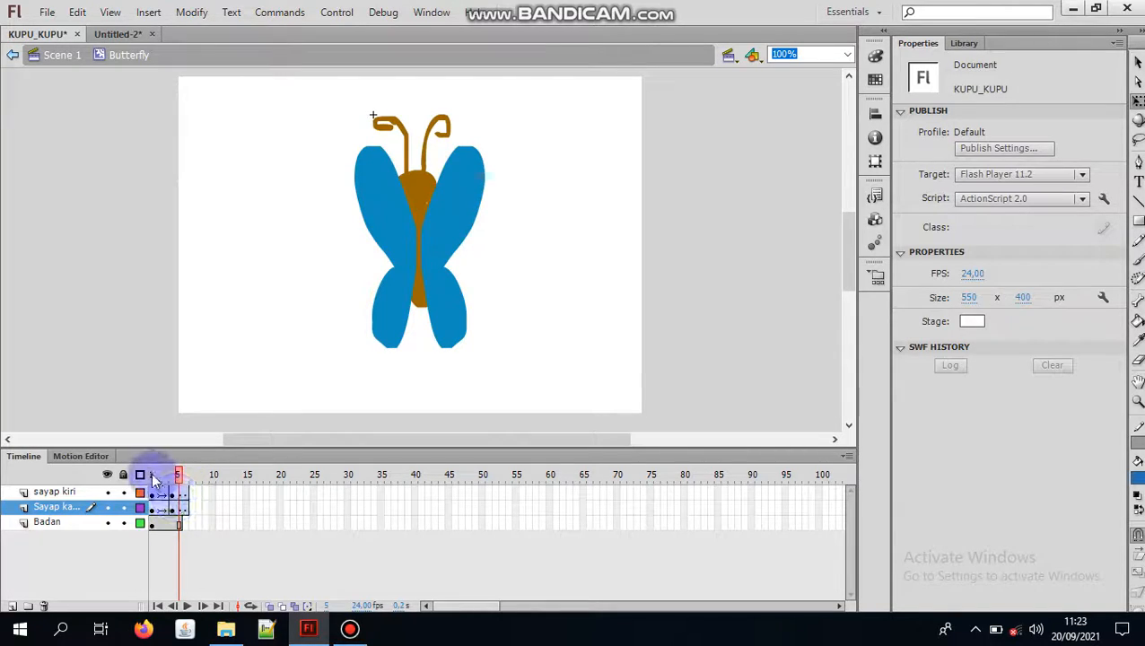
pyautogui.click(142, 474)
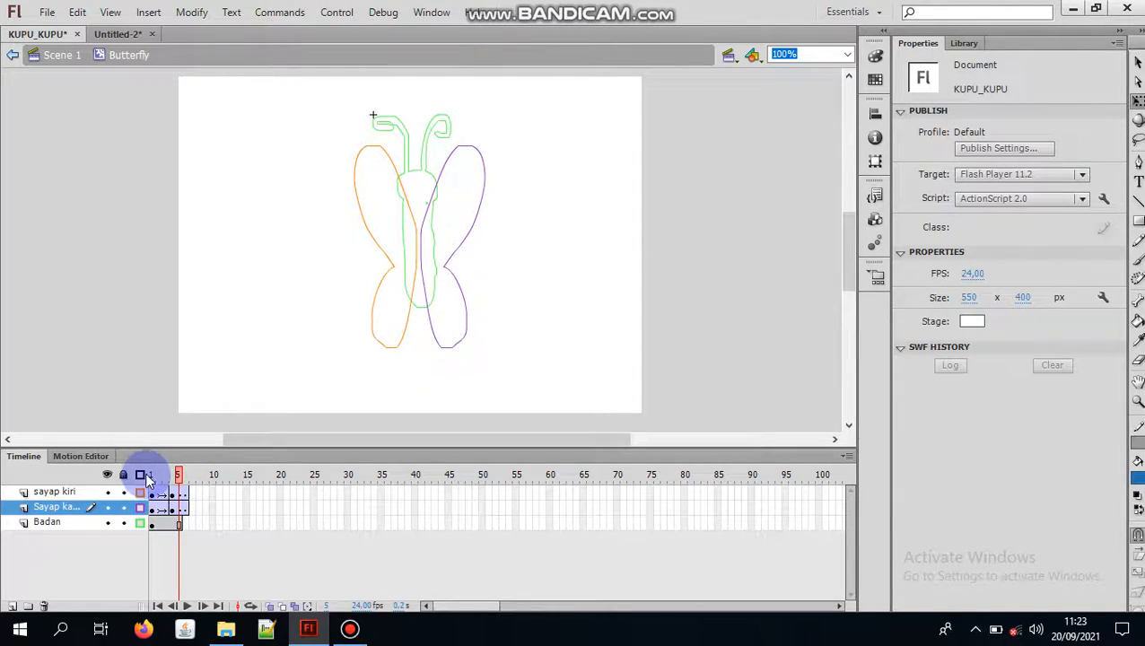
pyautogui.click(142, 475)
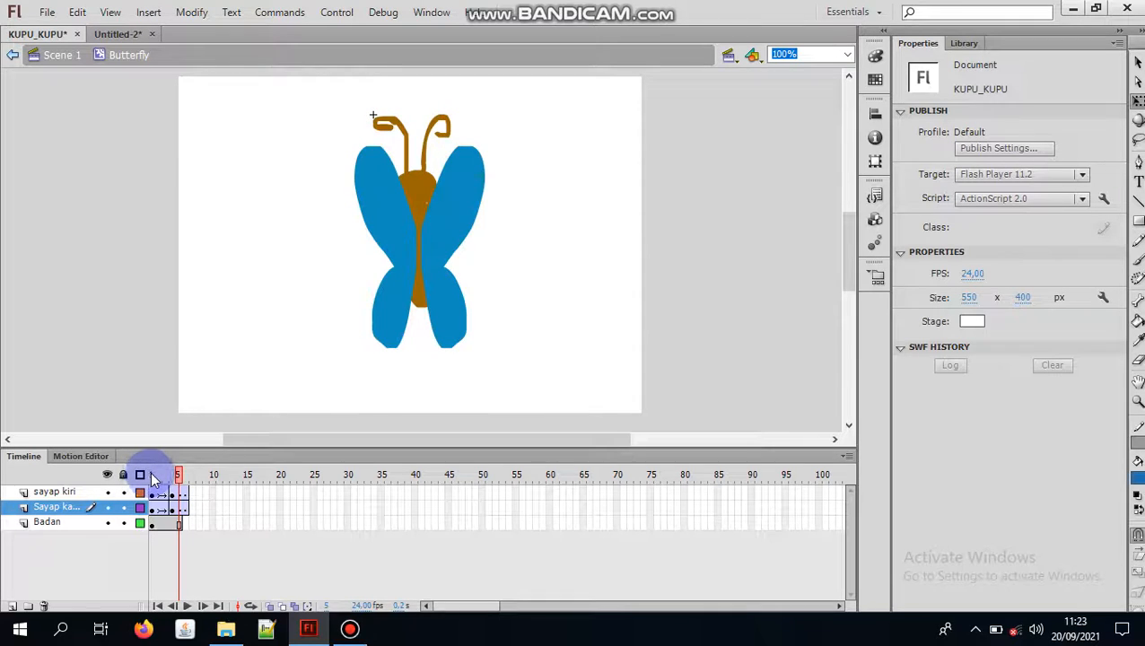
pyautogui.moveTo(150, 472)
pyautogui.mouseDown()
pyautogui.moveTo(179, 475)
pyautogui.moveTo(154, 486)
pyautogui.mouseUp()
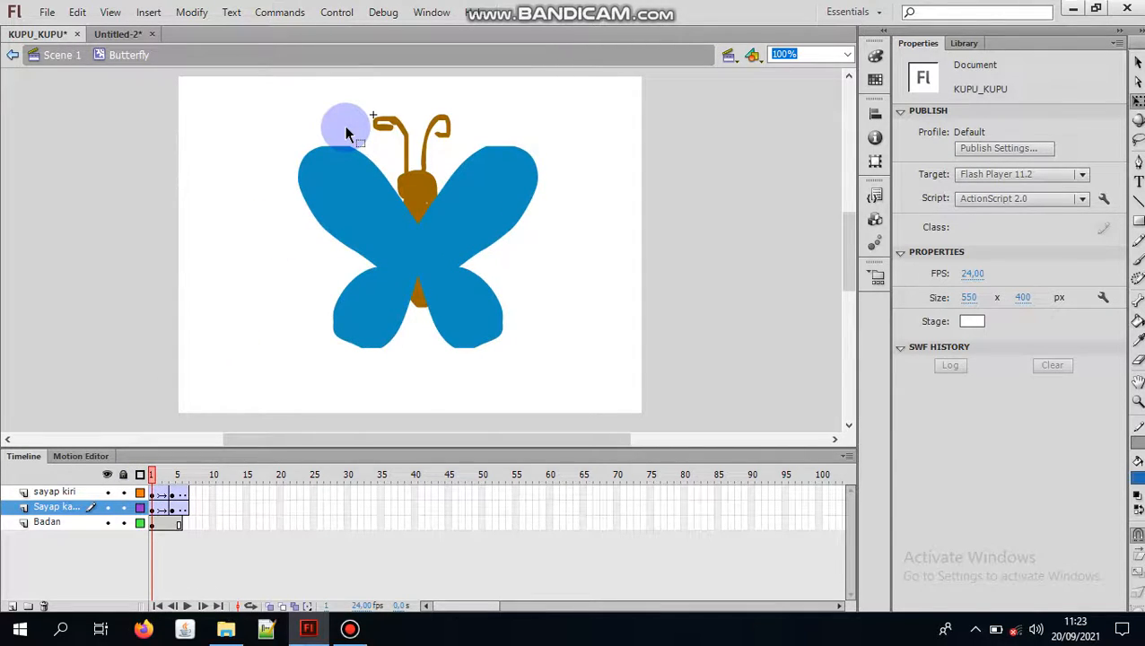
# Step: Run Test Scene on the Butterfly clip, view the wing flapping in a maximized preview window and minimize the preview
pyautogui.click(341, 18)
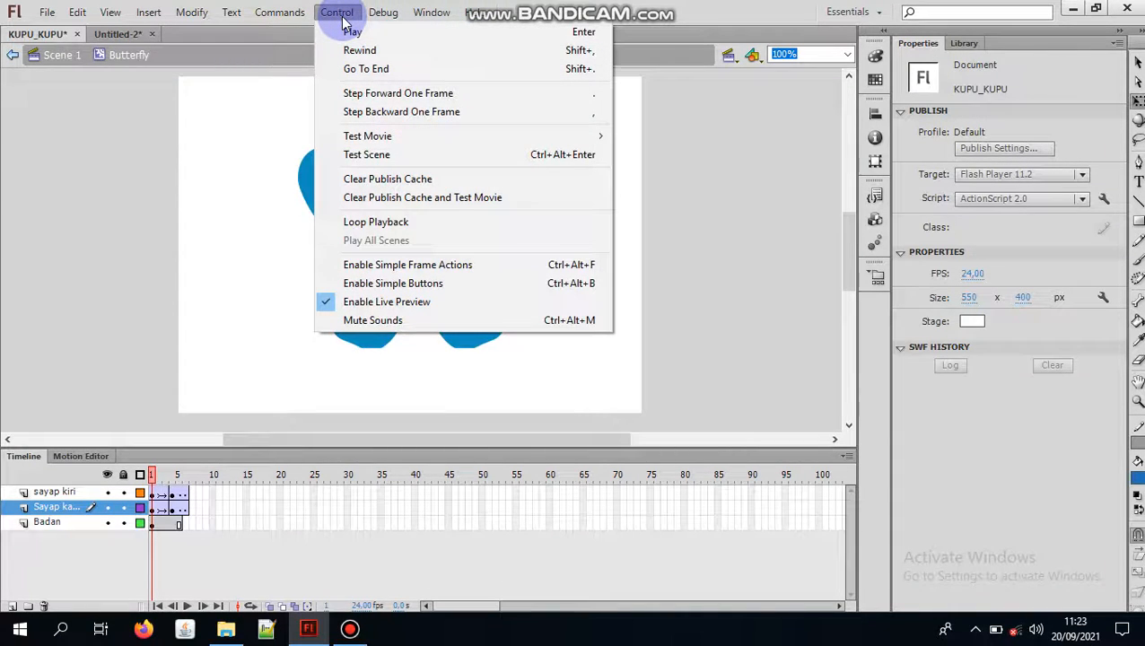
pyautogui.moveTo(298, 16)
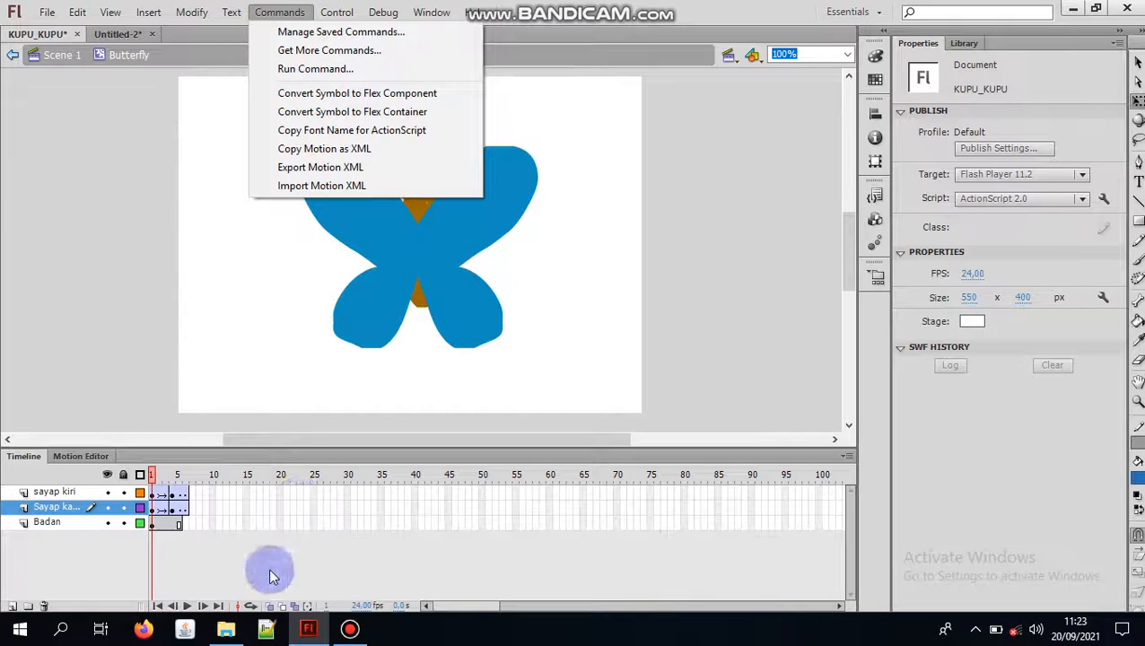
pyautogui.click(355, 293)
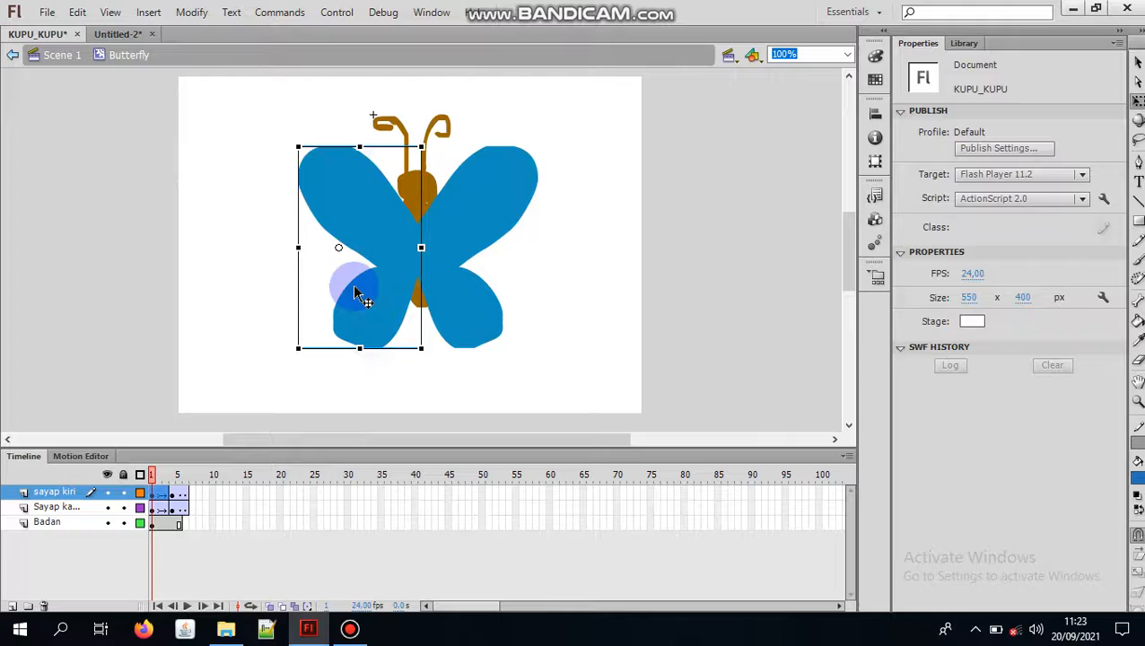
pyautogui.click(337, 12)
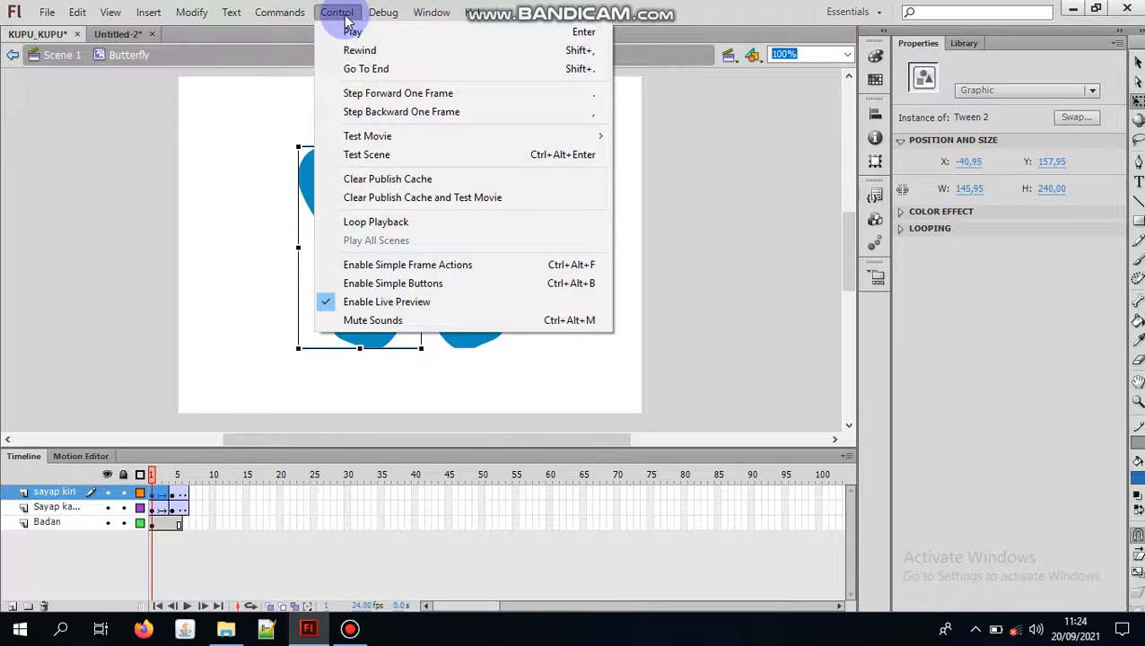
pyautogui.click(416, 159)
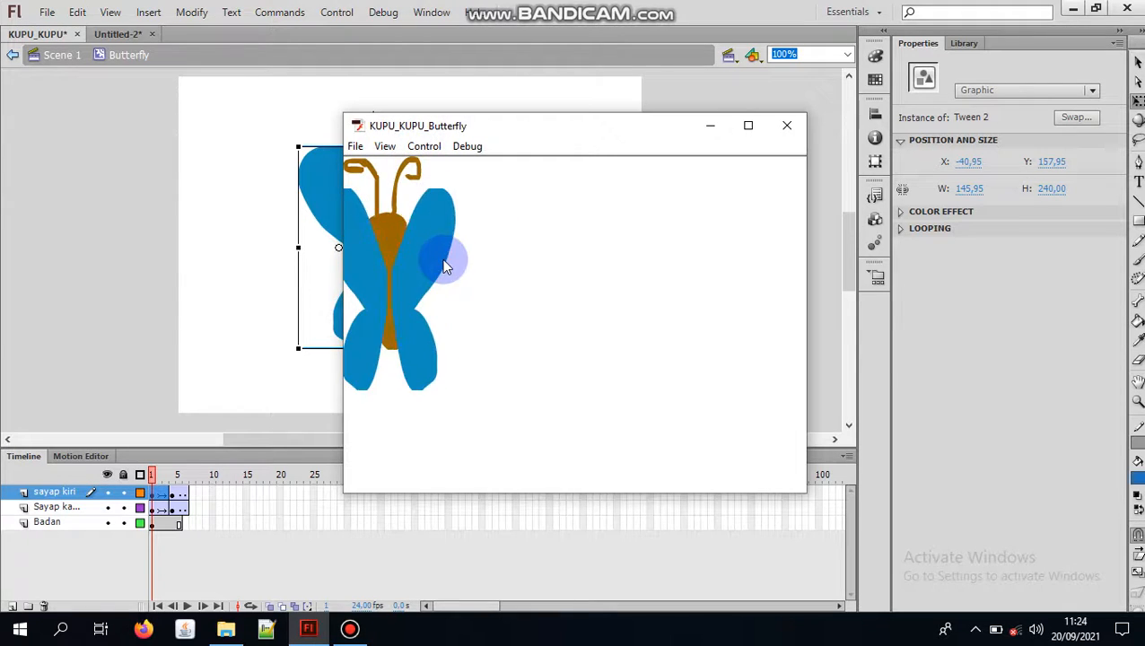
pyautogui.click(752, 126)
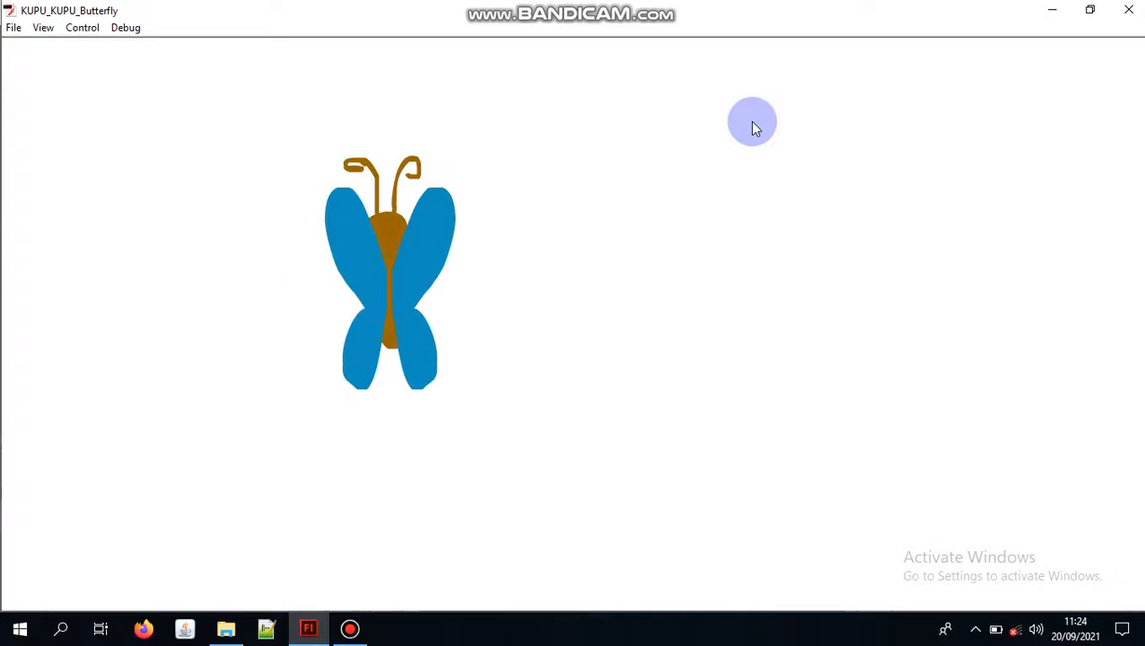
pyautogui.click(1062, 14)
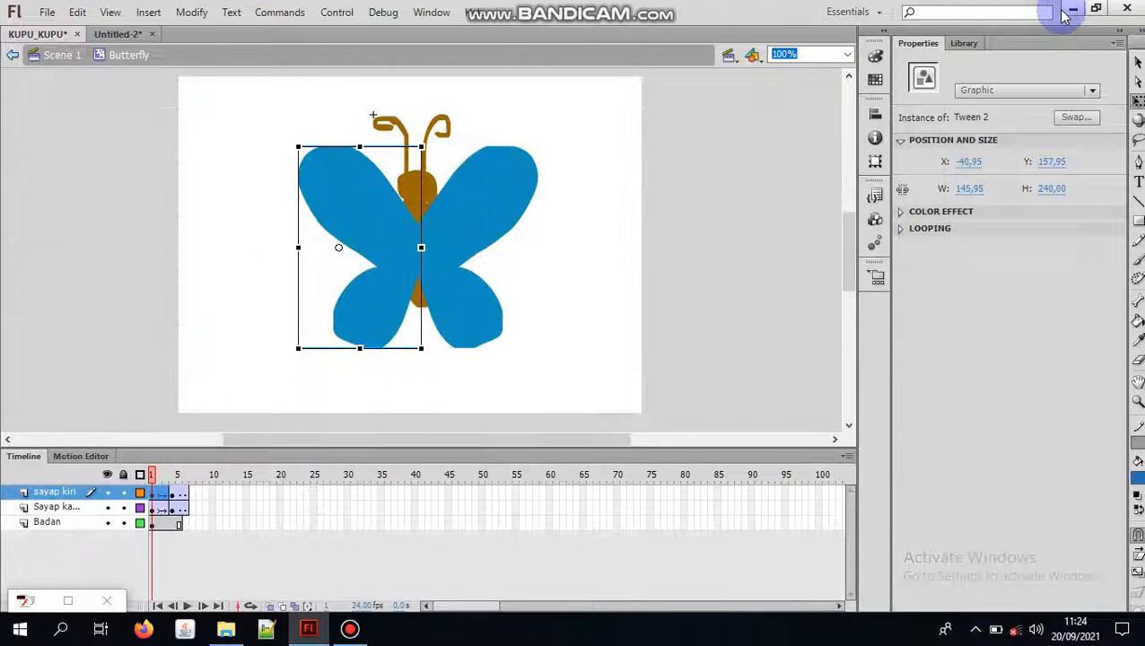
pyautogui.click(515, 239)
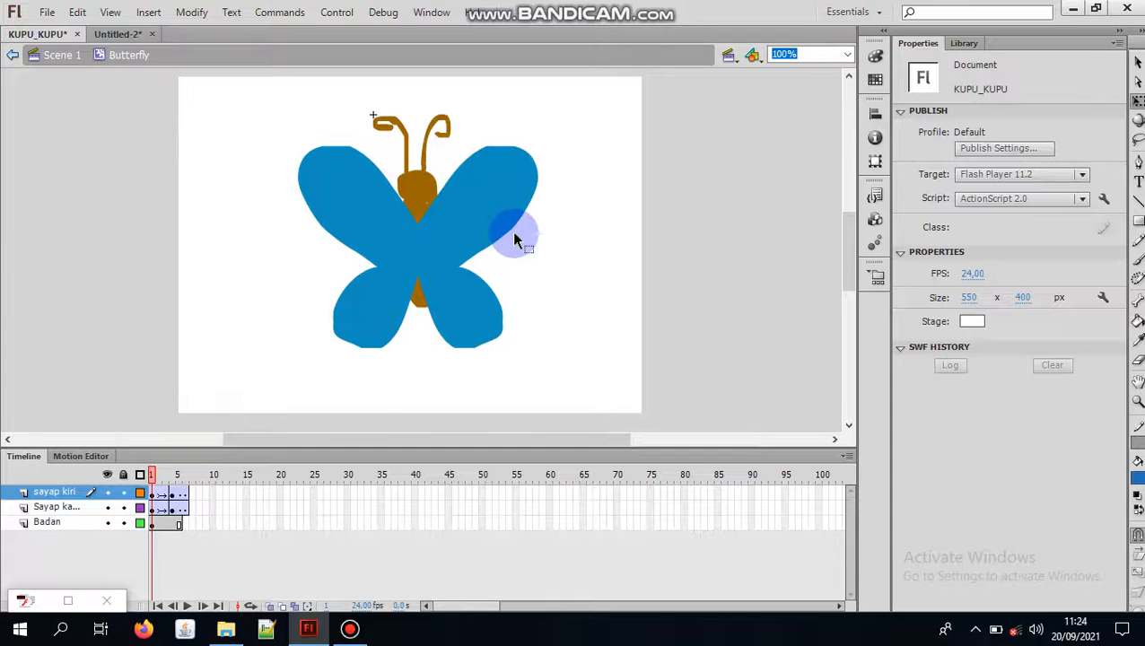
pyautogui.click(1076, 10)
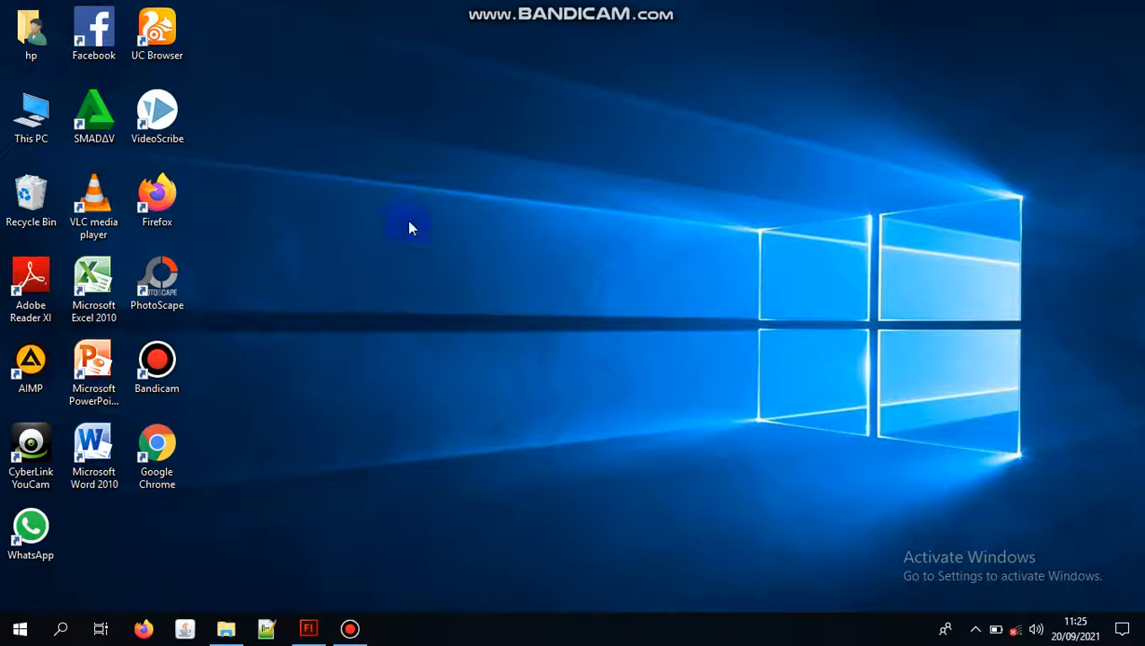
pyautogui.click(358, 634)
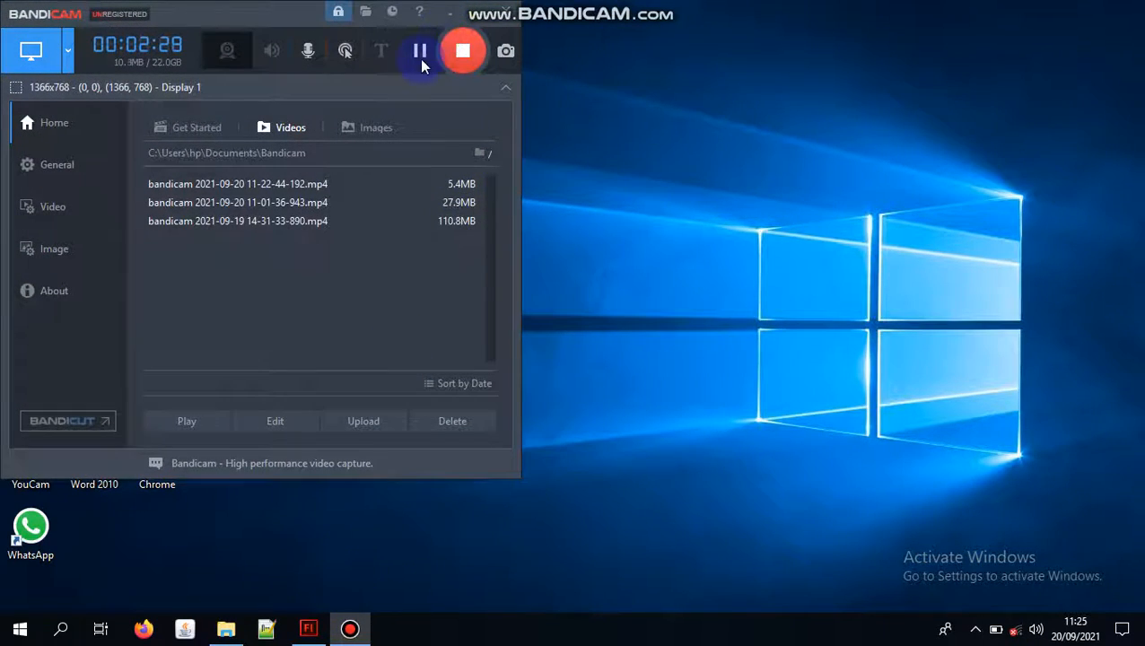